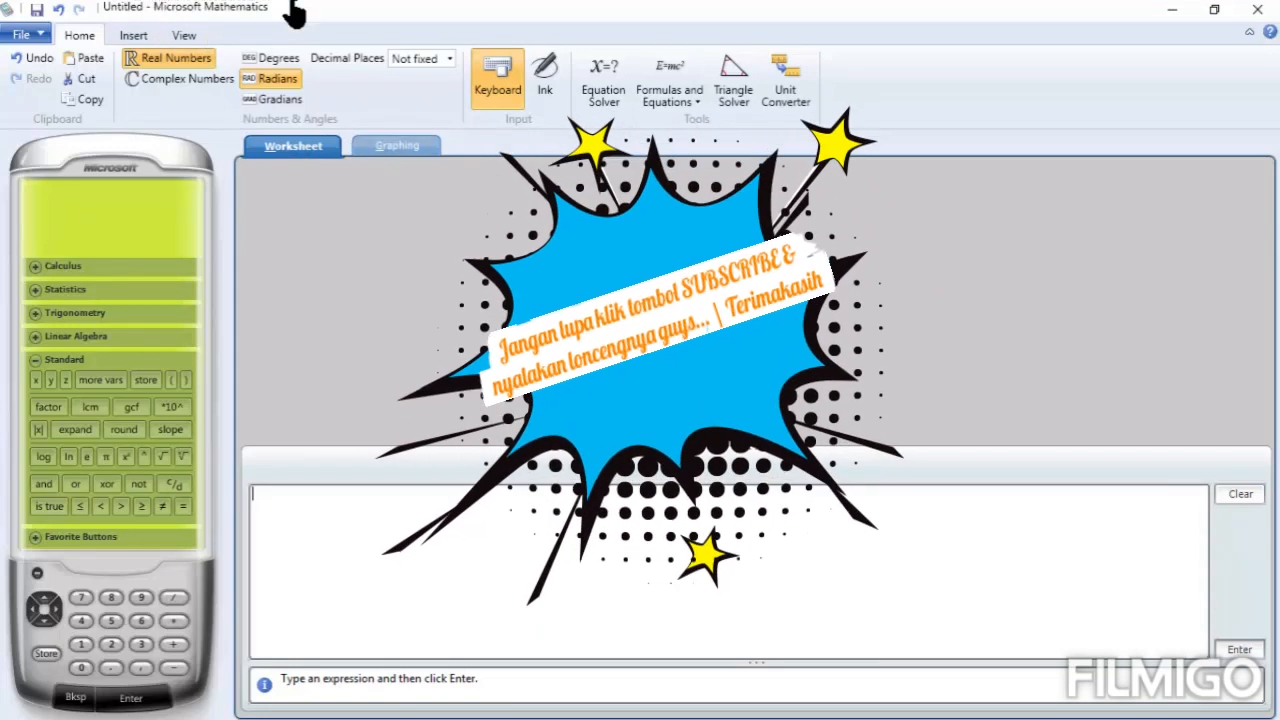
# Try the Luau, Hot Rod, Sketch, Traditional, Big Button and Snow skins on the calculator pad one after another.
pyautogui.click(132, 33)
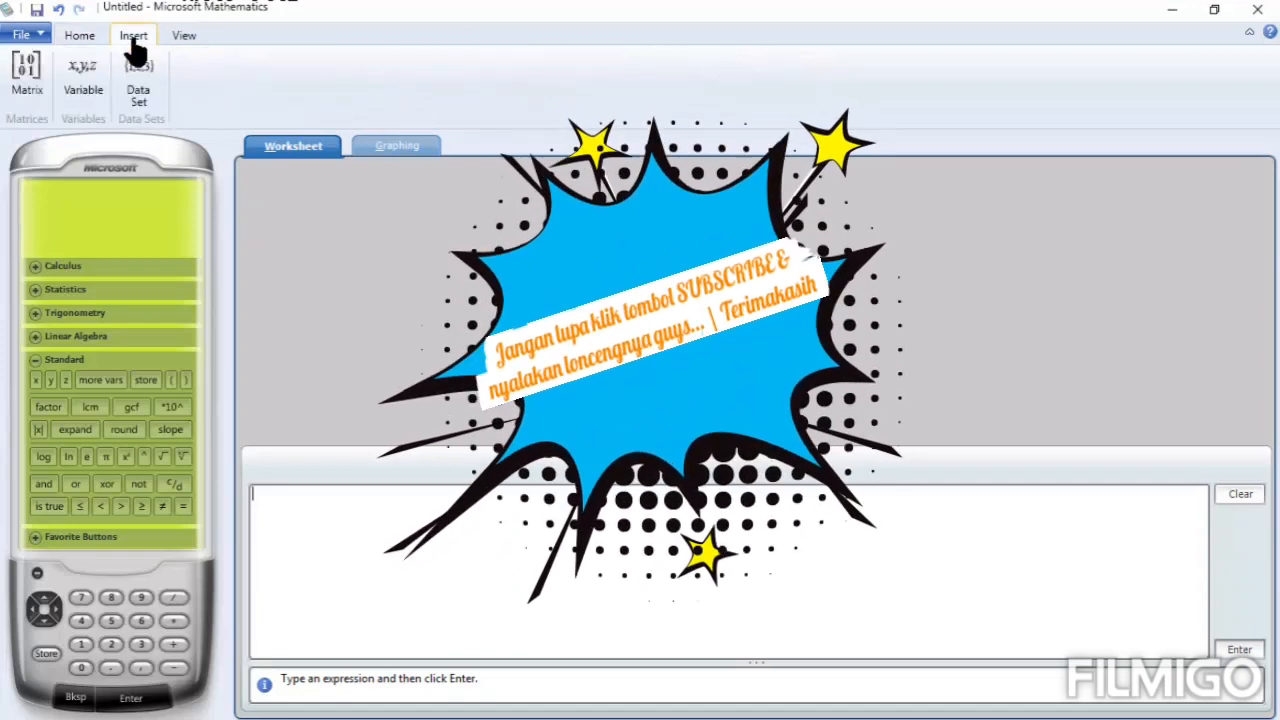
pyautogui.click(184, 38)
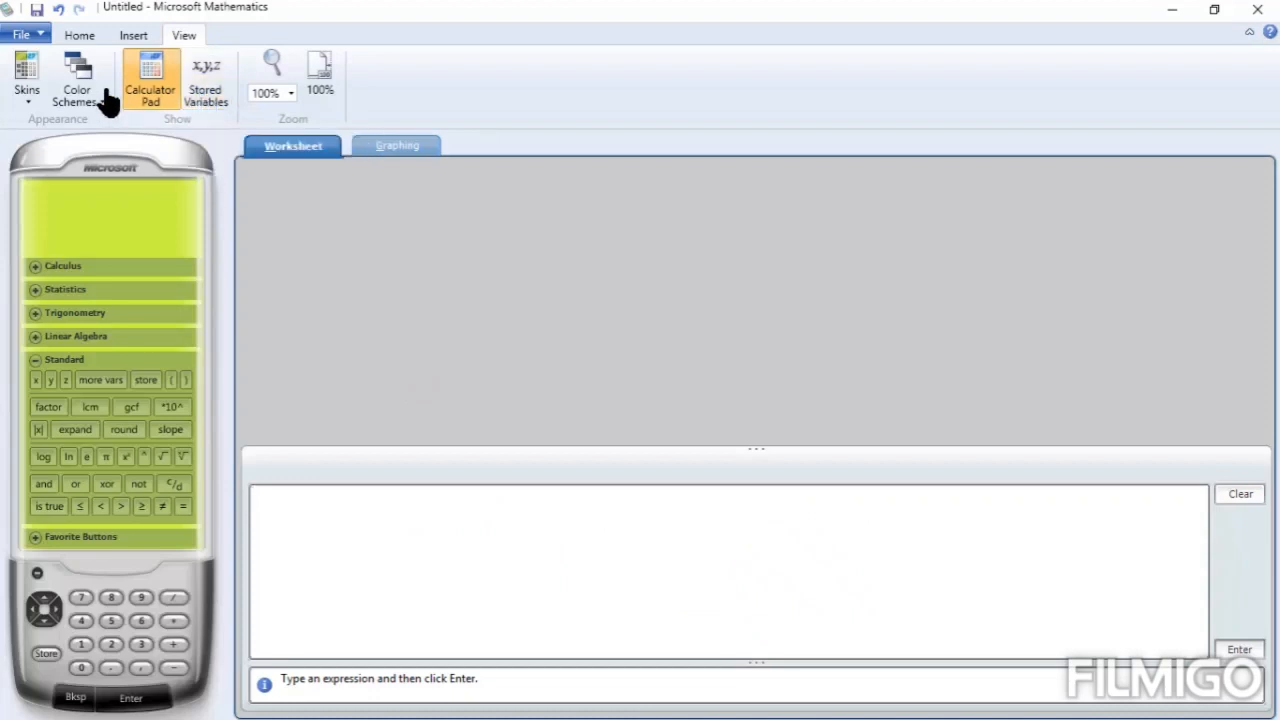
pyautogui.click(31, 104)
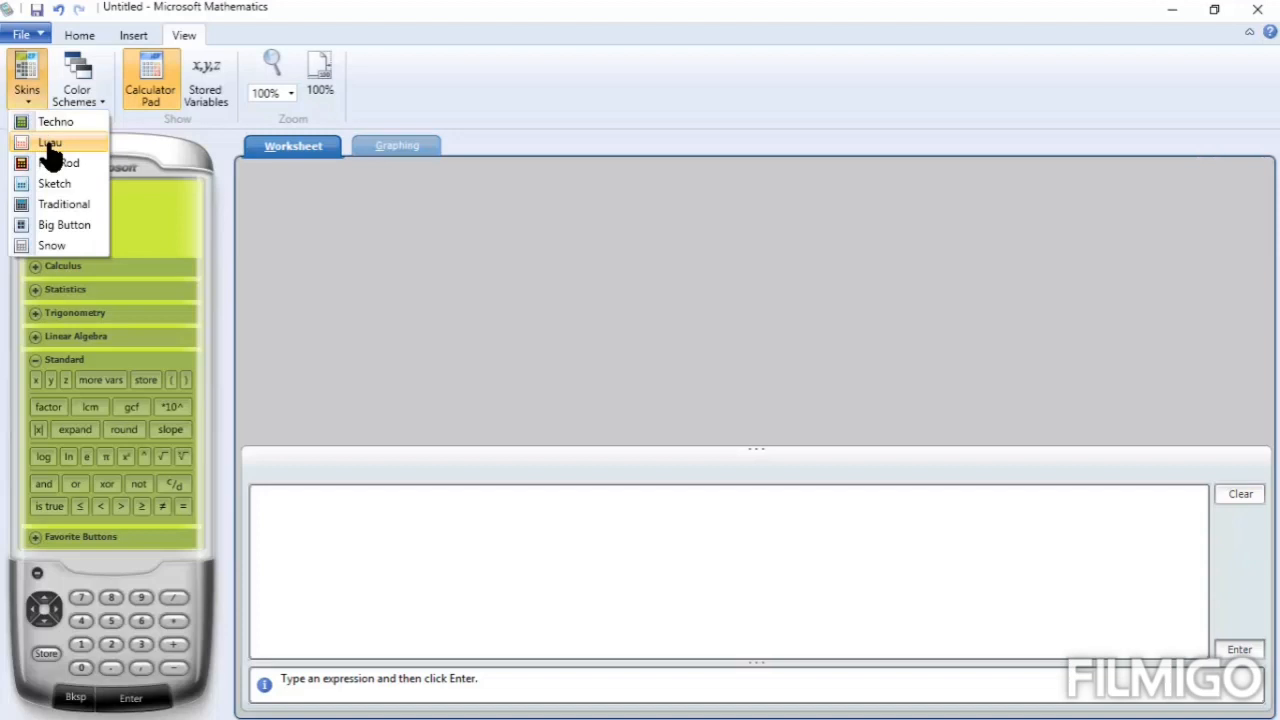
pyautogui.click(47, 145)
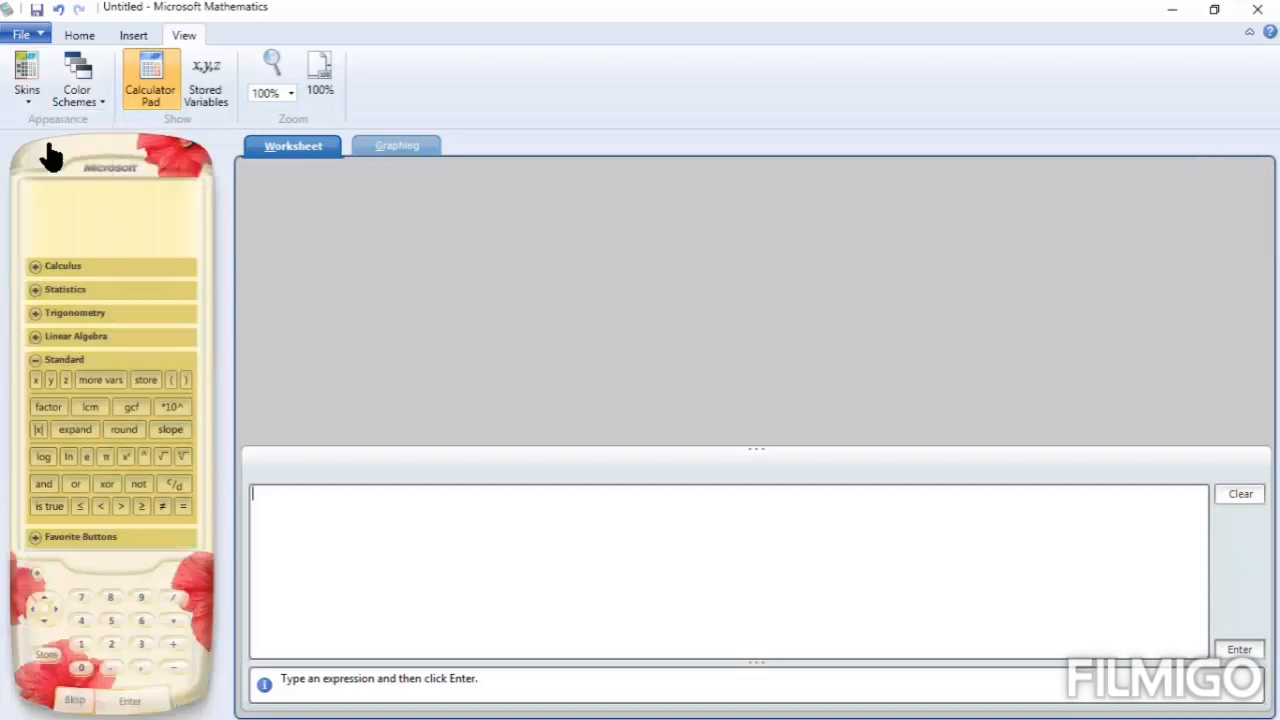
pyautogui.click(29, 100)
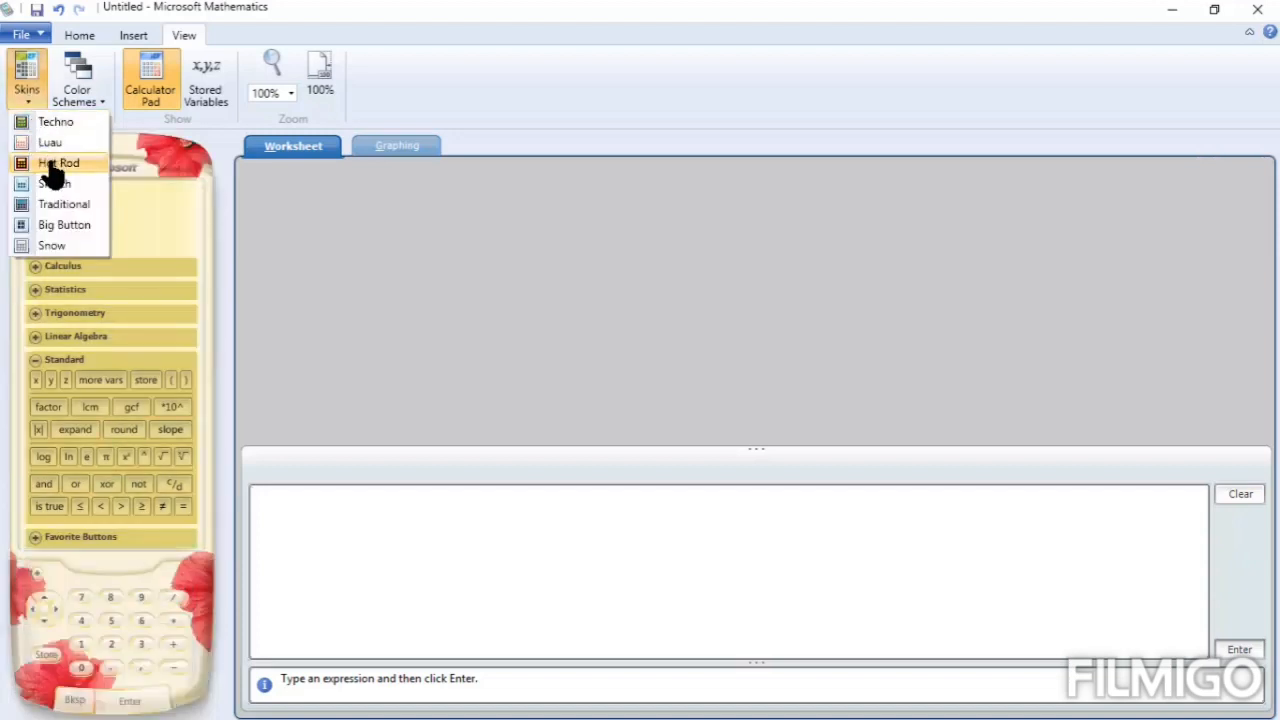
pyautogui.click(52, 164)
pyautogui.click(26, 95)
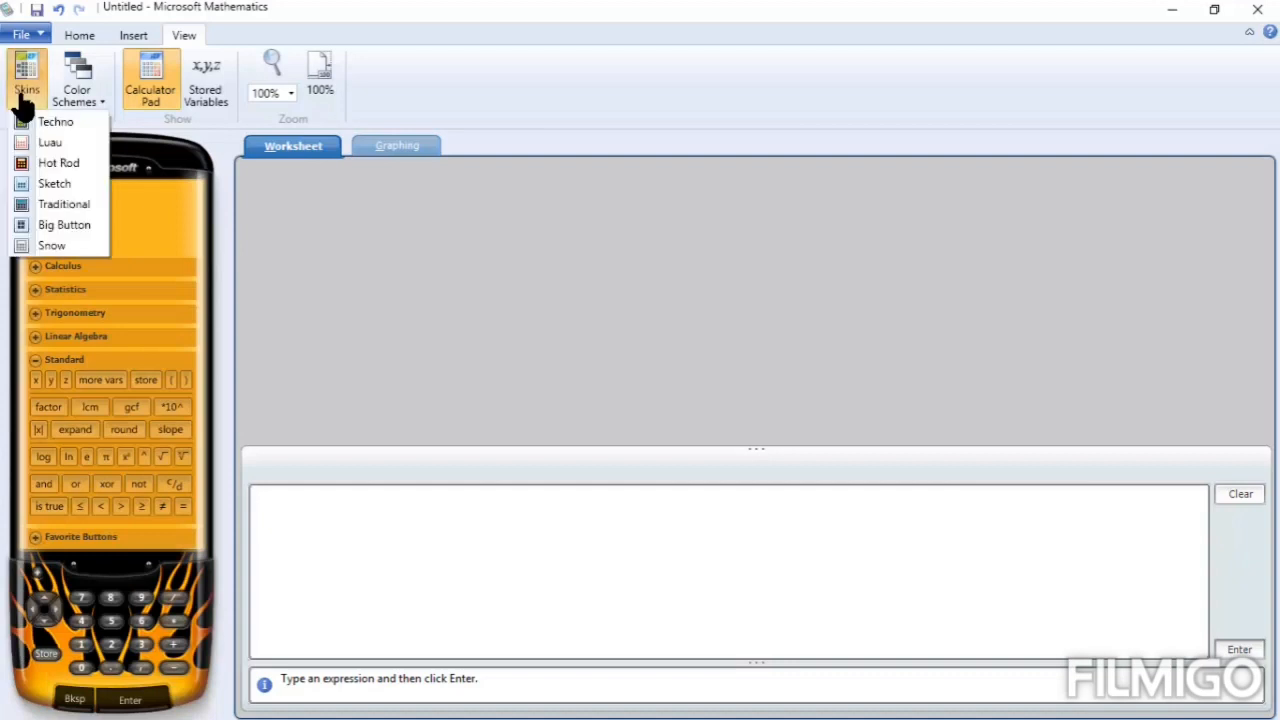
pyautogui.click(58, 185)
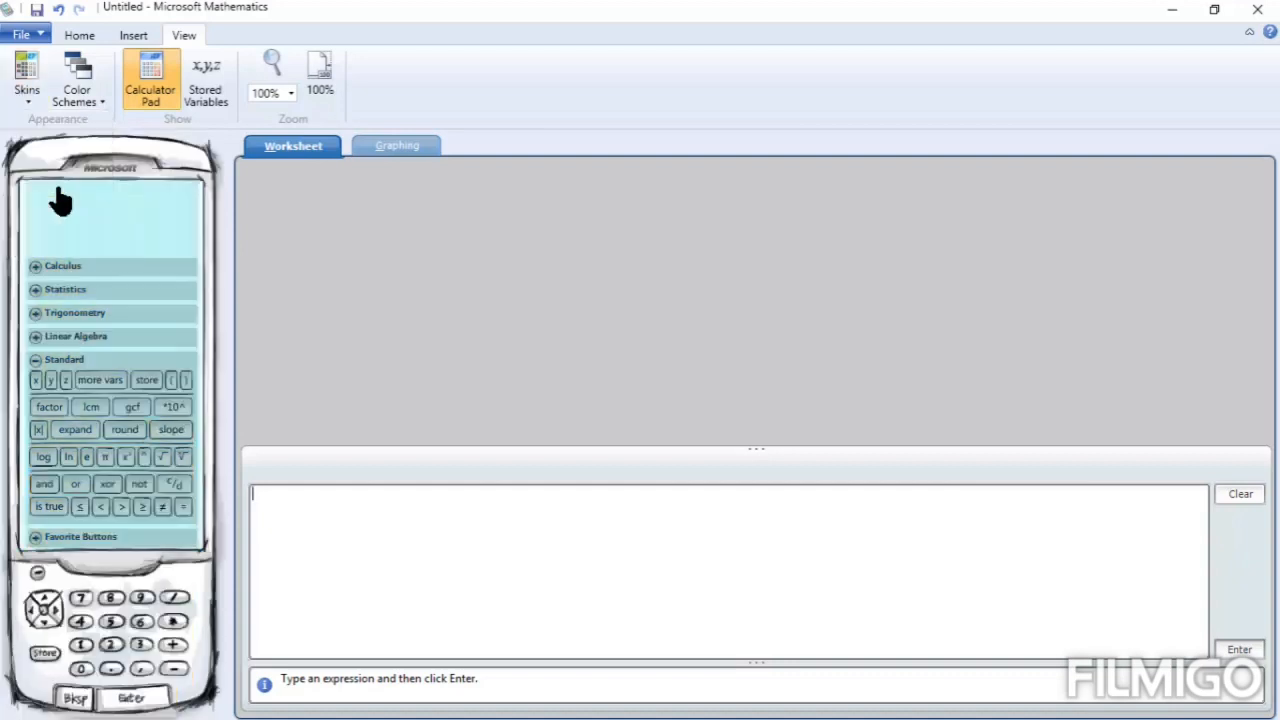
pyautogui.click(25, 92)
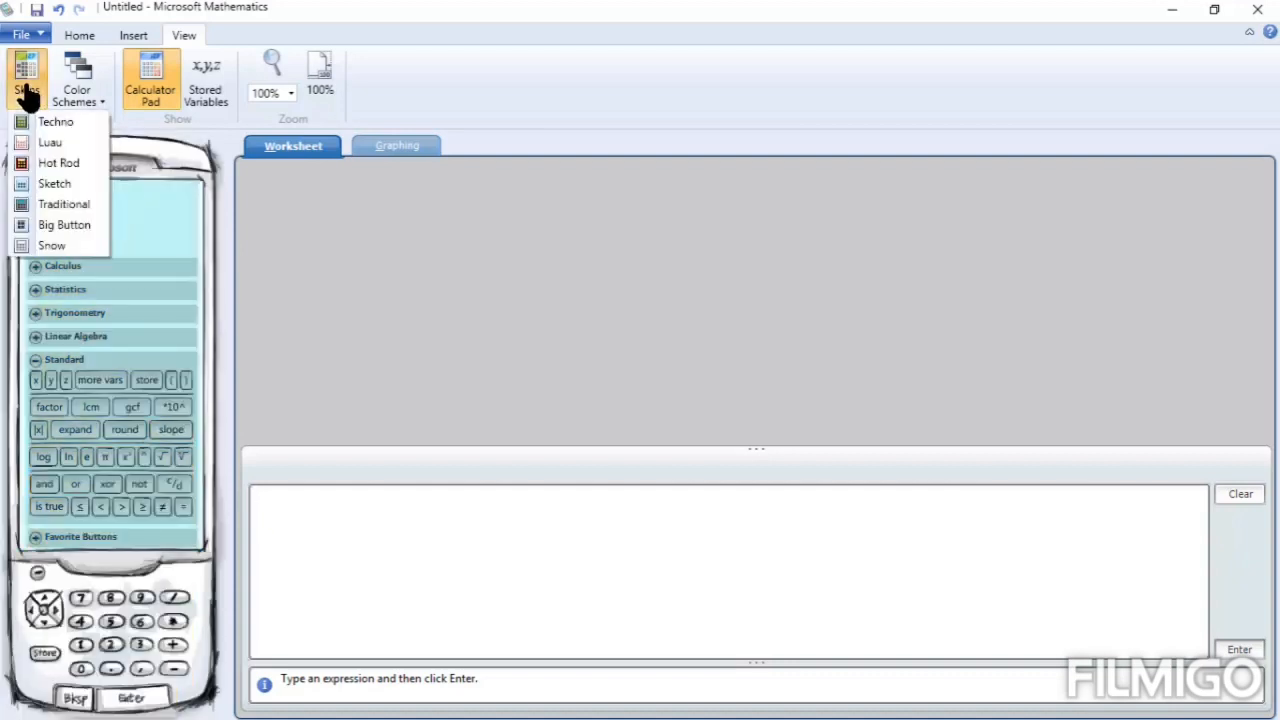
pyautogui.click(48, 204)
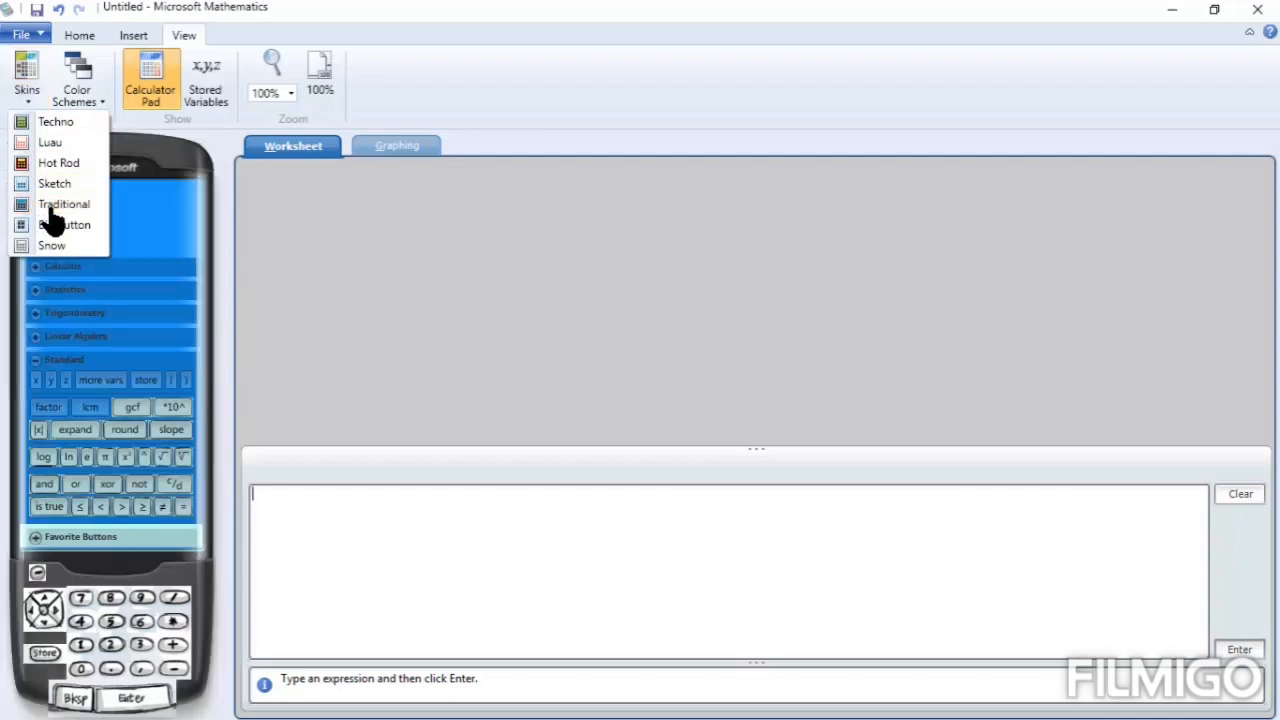
pyautogui.click(25, 92)
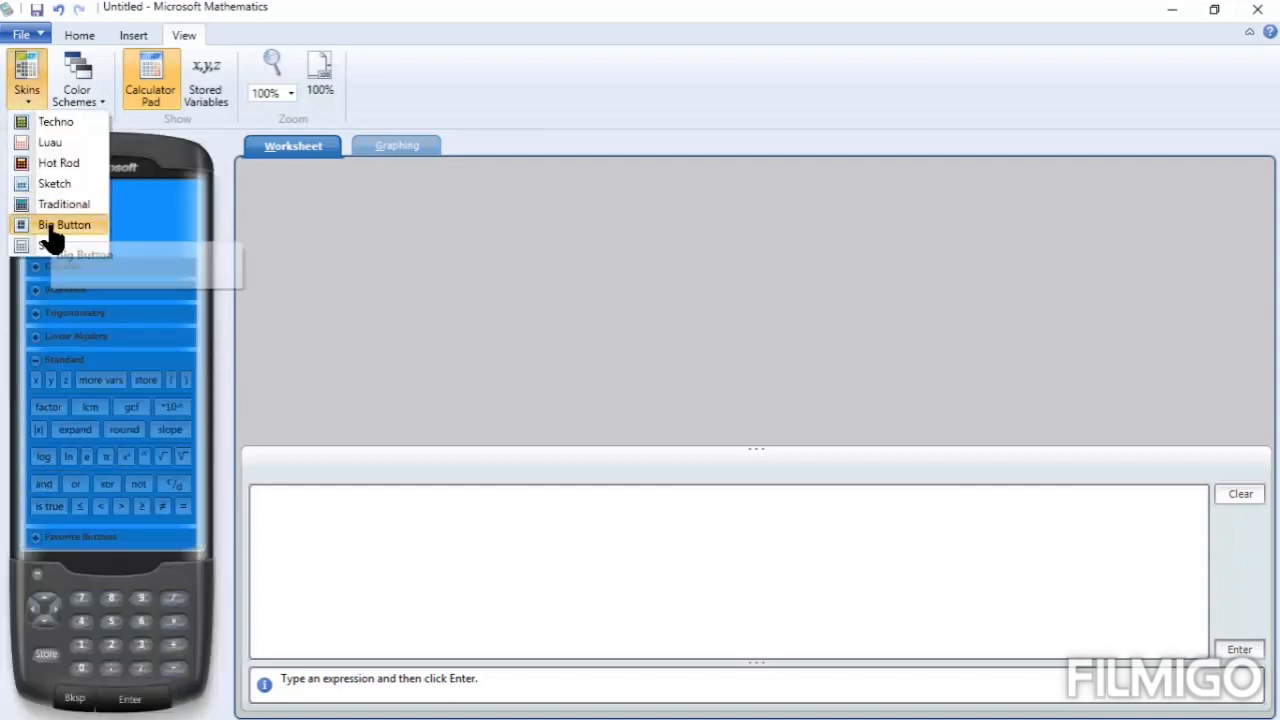
pyautogui.click(50, 227)
pyautogui.click(22, 96)
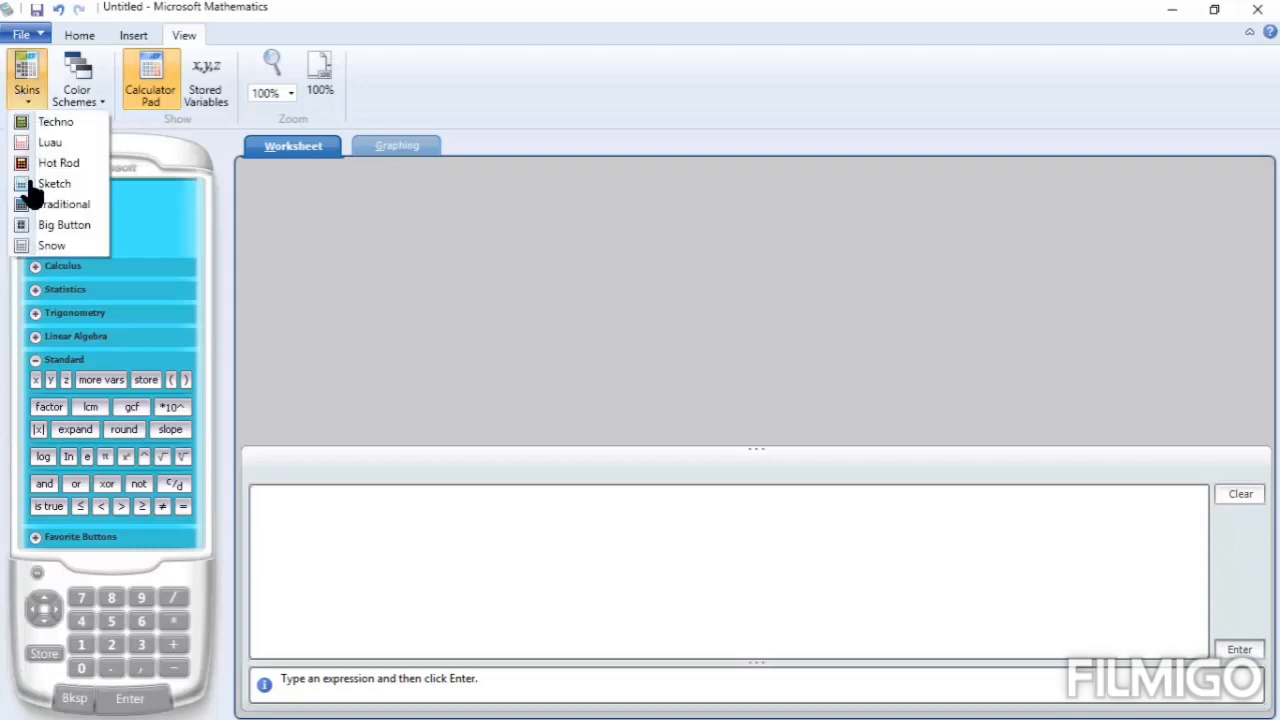
pyautogui.click(50, 245)
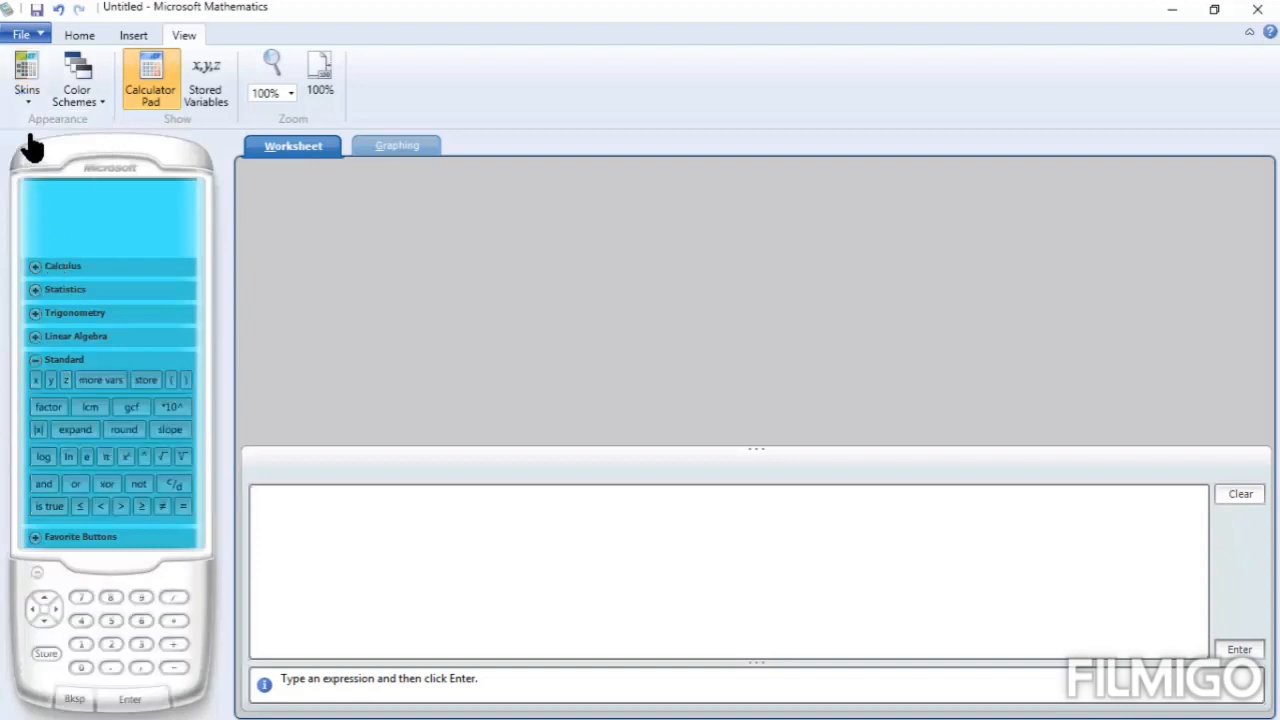
# Apply the Luau skin to the calculator pad and set the color scheme to Black.
pyautogui.click(24, 96)
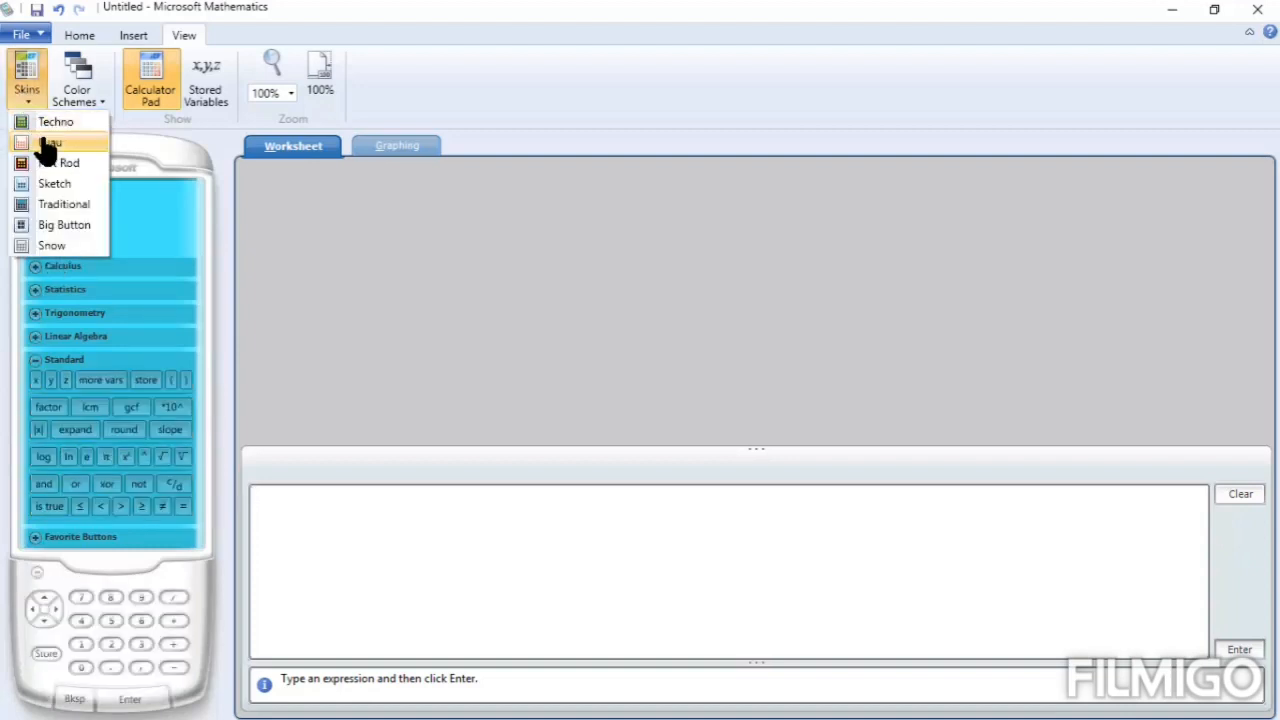
pyautogui.click(48, 143)
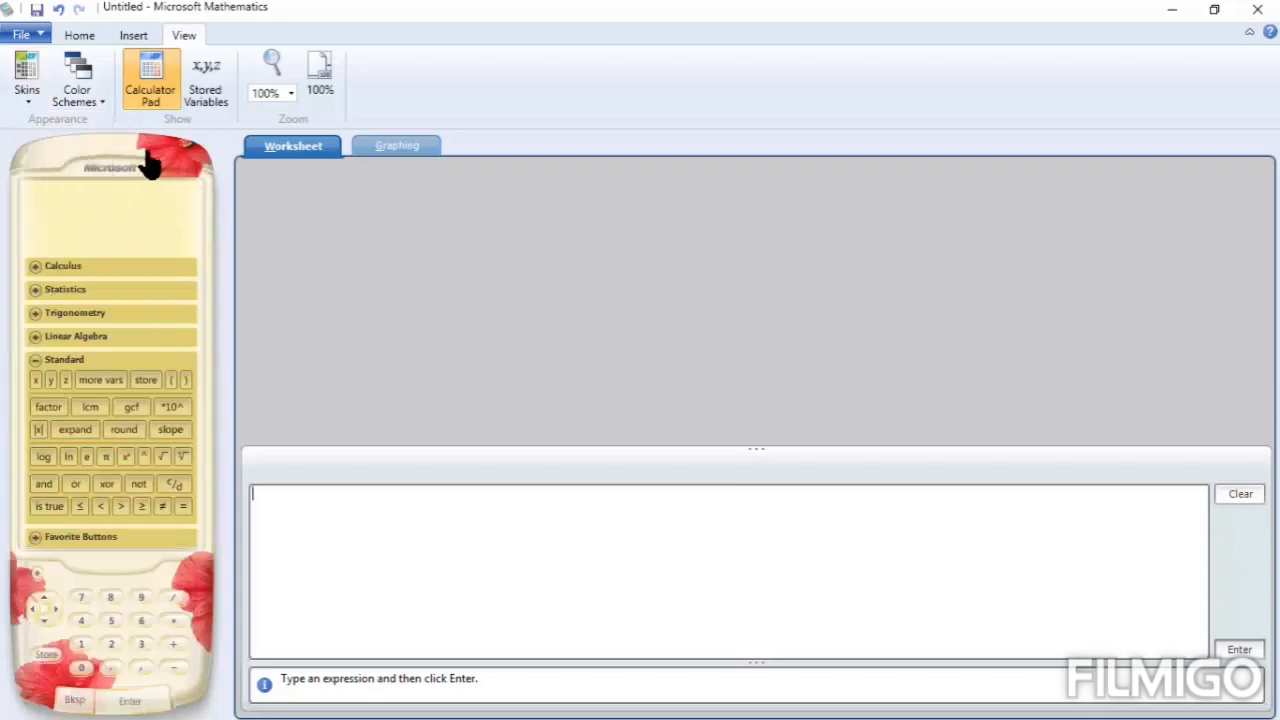
pyautogui.click(94, 106)
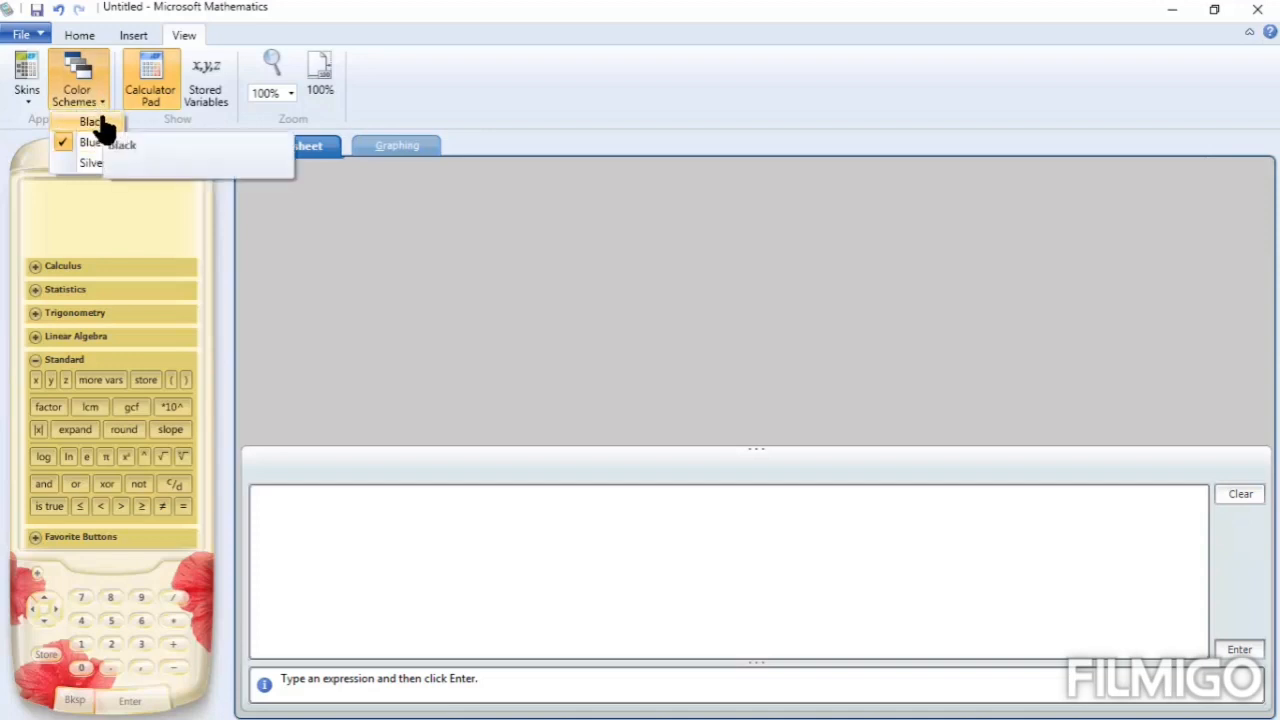
pyautogui.click(103, 124)
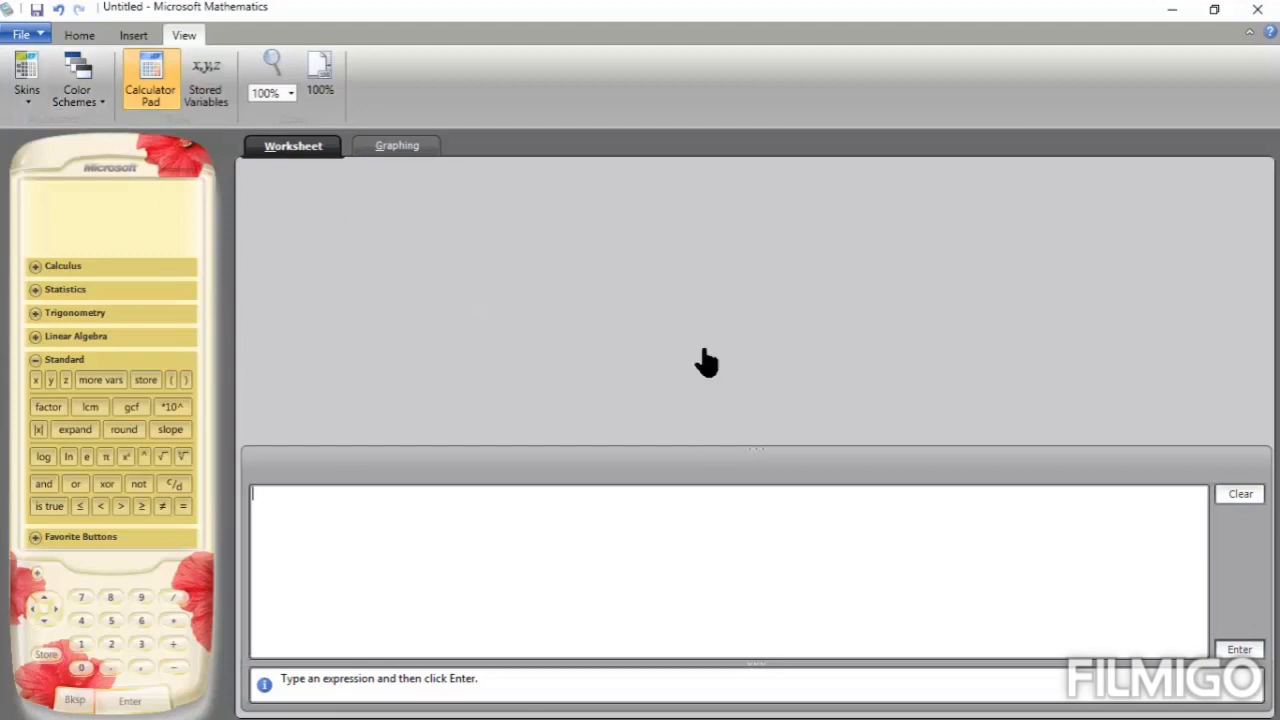
# Show the Stored Variables window to read how variables are stored, and close it.
pyautogui.click(208, 100)
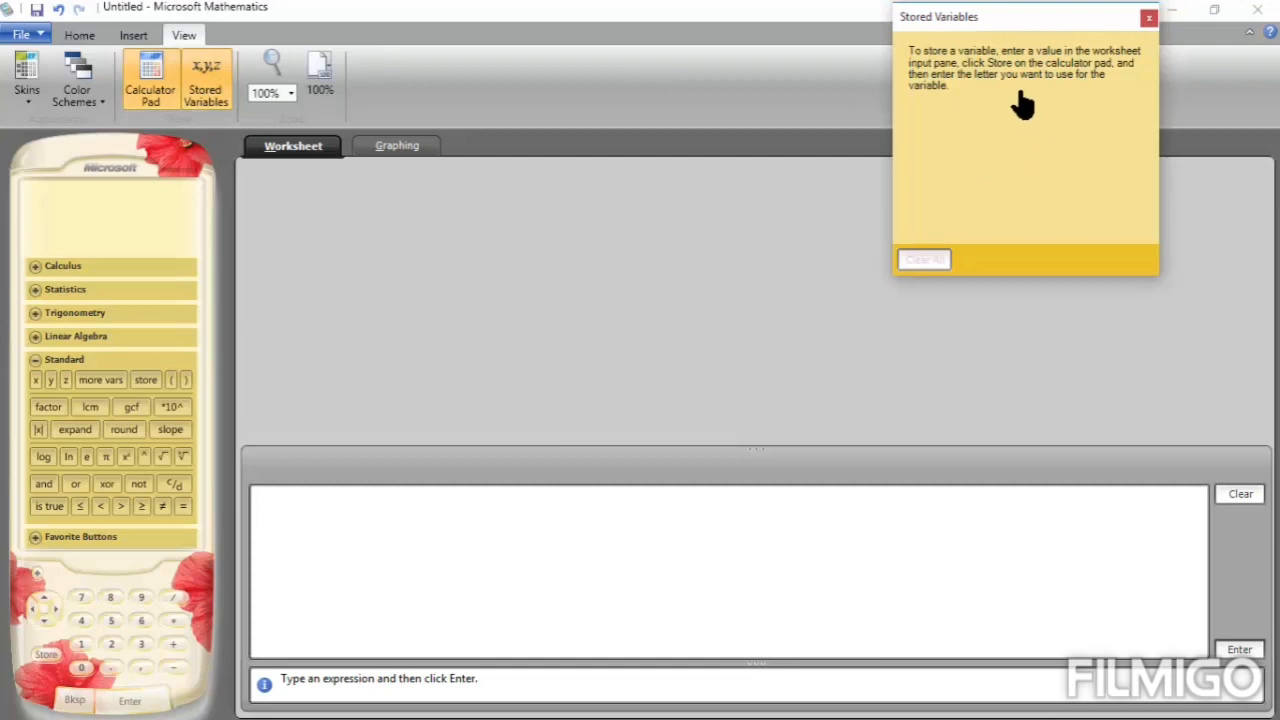
pyautogui.click(1149, 20)
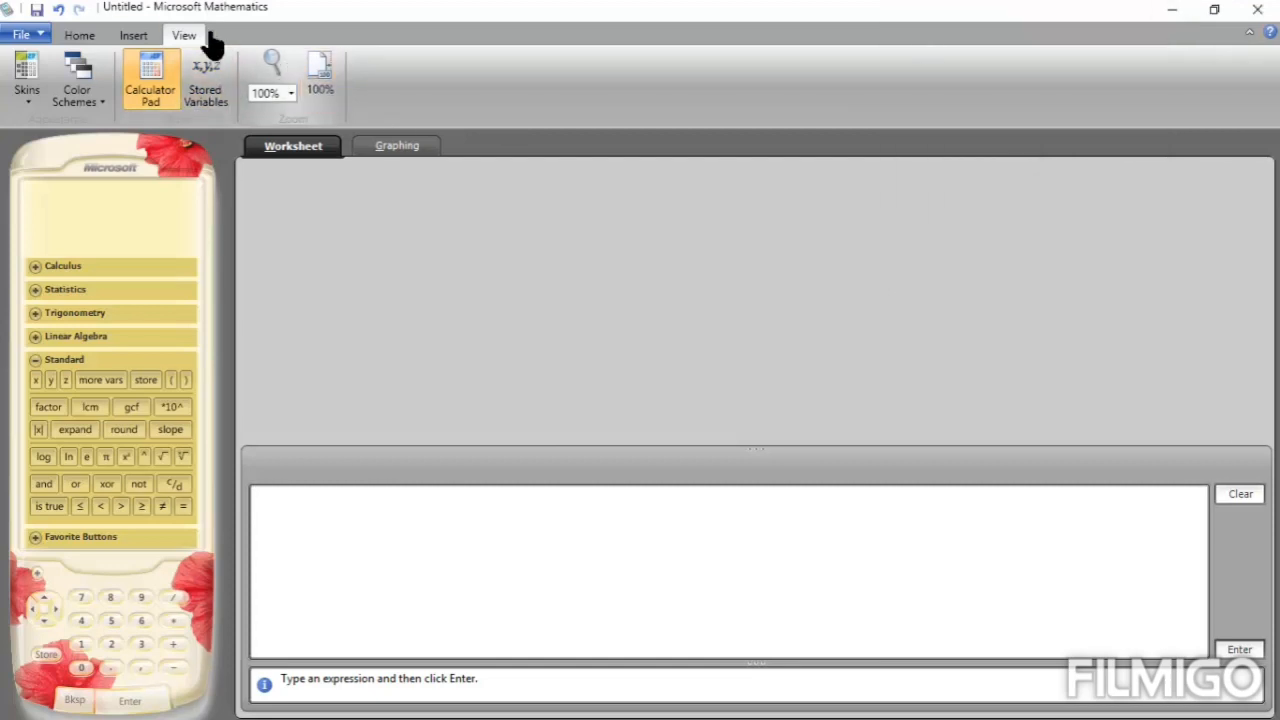
# Collapse the Standard group on the calculator pad and expand the Calculus group.
pyautogui.click(72, 38)
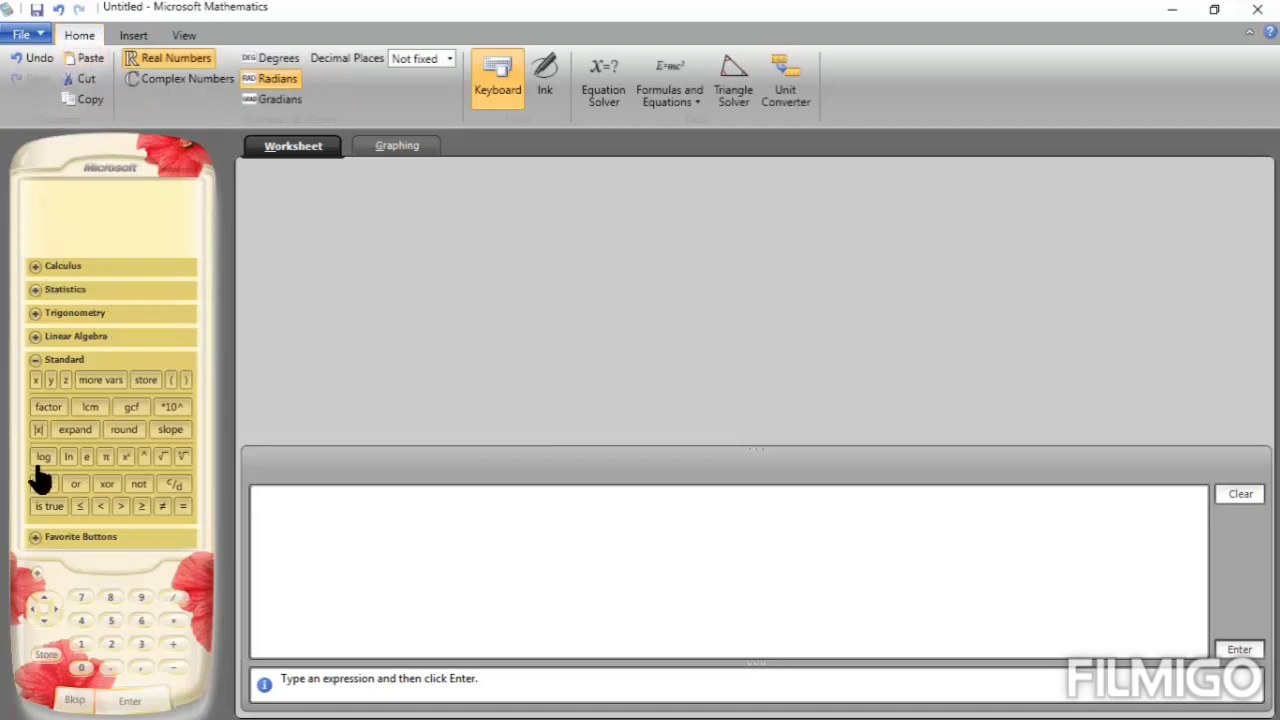
pyautogui.click(35, 362)
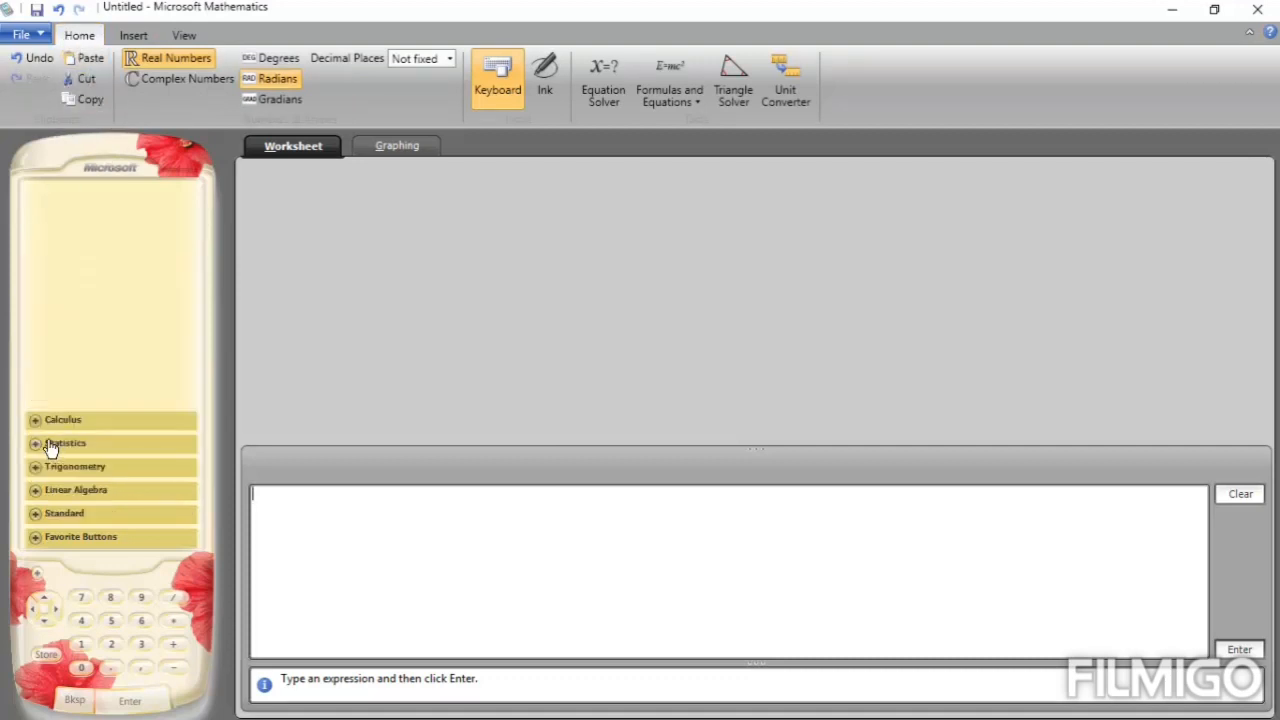
pyautogui.click(36, 421)
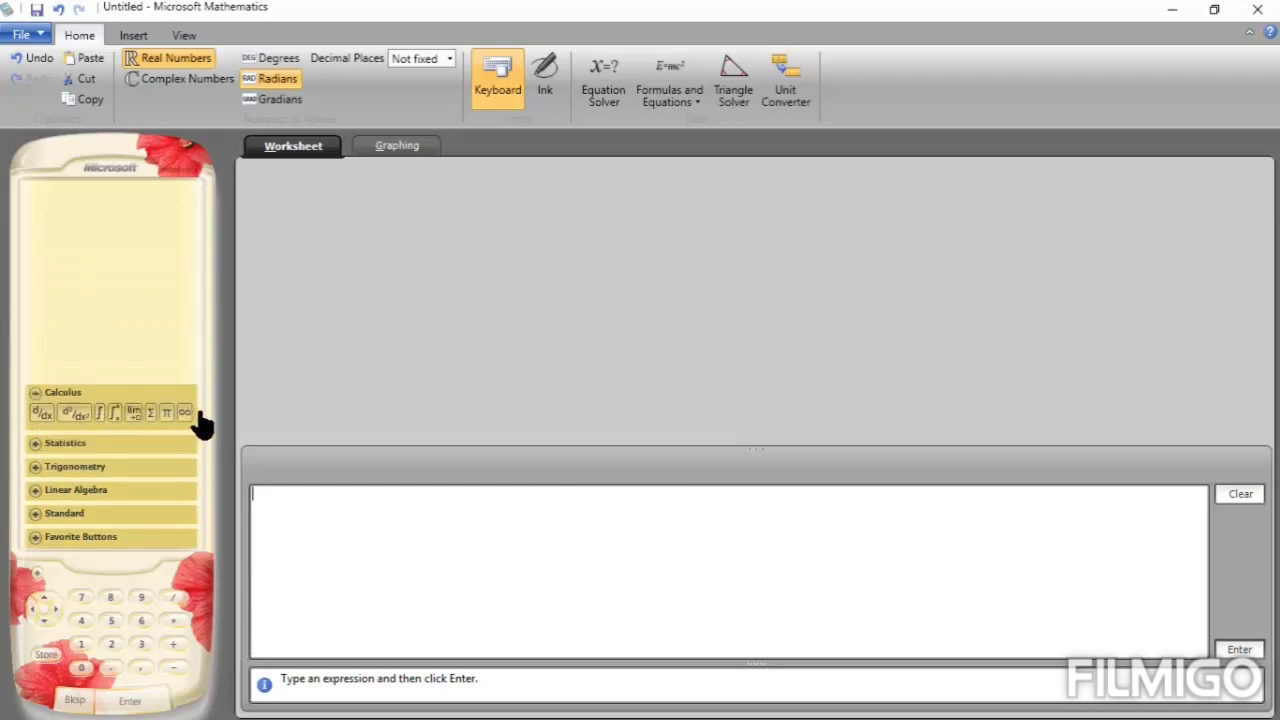
# Calculate the first derivative of 2x^2 with respect to x and expand its solution steps.
pyautogui.click(41, 414)
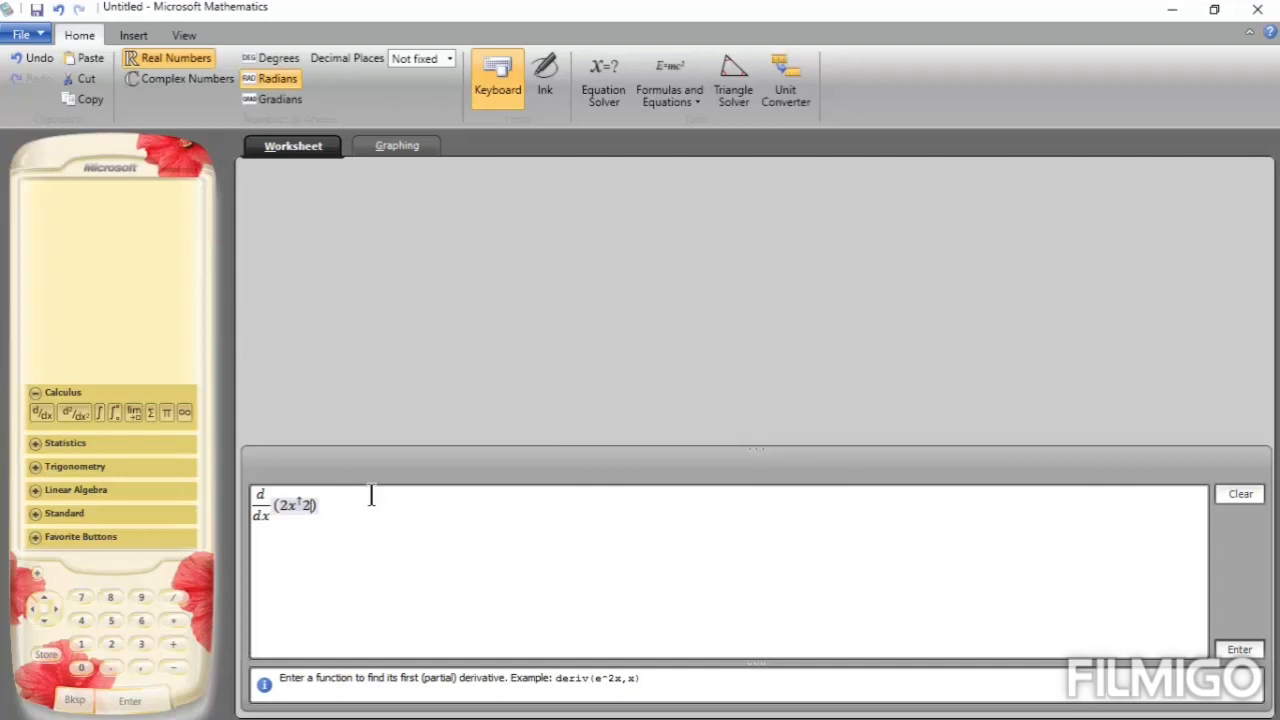
pyautogui.press('Return')
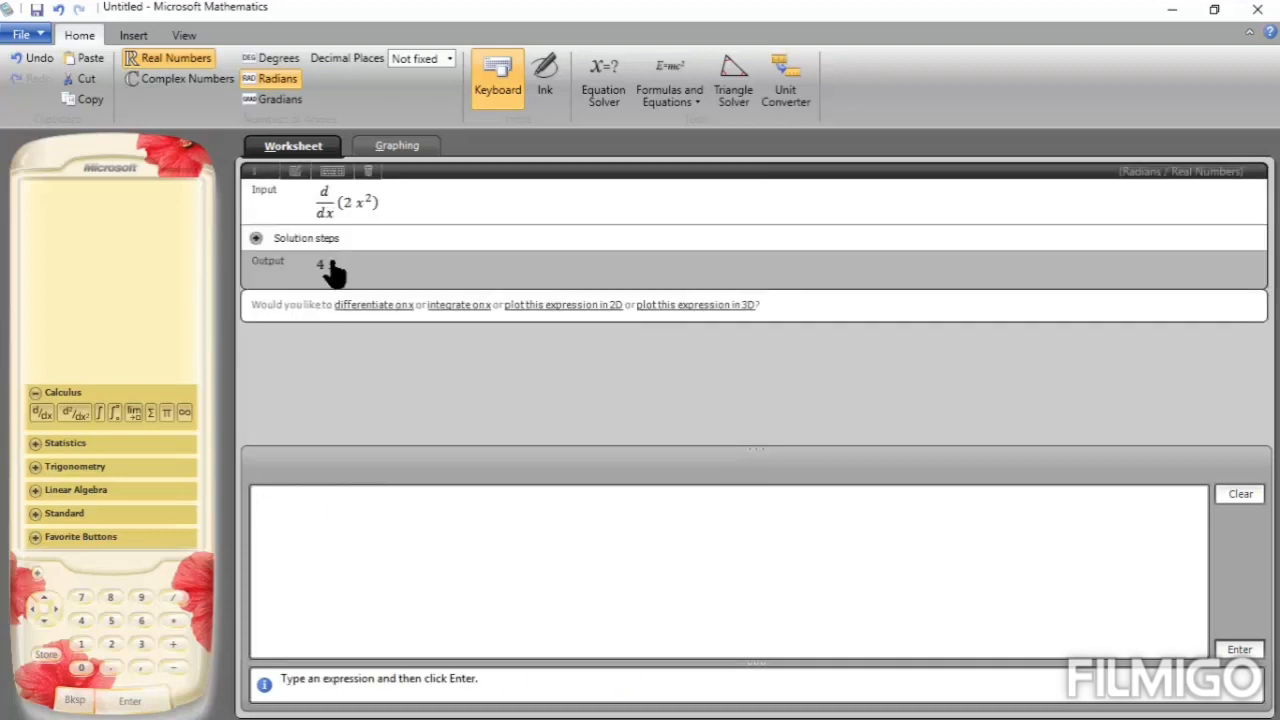
pyautogui.click(256, 239)
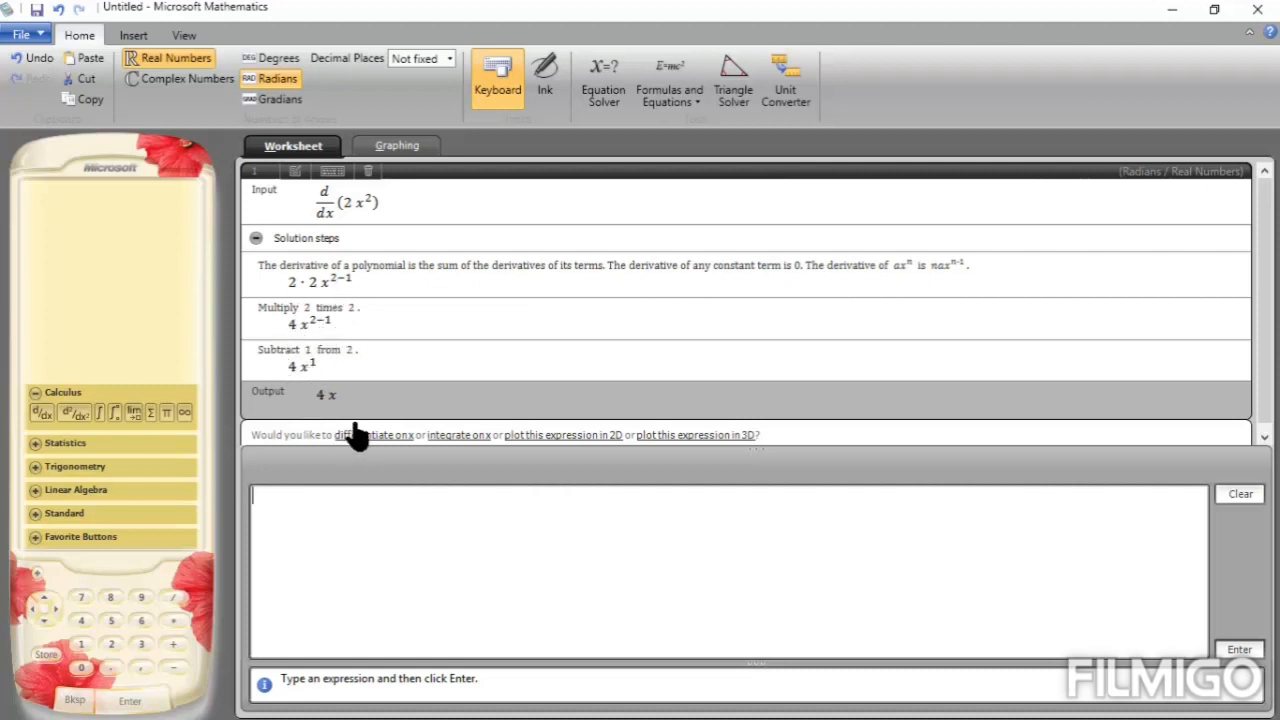
# Calculate the second derivative of 4x^3 with respect to x.
pyautogui.click(78, 413)
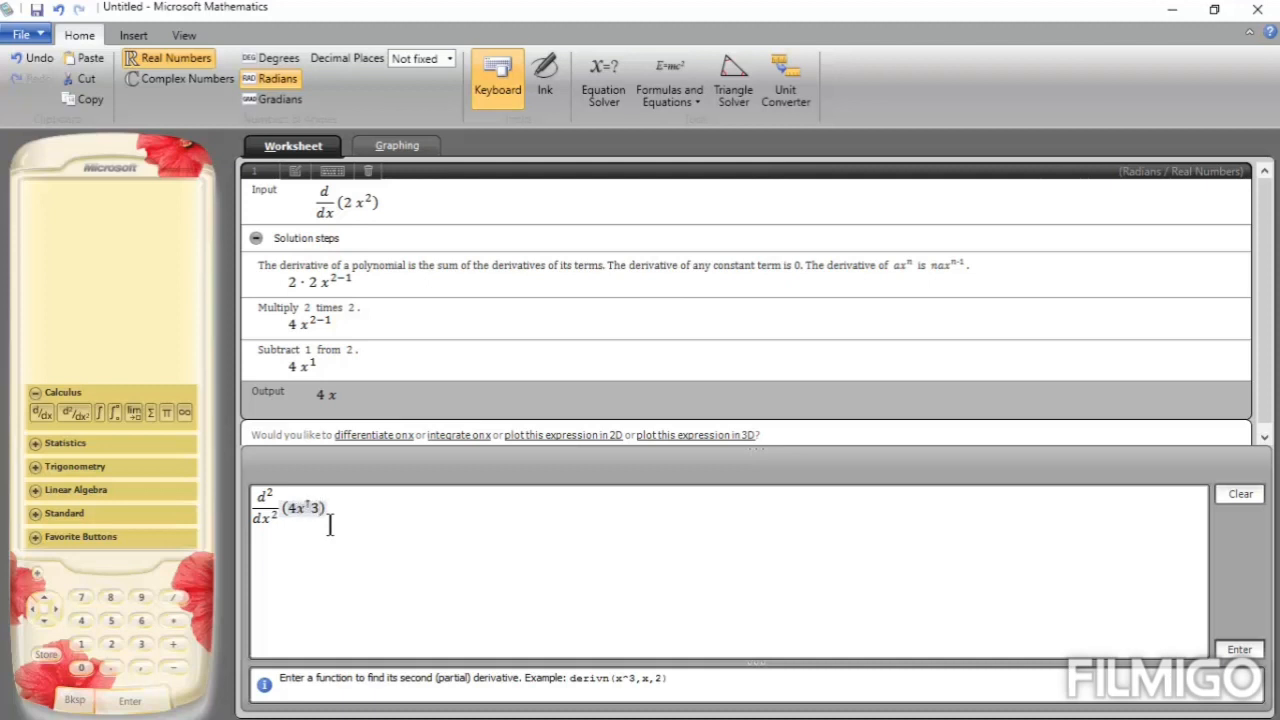
pyautogui.press('Return')
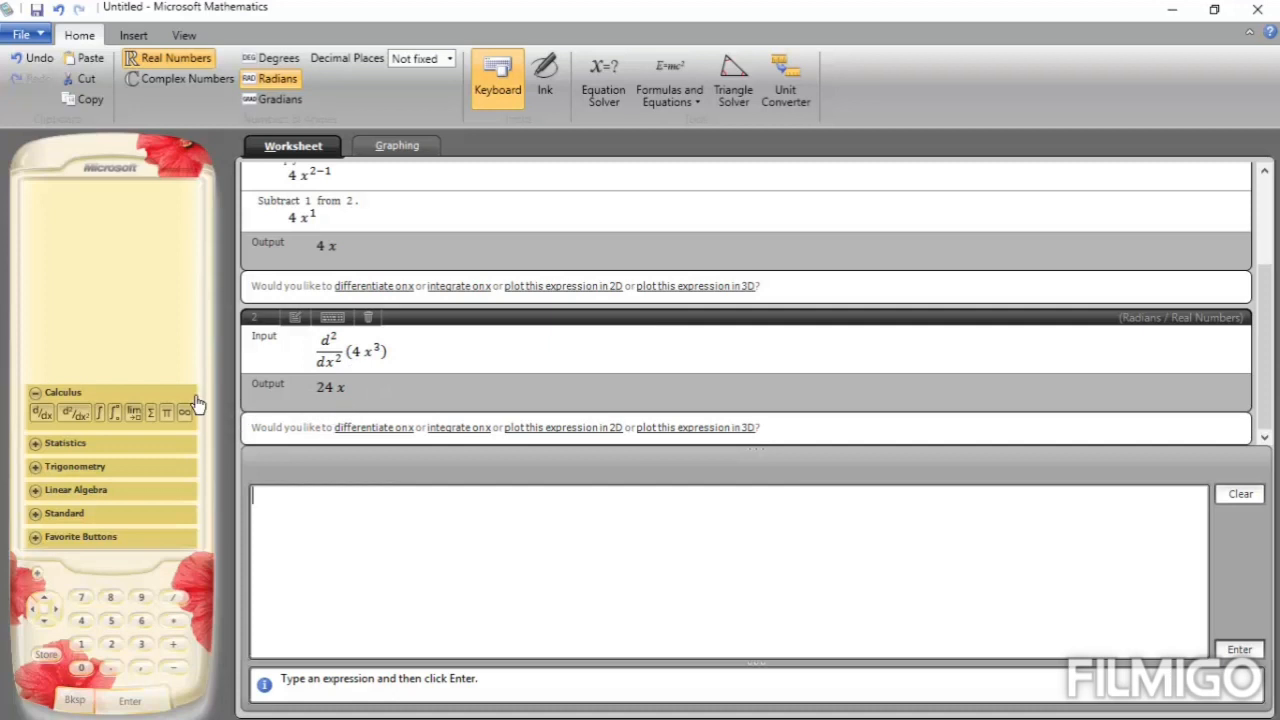
# Calculate the indefinite integral of 2x^2+2x-3 with respect to x.
pyautogui.click(101, 416)
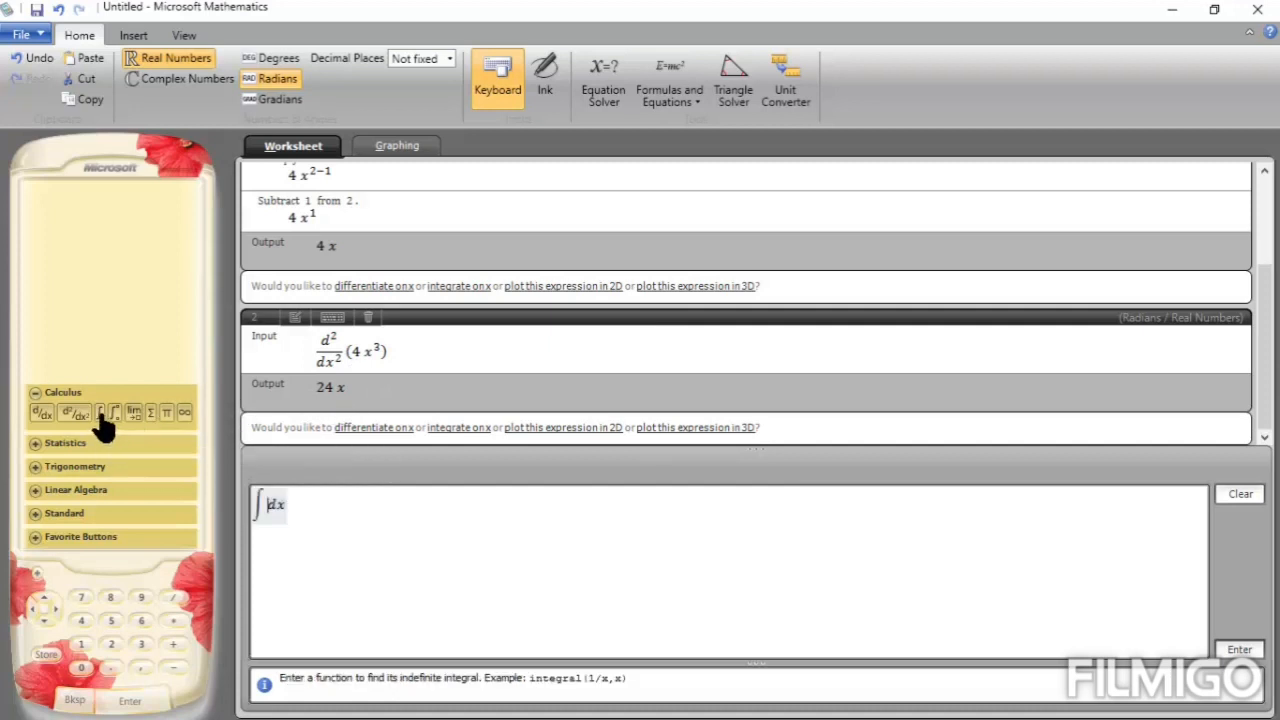
pyautogui.write('2x')
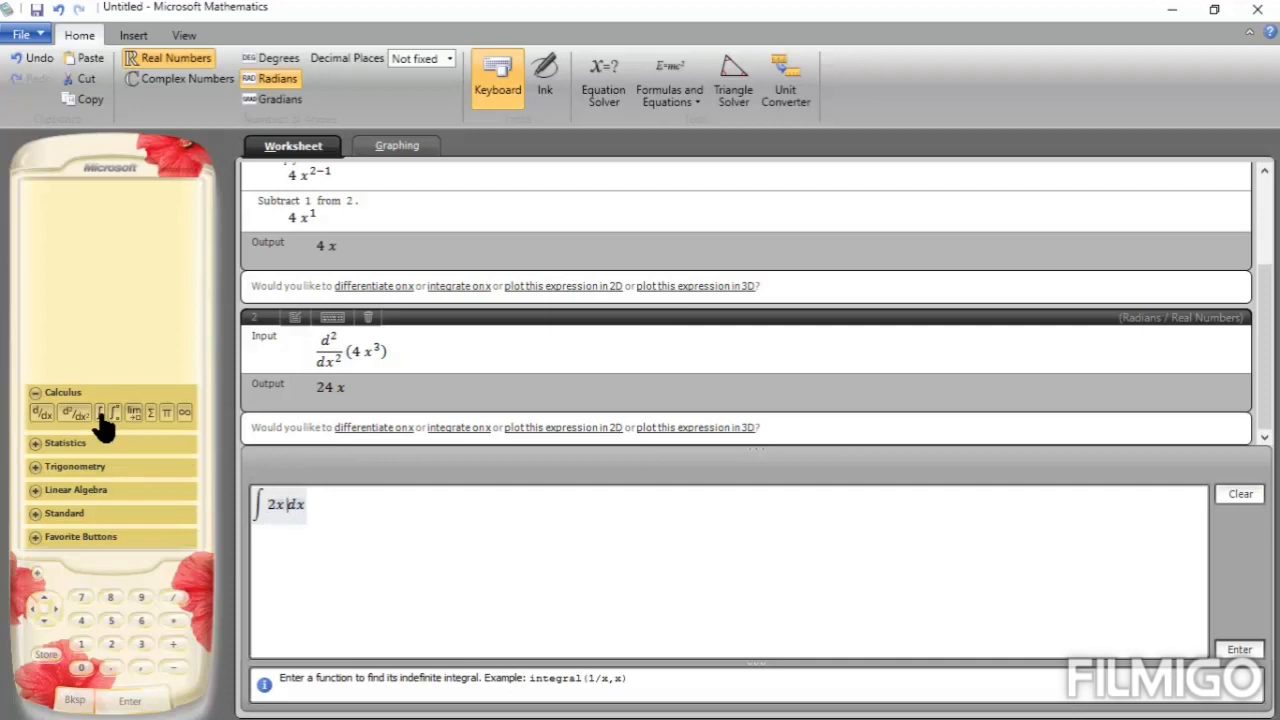
pyautogui.write('^2+')
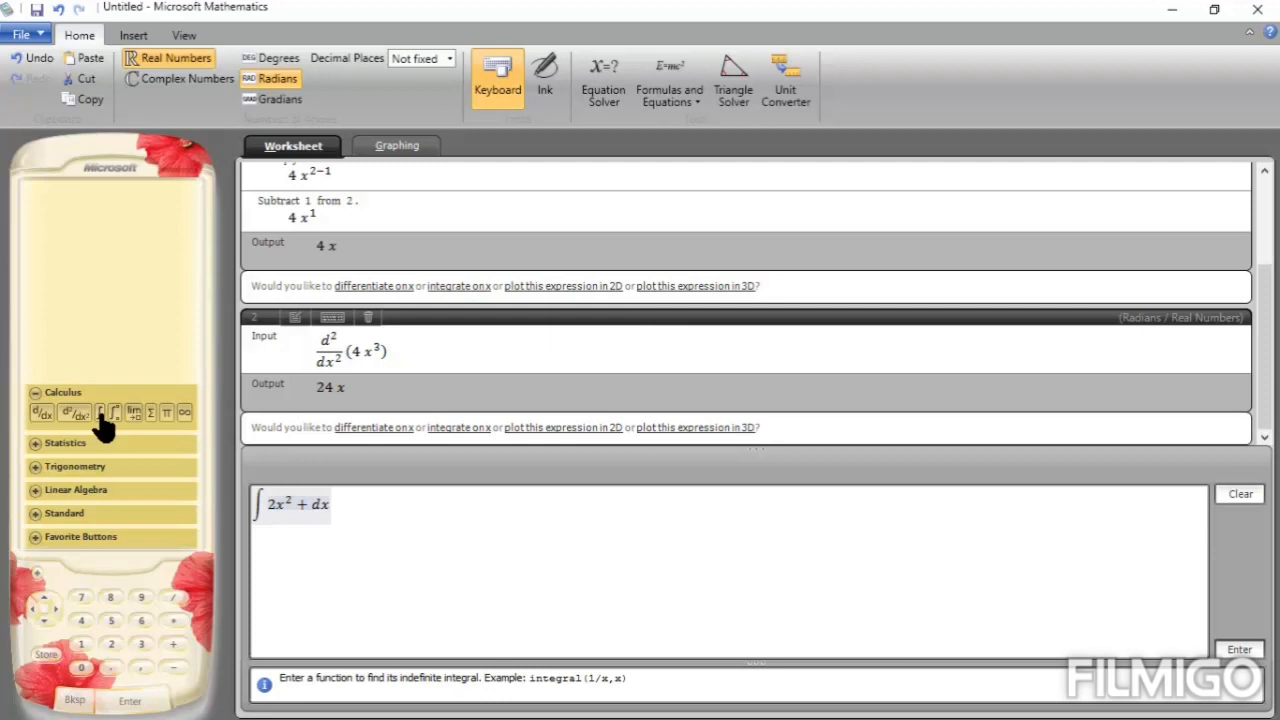
pyautogui.write('2x')
pyautogui.write('-3')
pyautogui.press('Return')
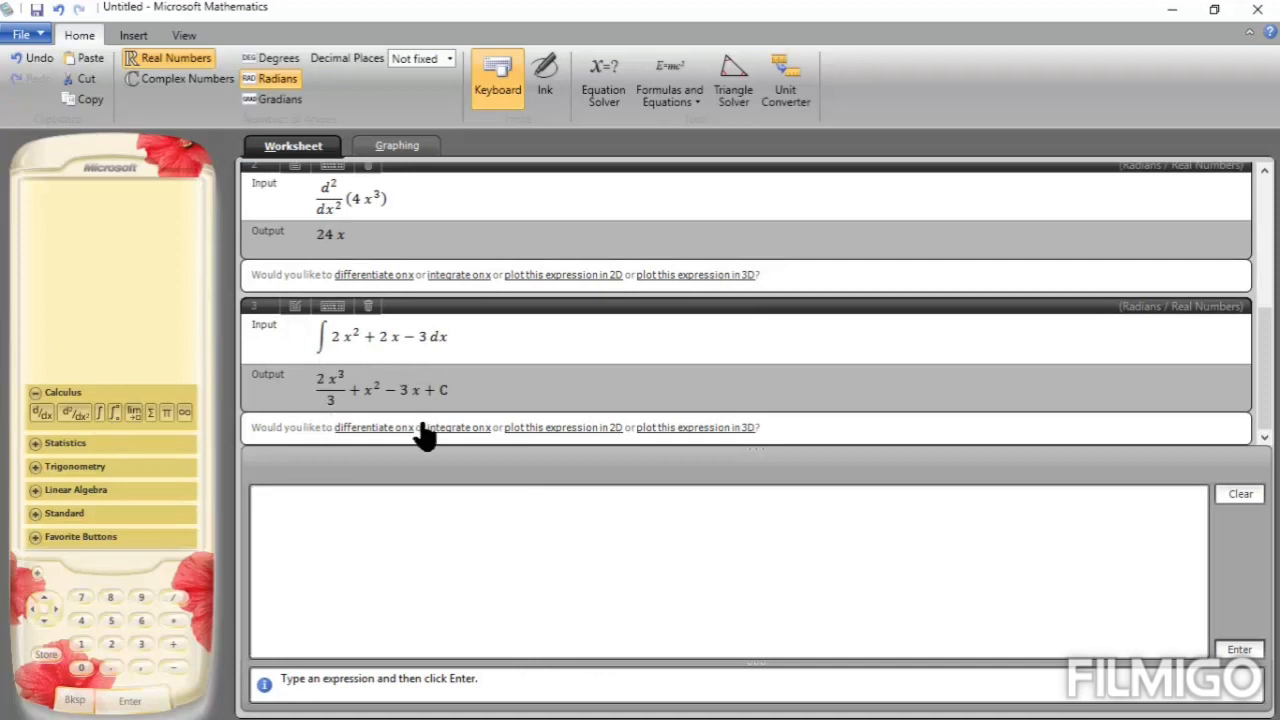
# Calculate the definite integral of 2x^2+2x-3 with respect to x from 0 to 4.
pyautogui.click(114, 414)
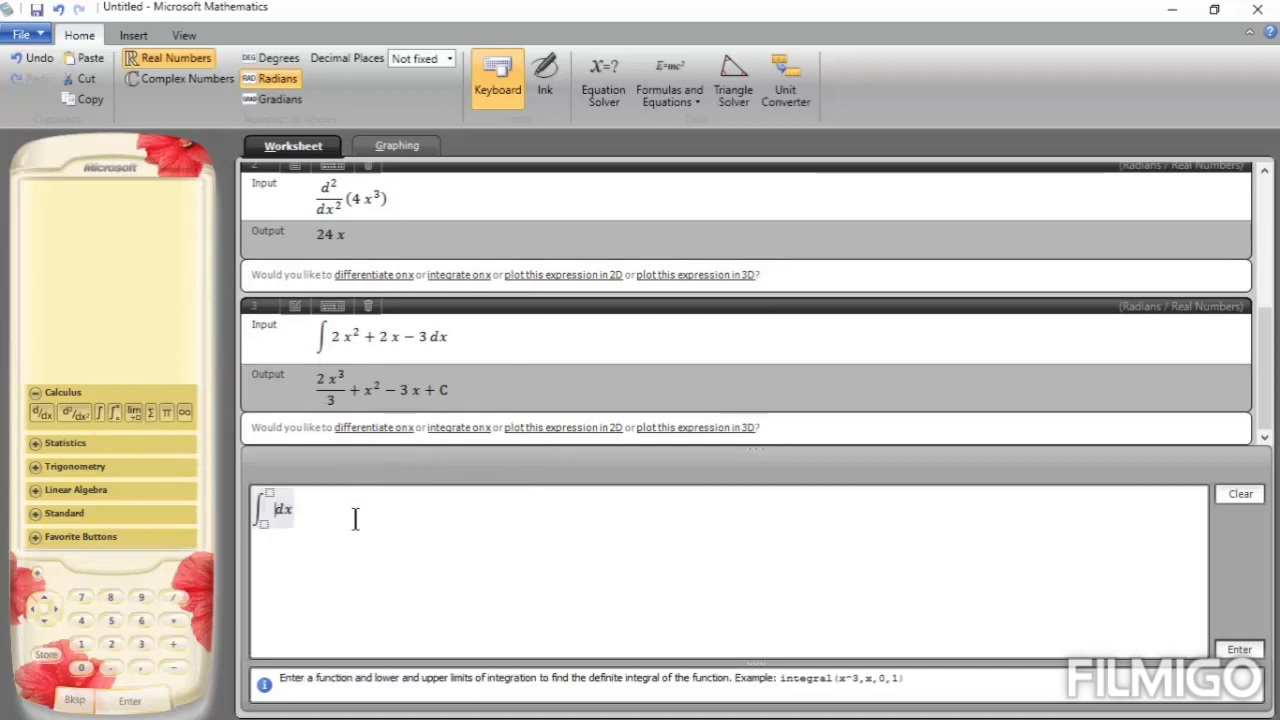
pyautogui.click(263, 523)
pyautogui.press('Tab')
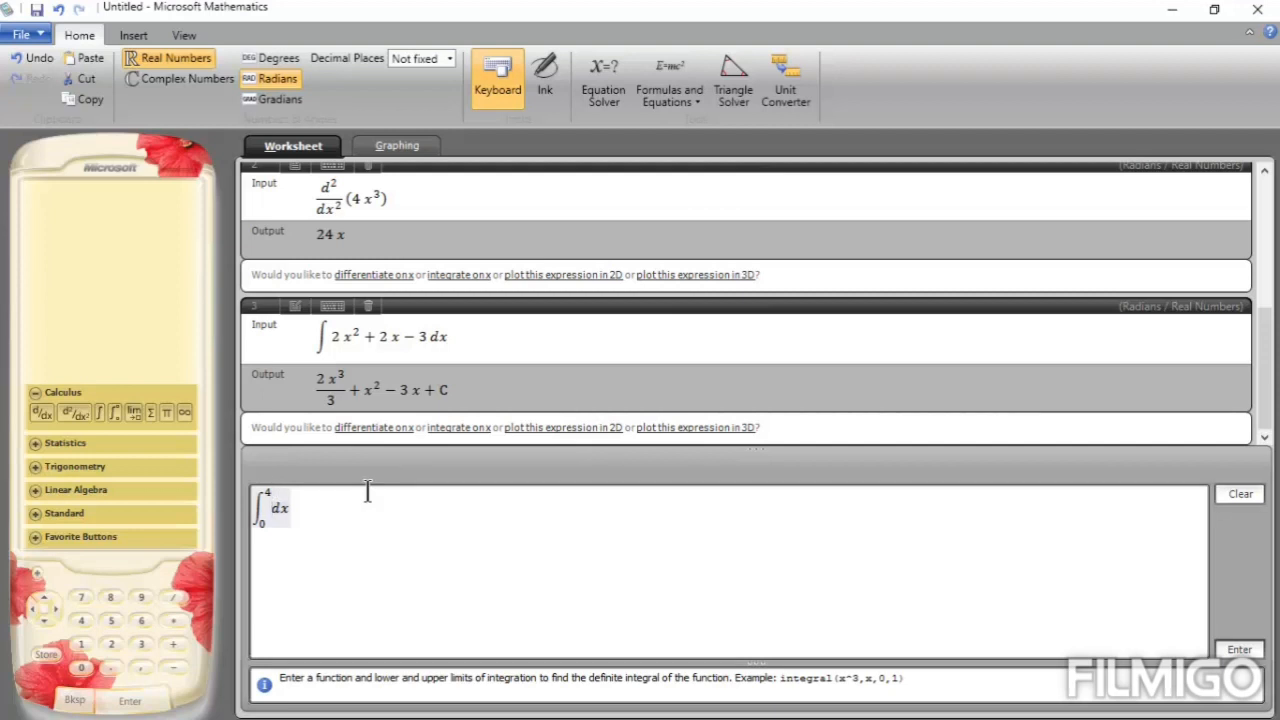
pyautogui.write('2x')
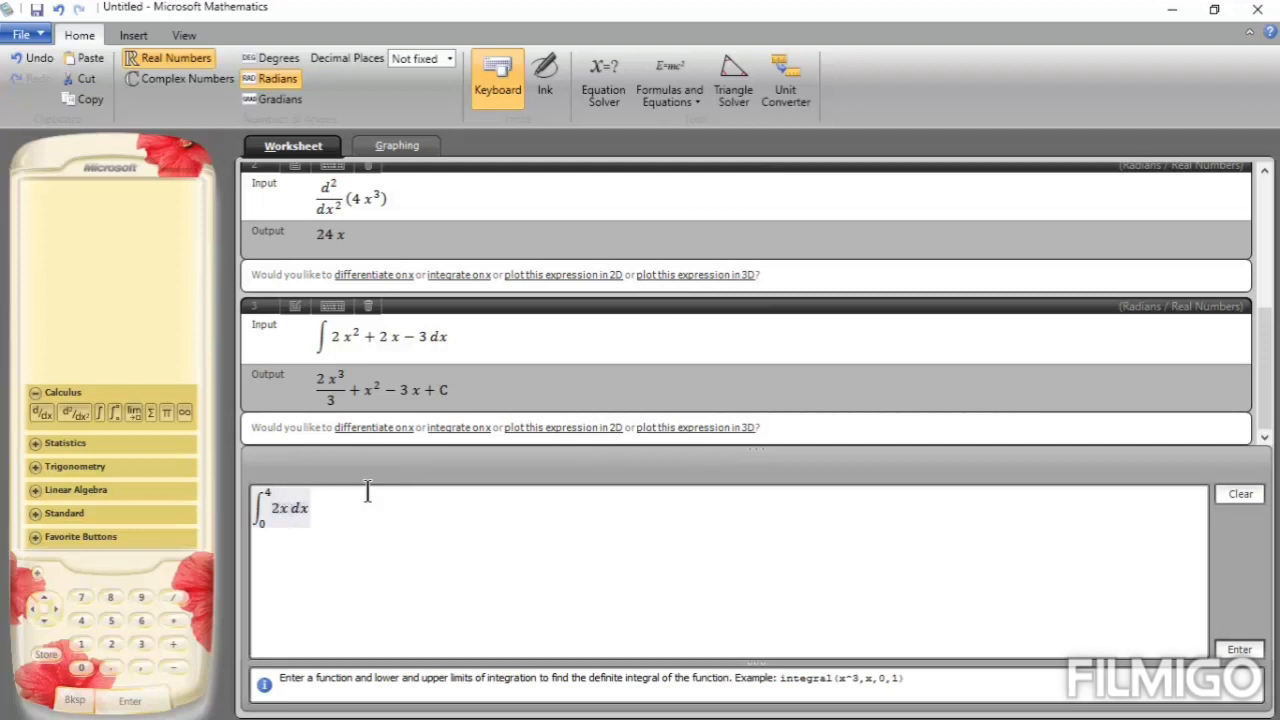
pyautogui.write('^2')
pyautogui.write('+')
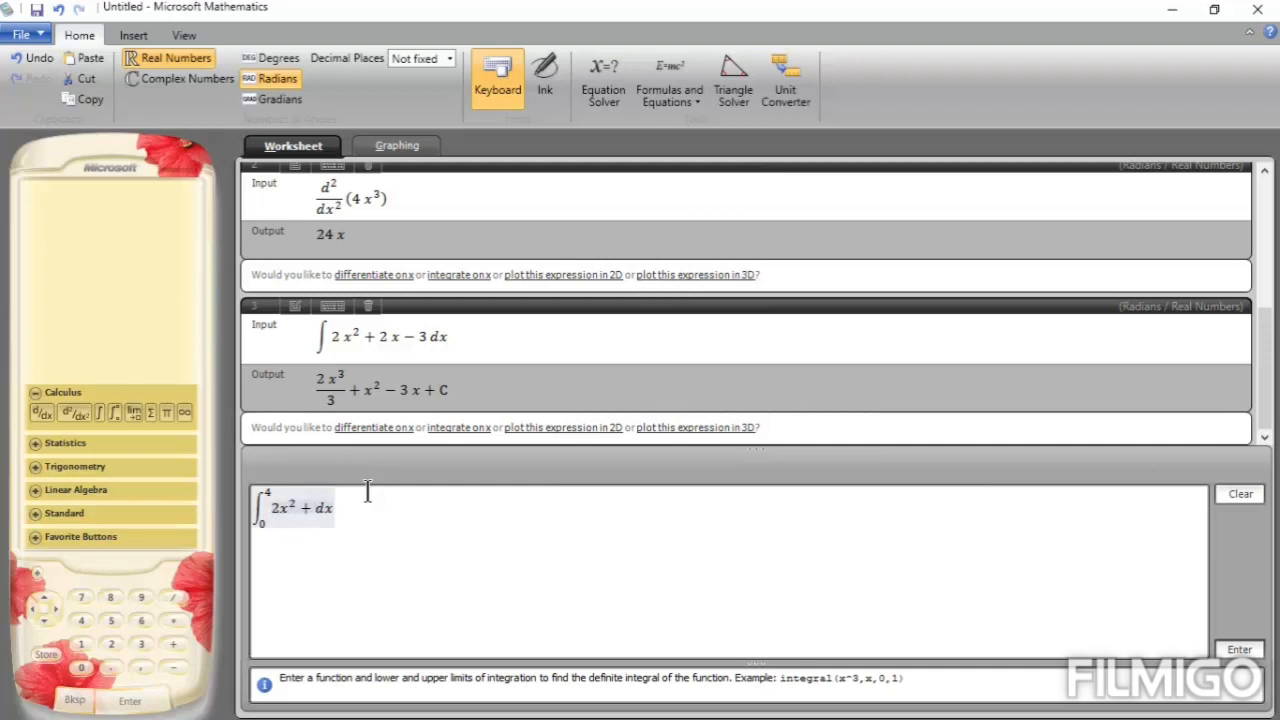
pyautogui.write('2')
pyautogui.write('x-3')
pyautogui.press('Return')
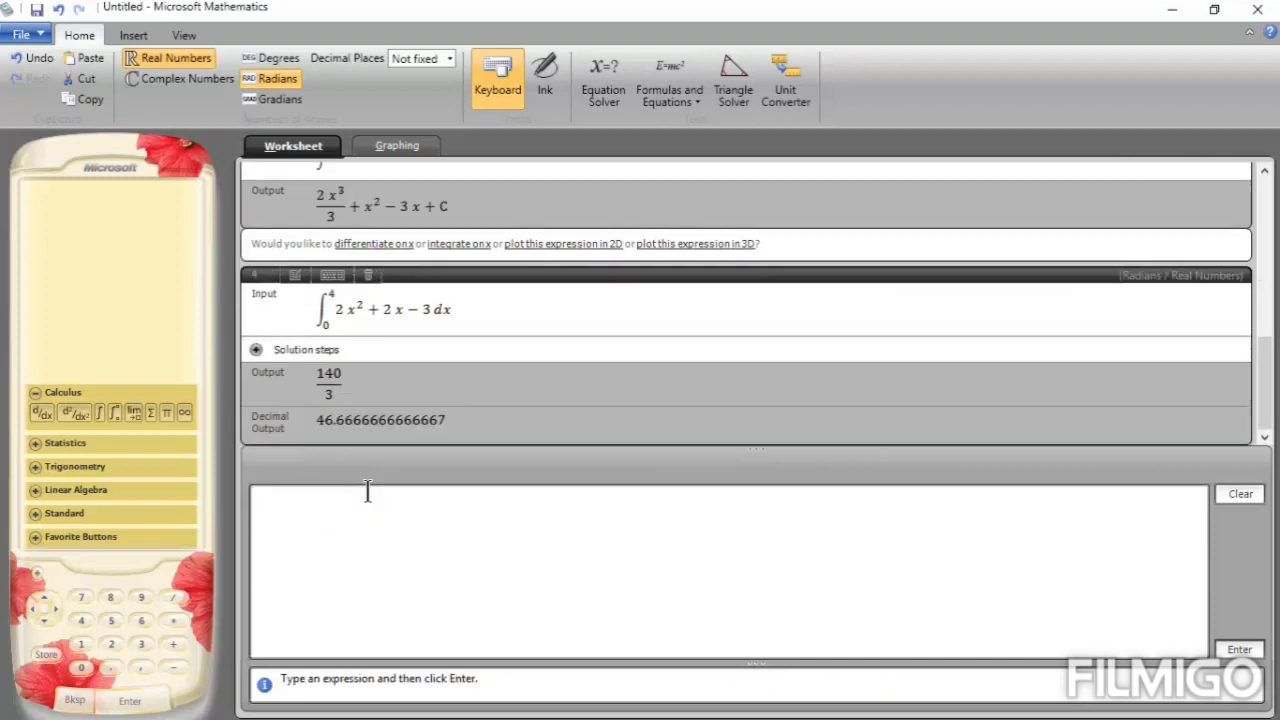
# Expand the solution steps of the definite integral from 0 to 4 and read them through to the output.
pyautogui.click(256, 350)
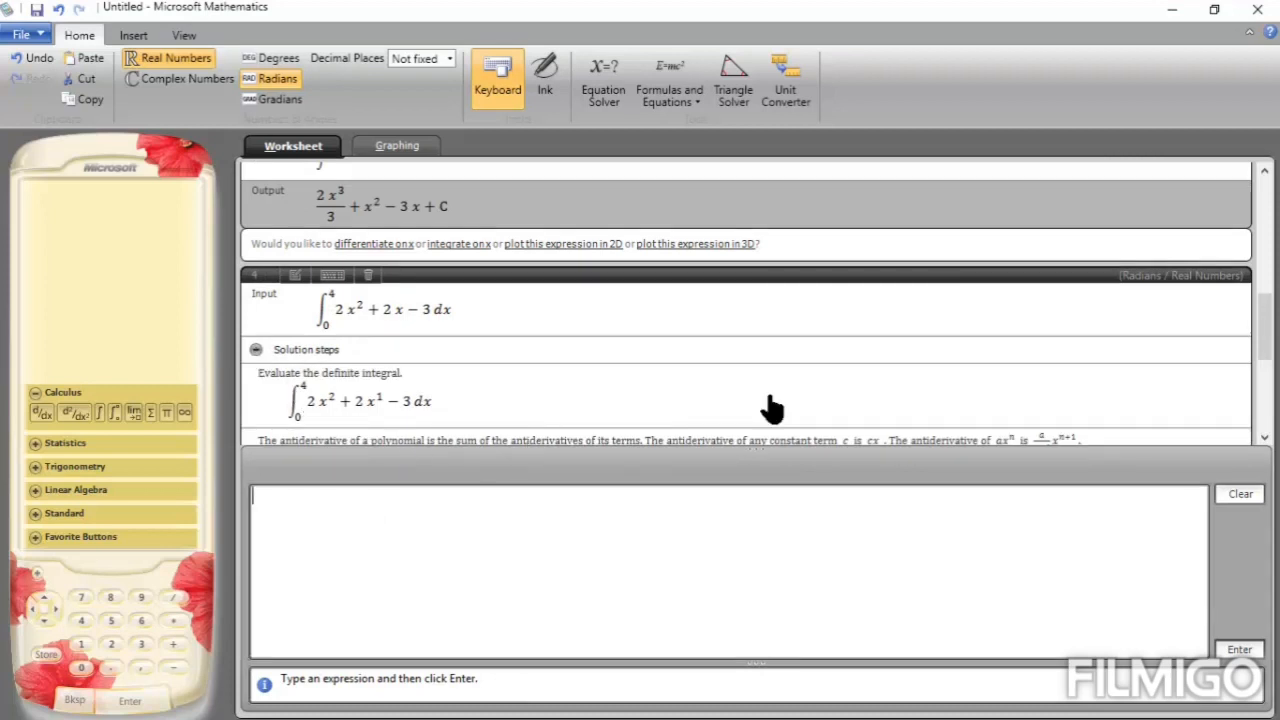
pyautogui.click(1264, 438)
pyautogui.click(1264, 438)
pyautogui.click(1264, 438)
pyautogui.click(1264, 438)
pyautogui.click(1264, 438)
pyautogui.click(1264, 438)
pyautogui.click(1264, 438)
pyautogui.click(1264, 438)
pyautogui.click(1264, 438)
pyautogui.click(1264, 438)
pyautogui.click(1264, 438)
pyautogui.click(1264, 438)
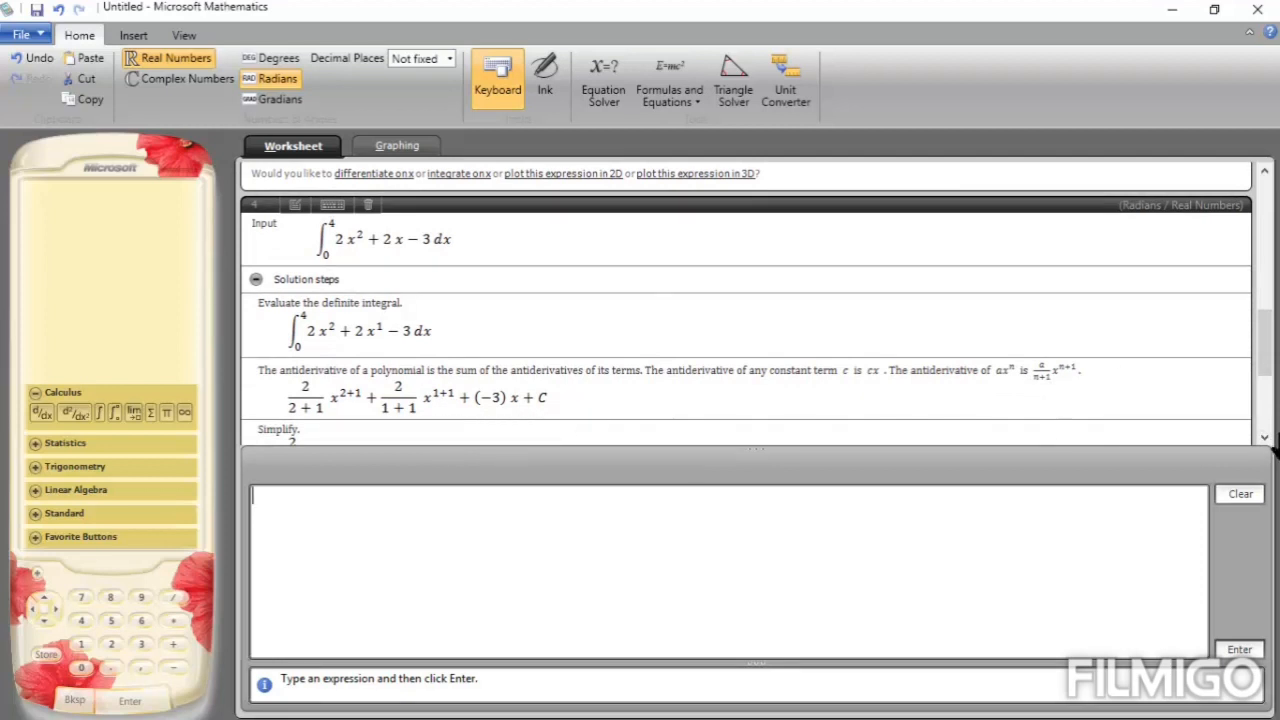
pyautogui.click(1264, 438)
pyautogui.click(1264, 438)
pyautogui.click(1264, 438)
pyautogui.click(1264, 438)
pyautogui.click(1264, 438)
pyautogui.click(1264, 440)
pyautogui.click(1264, 440)
pyautogui.click(1264, 440)
pyautogui.click(1264, 440)
pyautogui.click(1264, 440)
pyautogui.click(1264, 440)
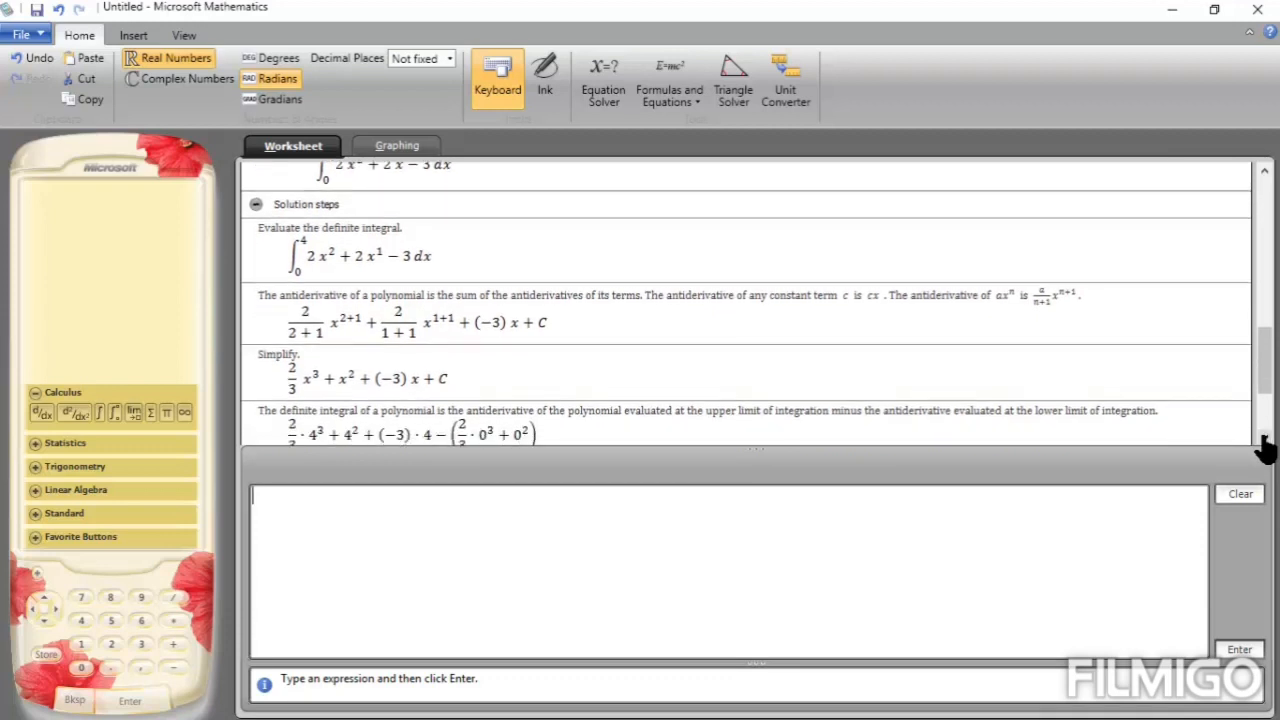
pyautogui.click(1264, 440)
pyautogui.click(1264, 440)
pyautogui.click(1264, 440)
pyautogui.click(1264, 440)
pyautogui.click(1264, 440)
pyautogui.click(1264, 440)
pyautogui.click(1264, 440)
pyautogui.click(1264, 440)
pyautogui.click(1264, 440)
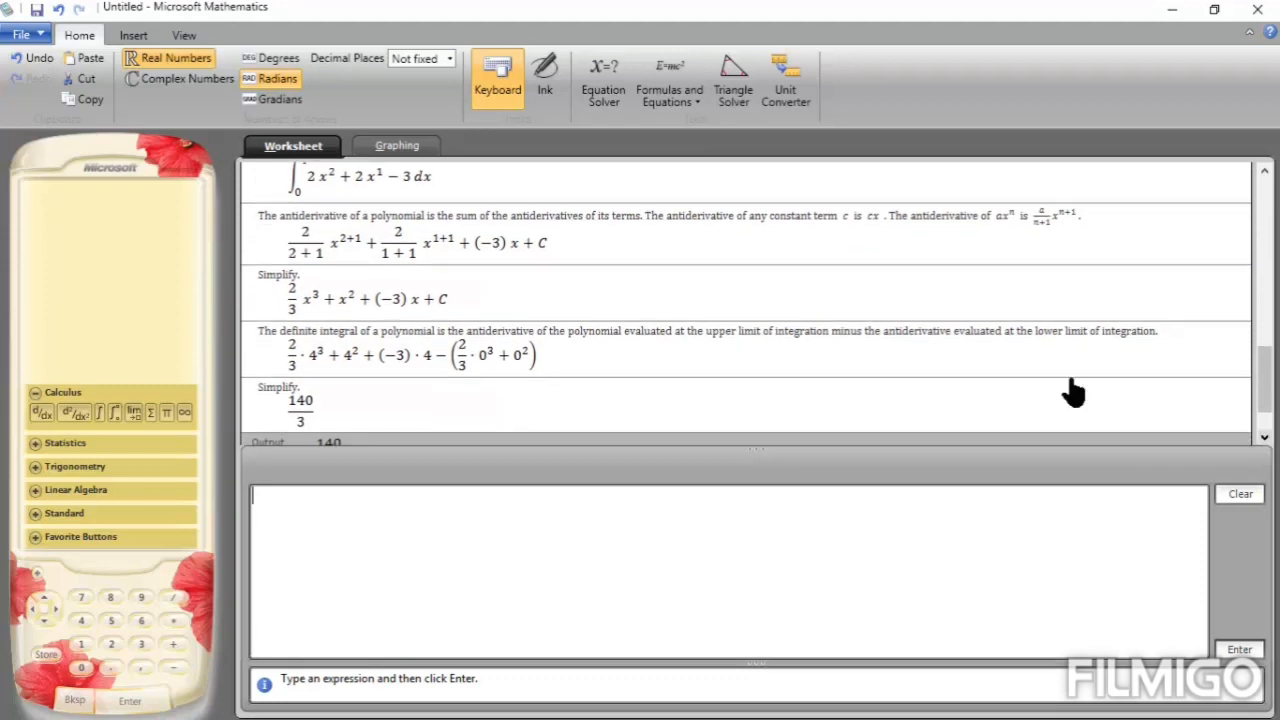
pyautogui.click(1266, 439)
pyautogui.click(1266, 439)
pyautogui.click(1266, 439)
pyautogui.click(1266, 439)
pyautogui.click(1266, 439)
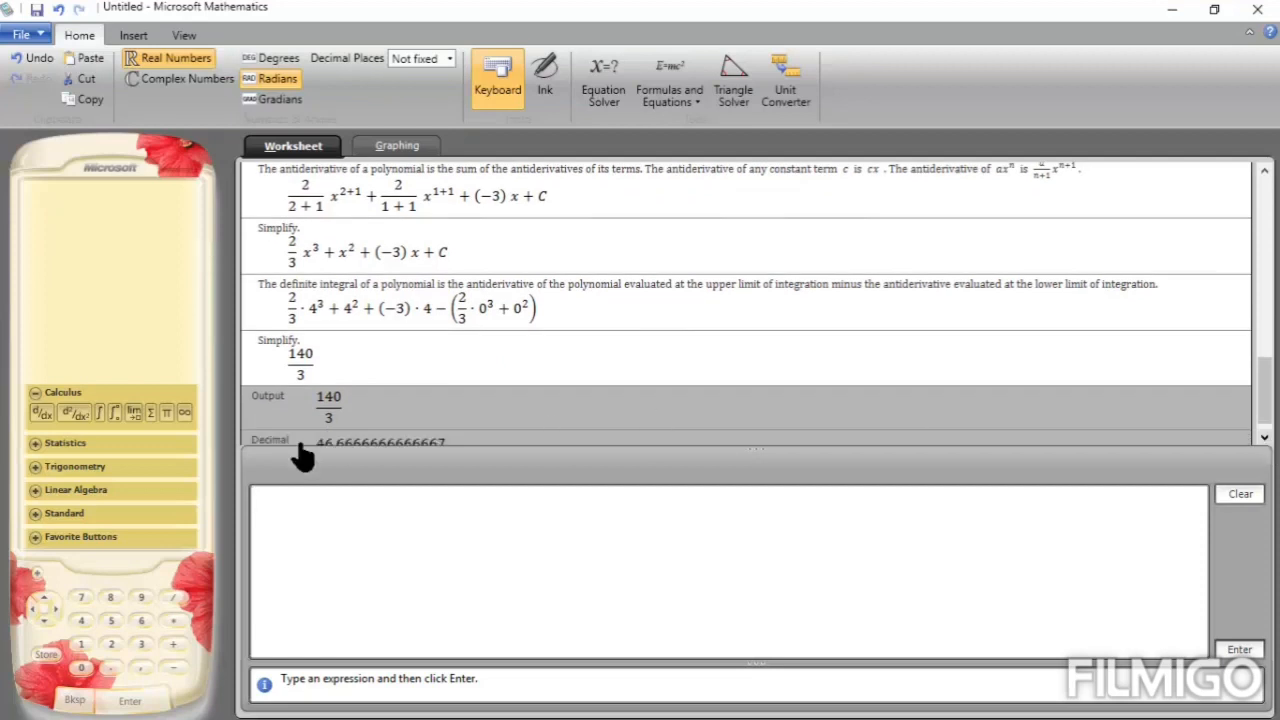
pyautogui.click(1266, 439)
pyautogui.click(1266, 439)
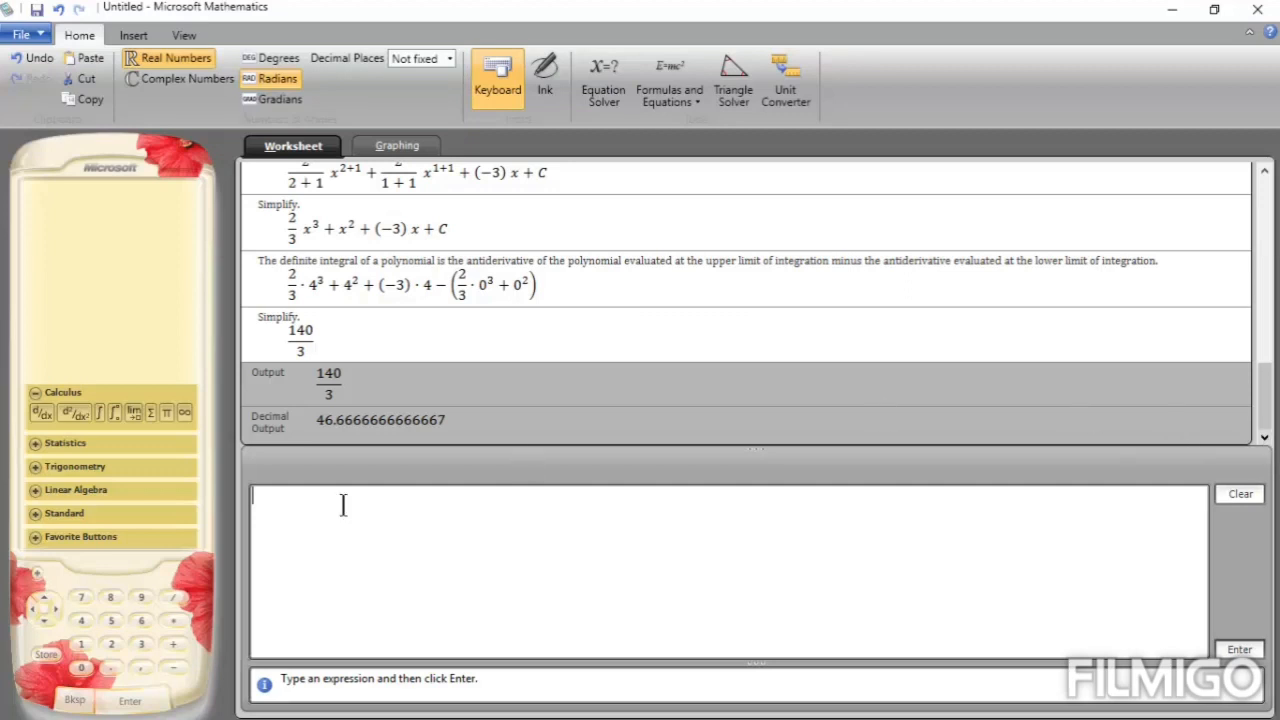
# Calculate the limit of 2x^2+2 as x approaches 0 in the worksheet.
pyautogui.click(135, 413)
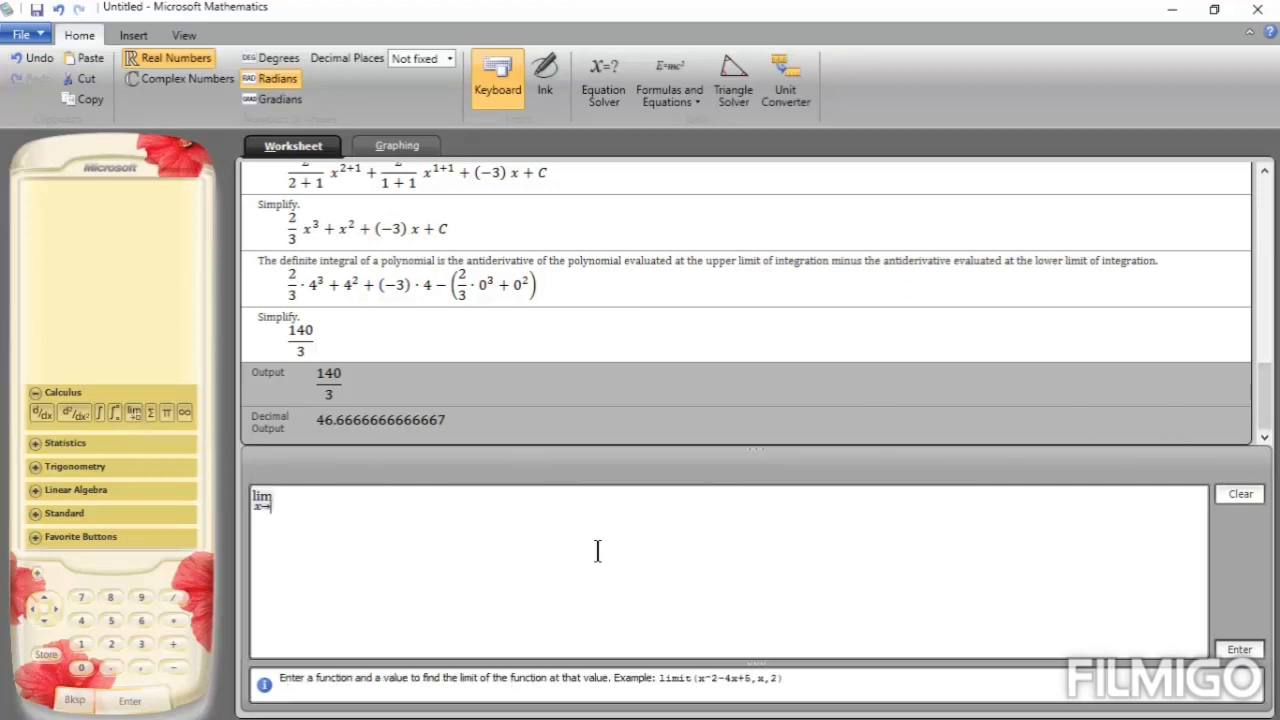
pyautogui.write('0 2x^2')
pyautogui.press('Right')
pyautogui.write('+2')
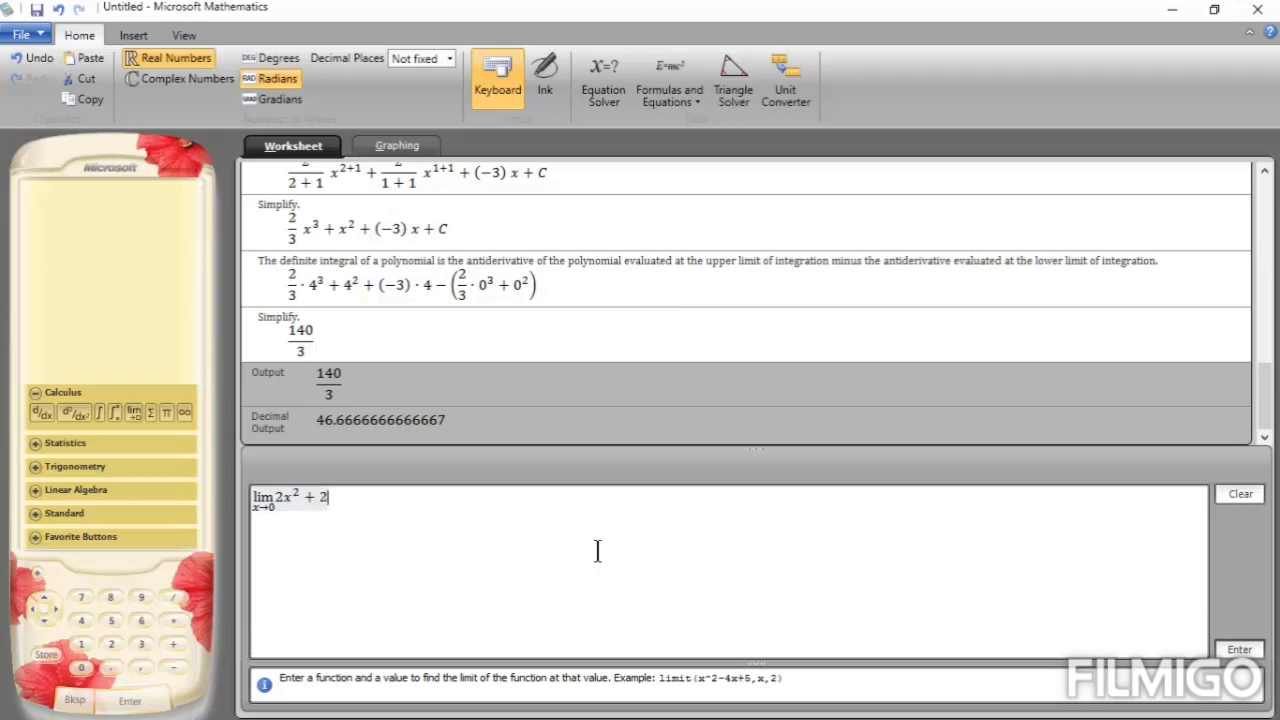
pyautogui.press('Return')
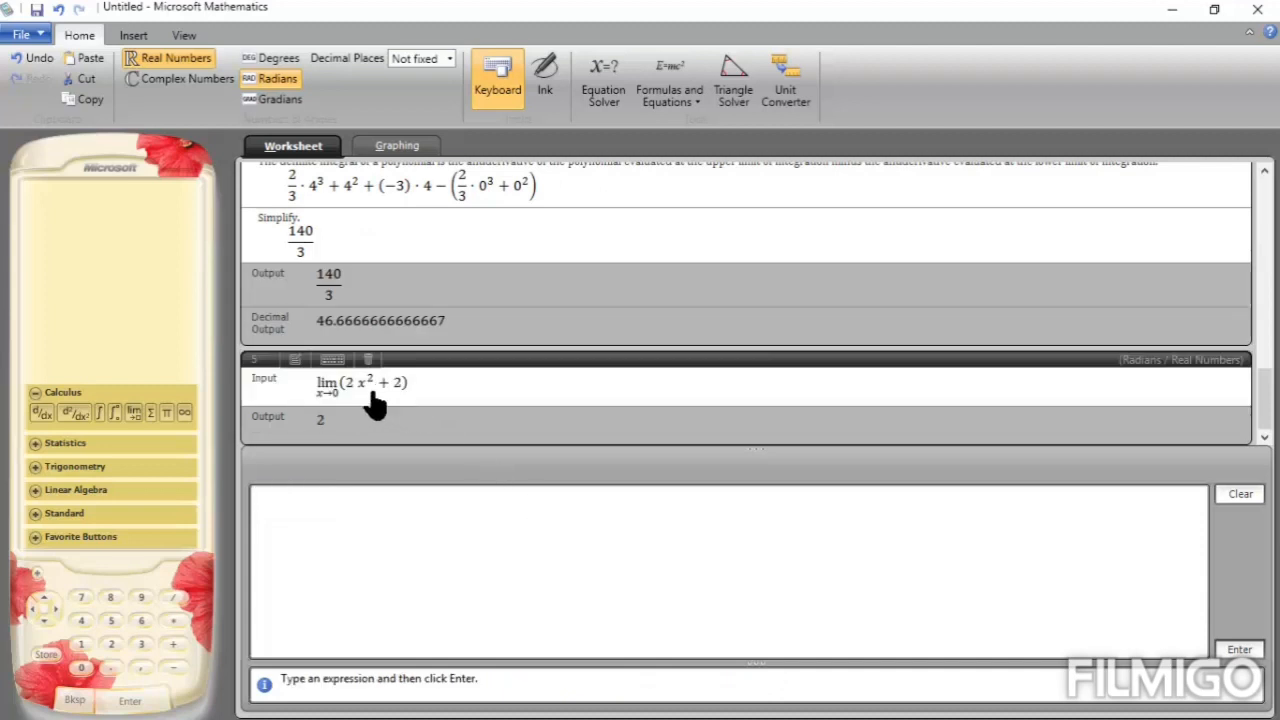
pyautogui.click(151, 416)
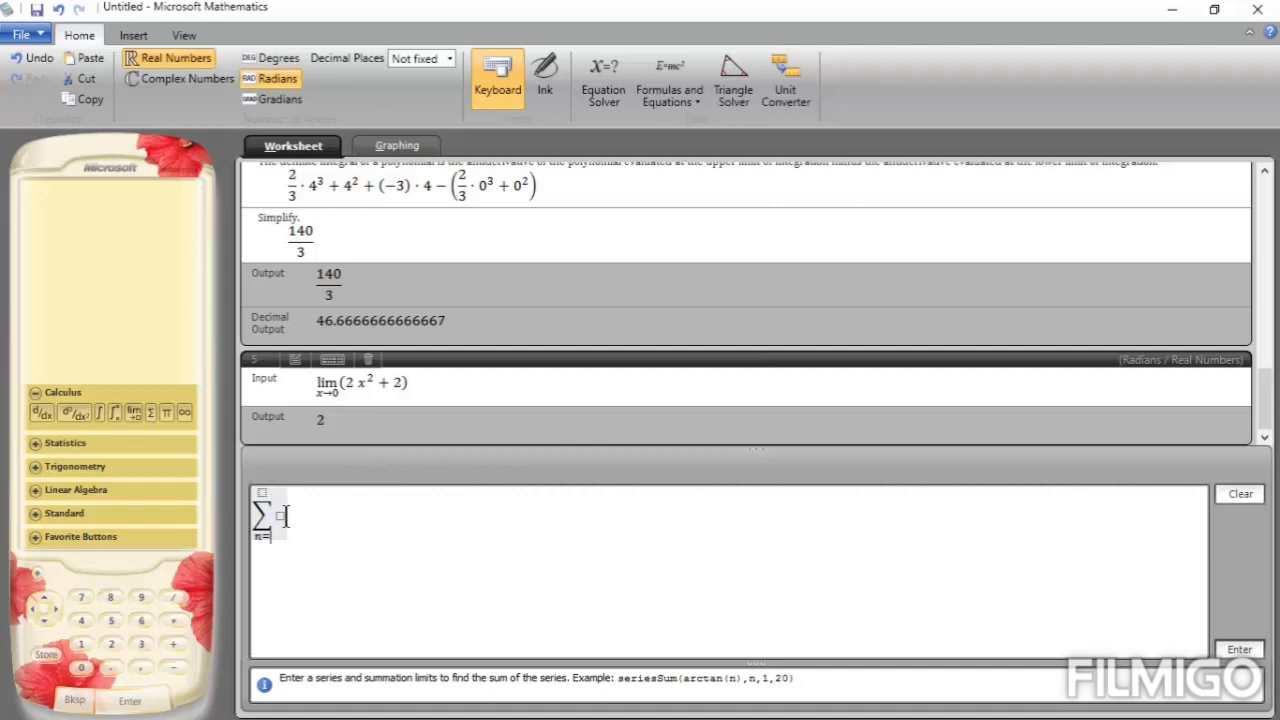
pyautogui.write('3')
pyautogui.click(262, 494)
pyautogui.write('5')
pyautogui.press('BackSpace')
pyautogui.press('BackSpace')
# Calculate the sum of 1, 2, 3, 4, 5, 6, 7, 8 and 9 with the Statistics sum function.
pyautogui.click(36, 393)
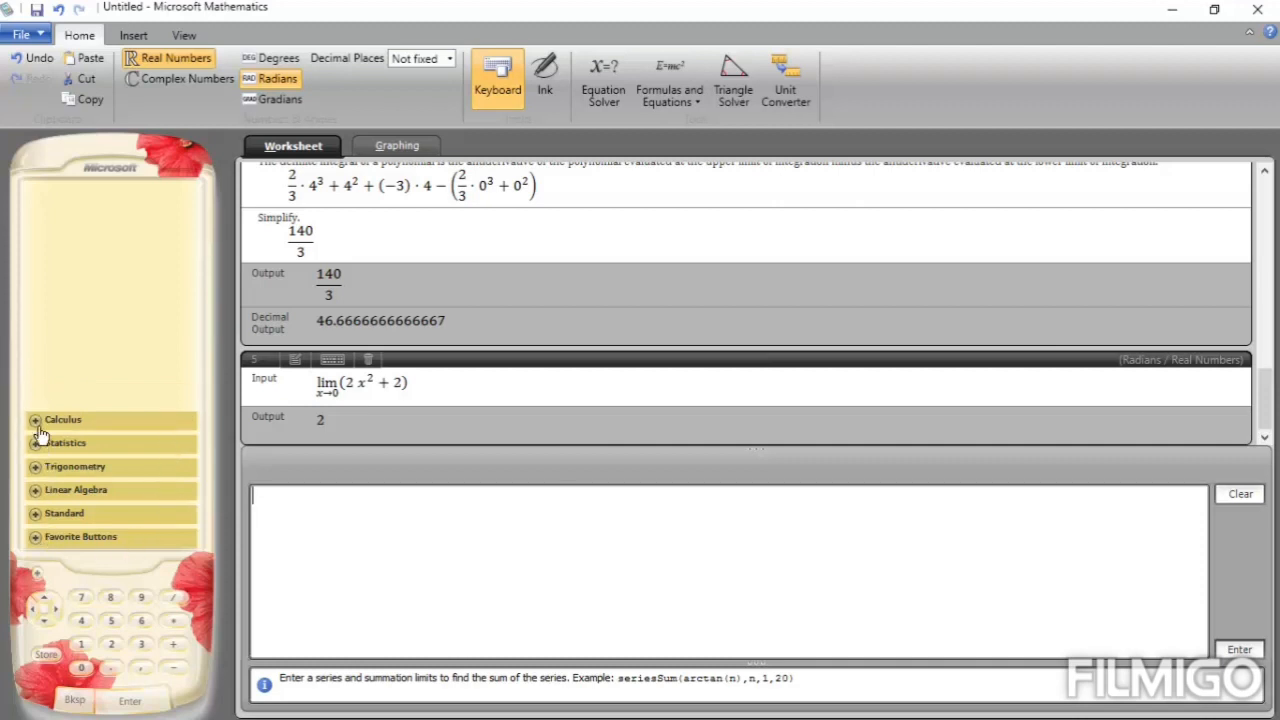
pyautogui.click(34, 446)
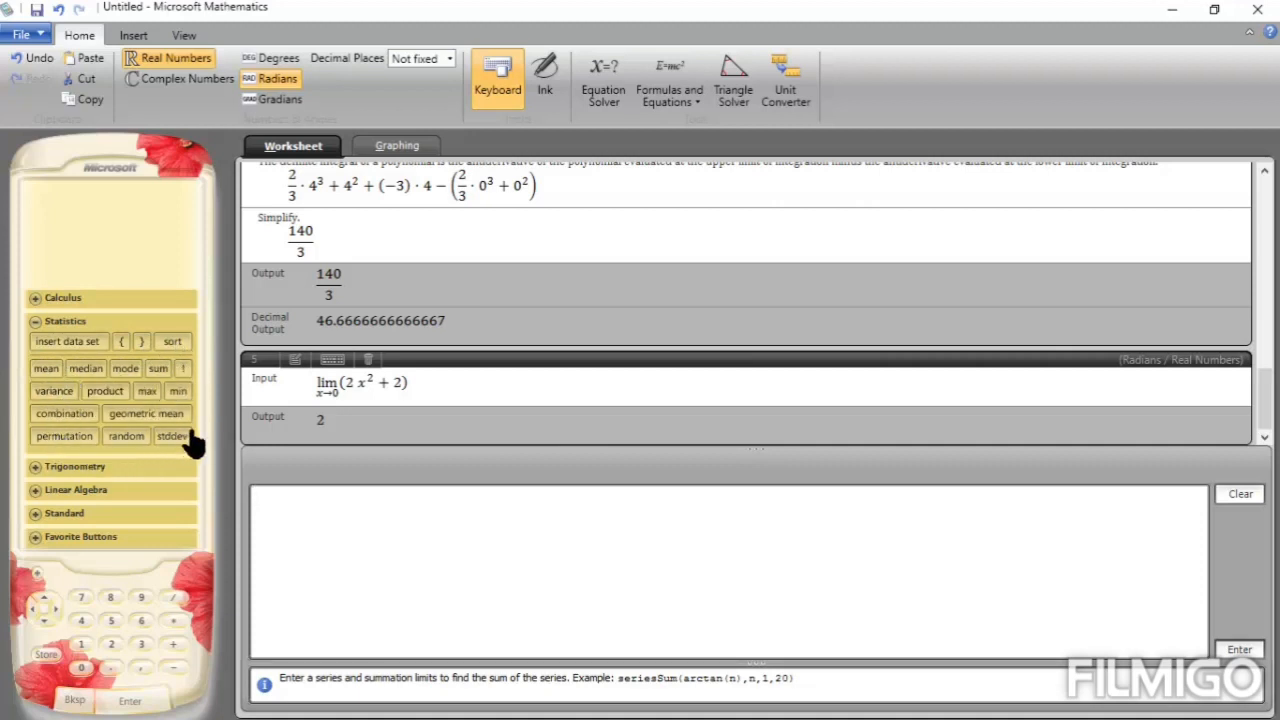
pyautogui.click(160, 369)
pyautogui.write('1,2,3,')
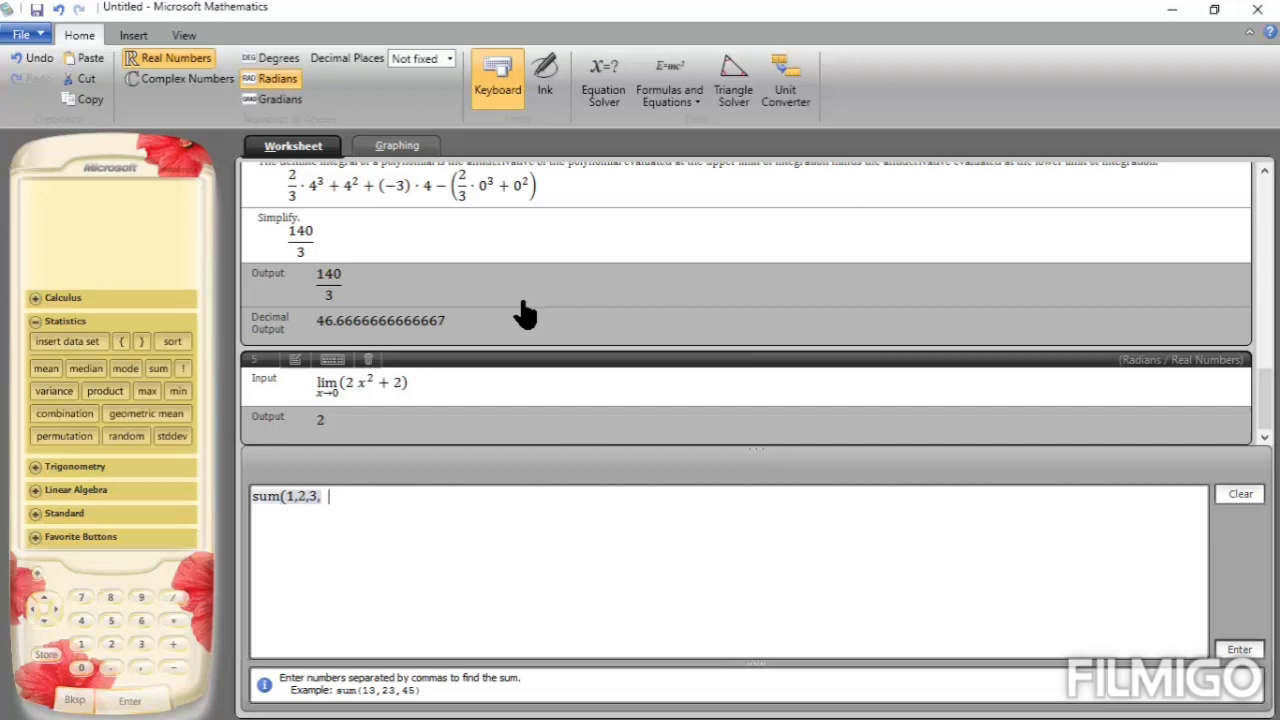
pyautogui.write('4,5,6,7,8,9')
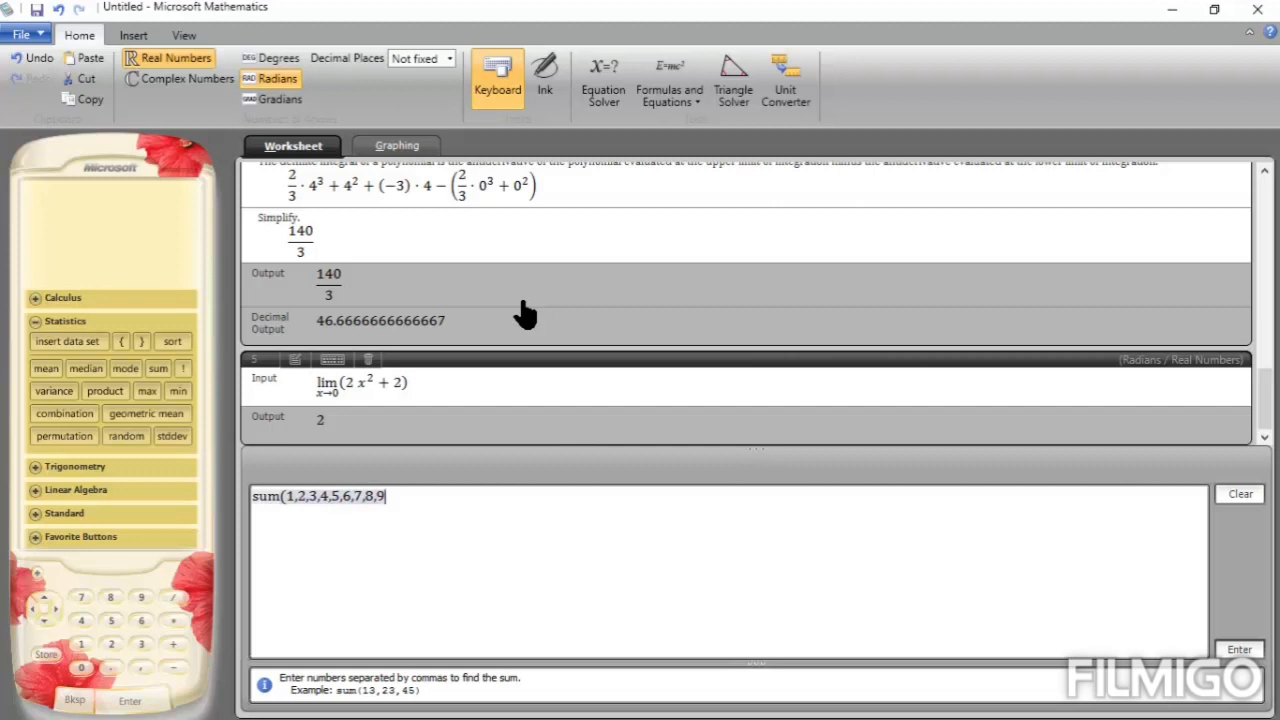
pyautogui.press('Return')
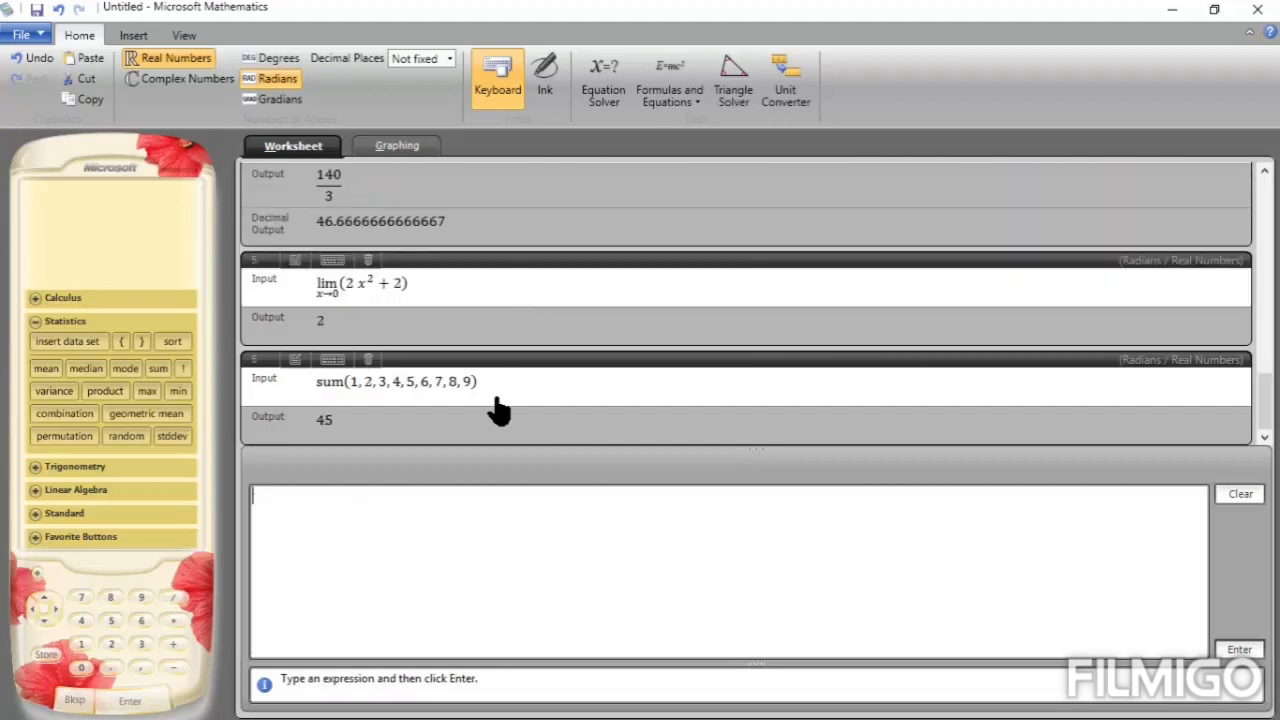
# Calculate the factorial of 4 with the Statistics functions and collapse that function group.
pyautogui.click(182, 370)
pyautogui.press('Return')
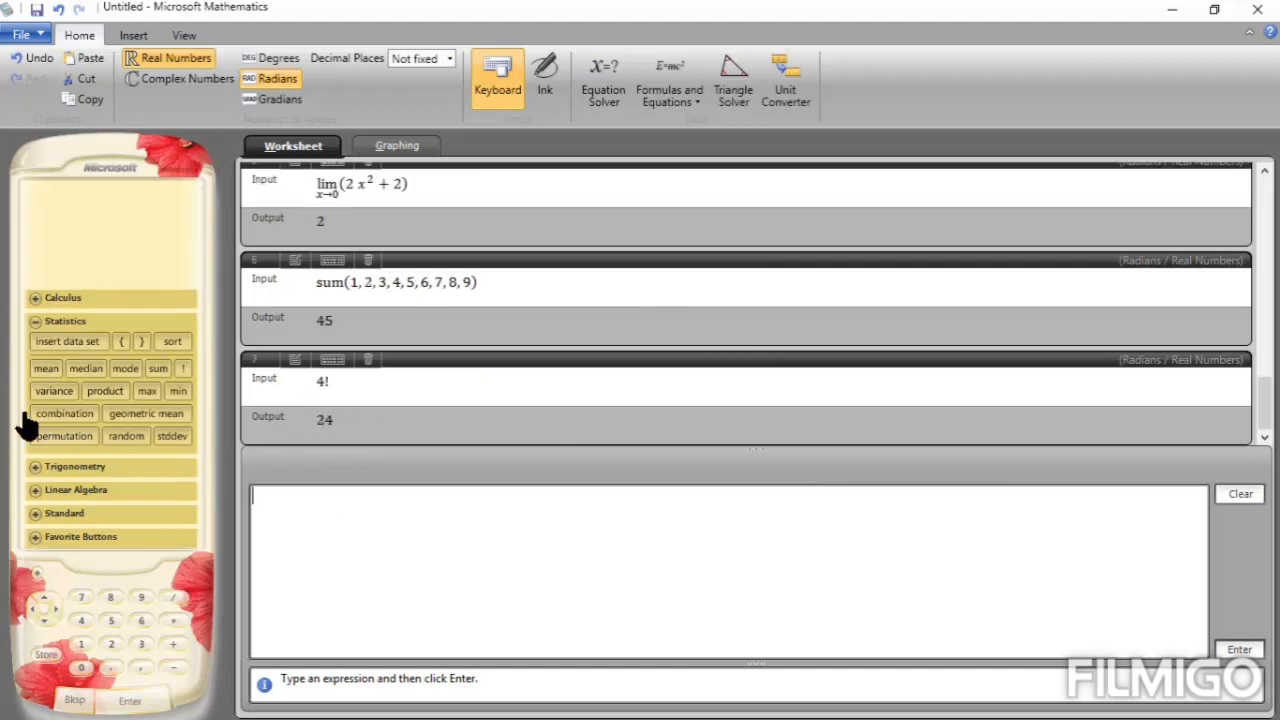
pyautogui.click(36, 324)
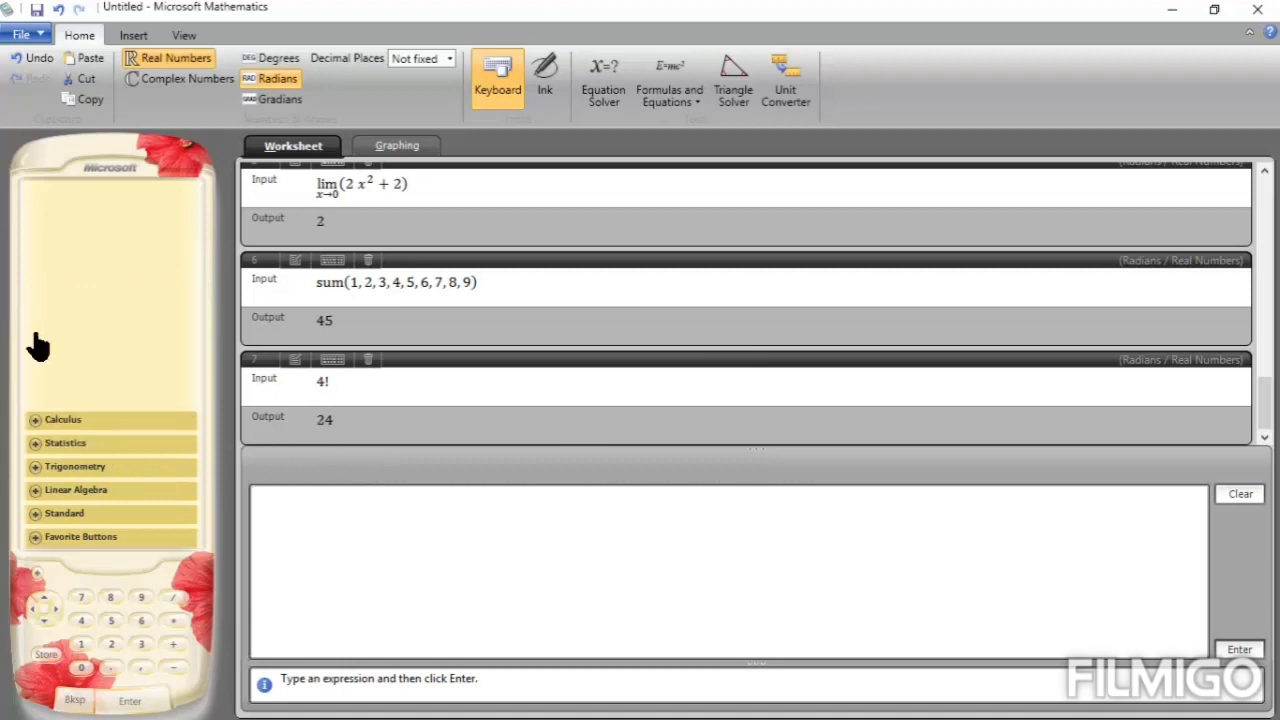
# Calculate sin(30) and tan(45) in the worksheet with the Trigonometry functions.
pyautogui.click(36, 470)
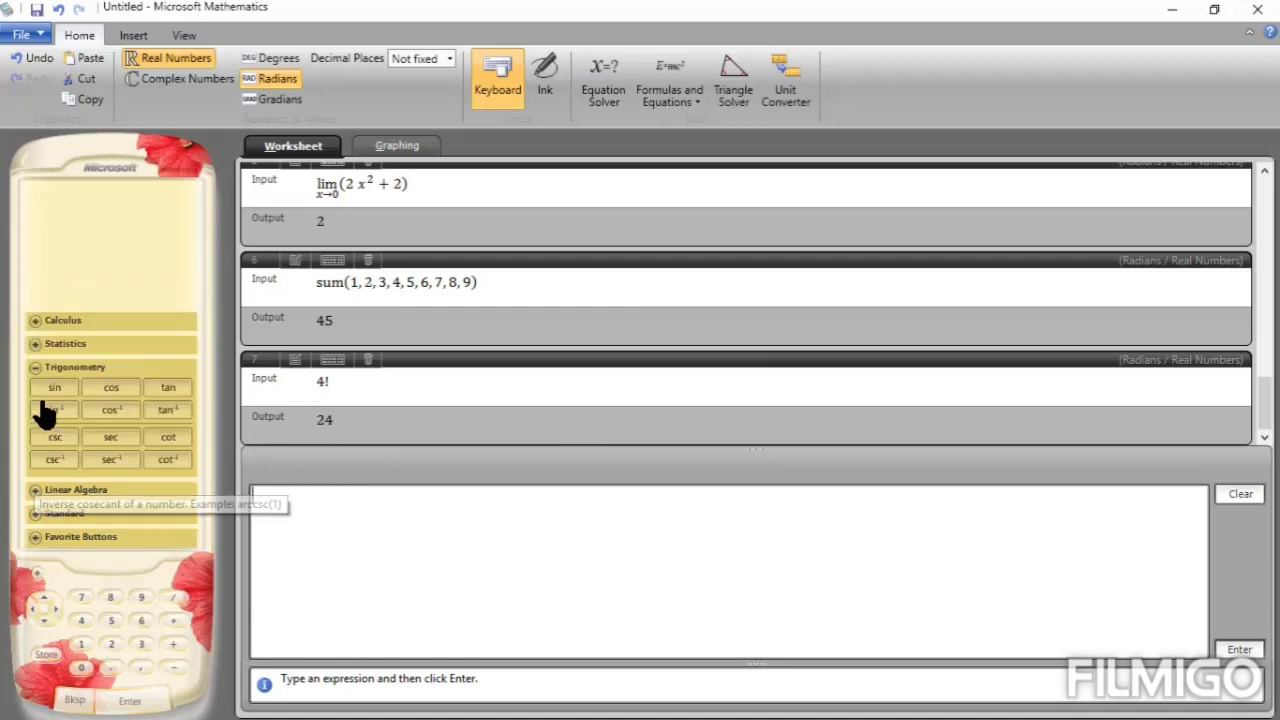
pyautogui.click(55, 392)
pyautogui.write('30')
pyautogui.press('Return')
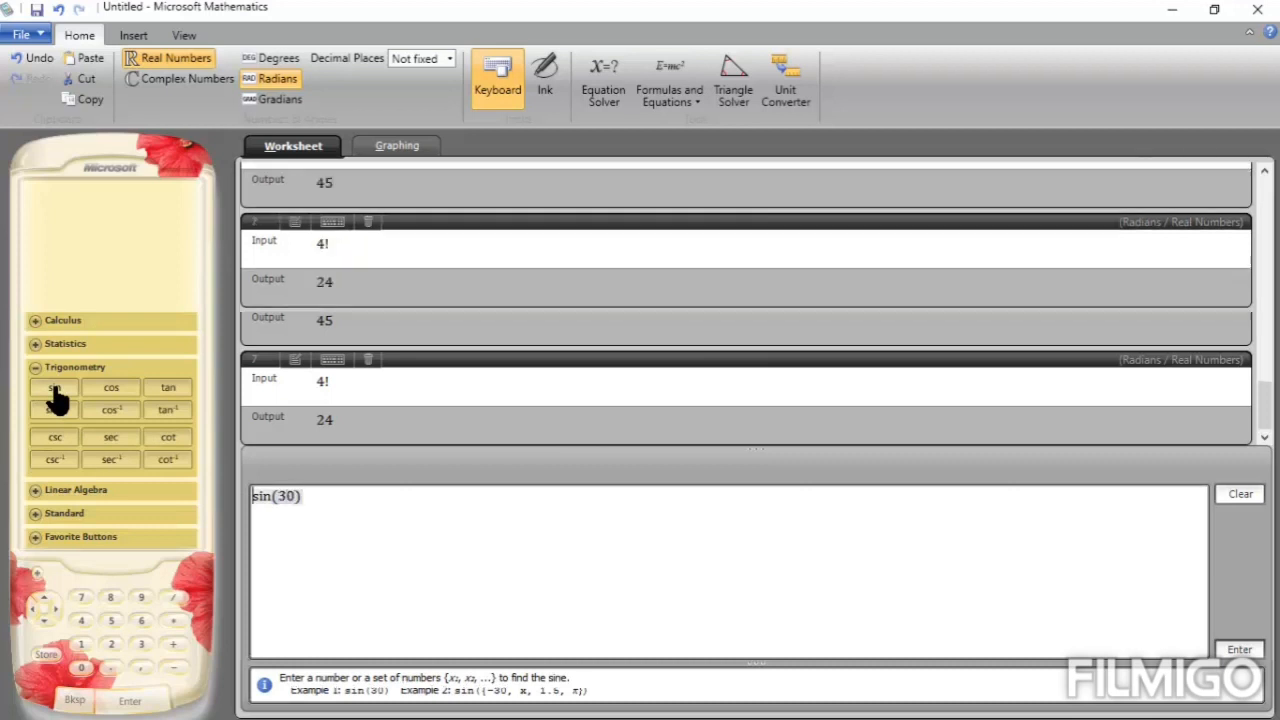
pyautogui.click(179, 389)
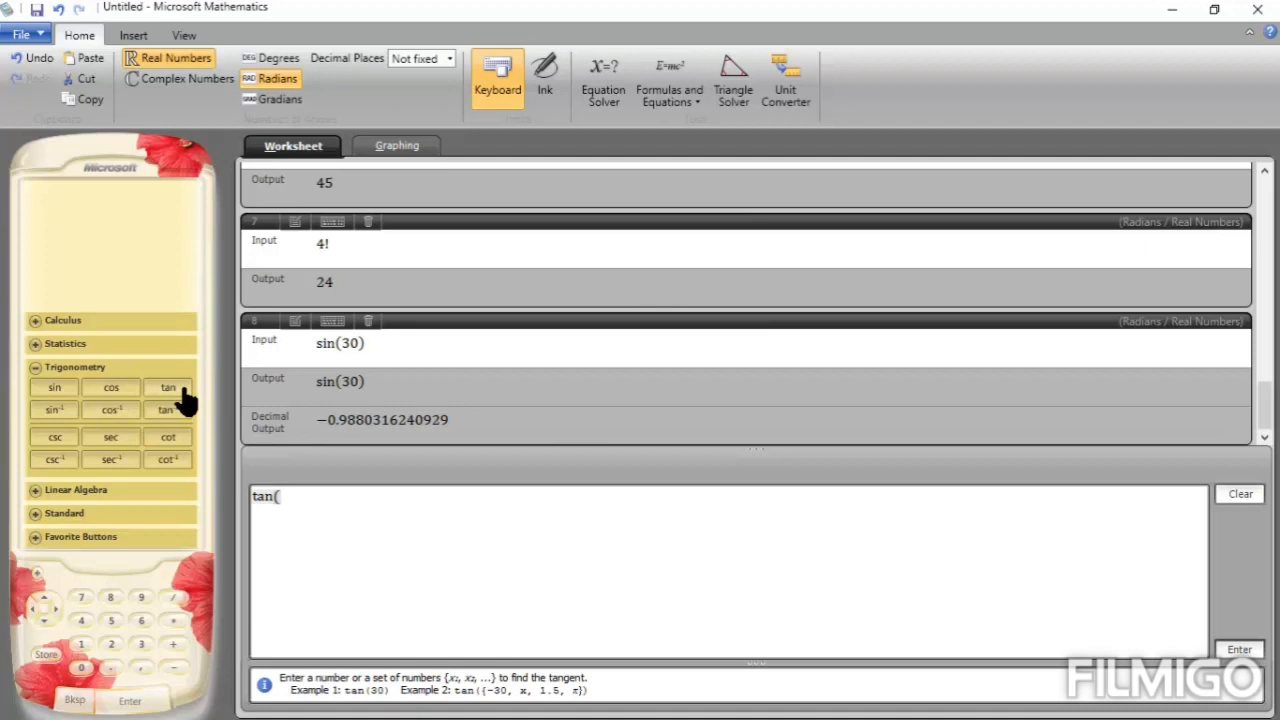
pyautogui.write('45')
pyautogui.press('Return')
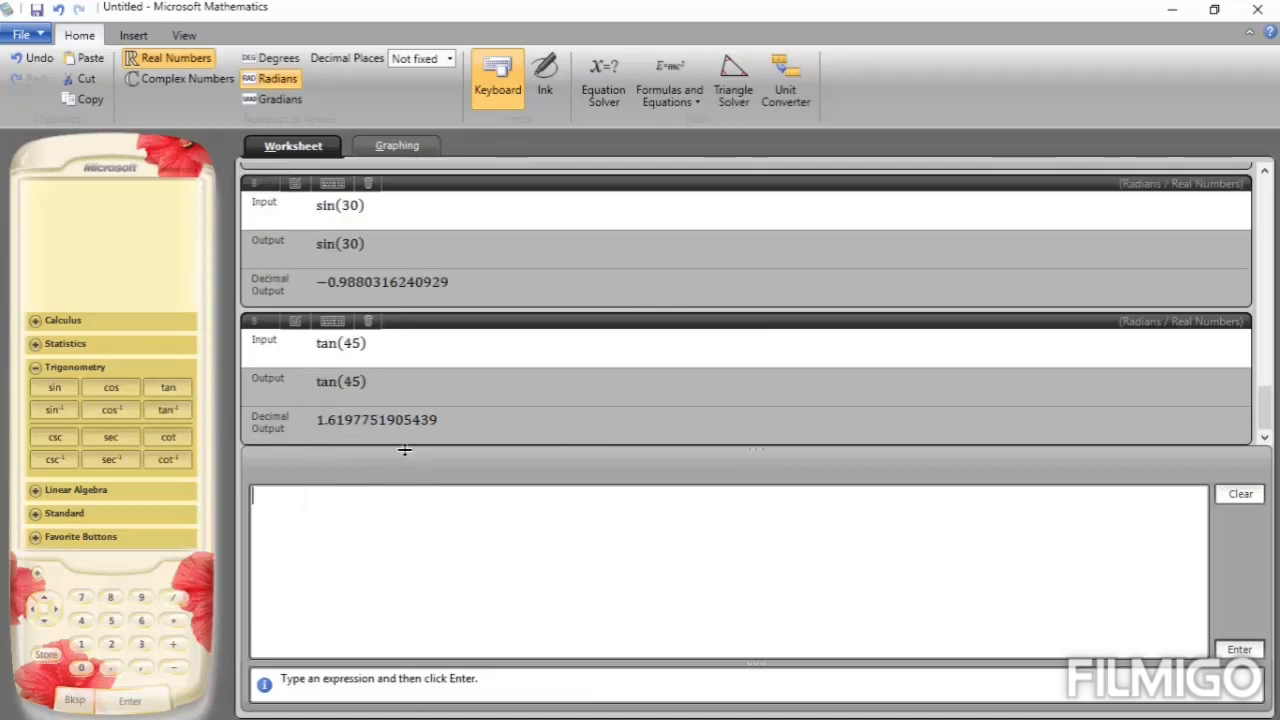
# Calculate the transpose of the matrix {{2,3},{4,5}} with the Linear Algebra transpose function.
pyautogui.click(35, 371)
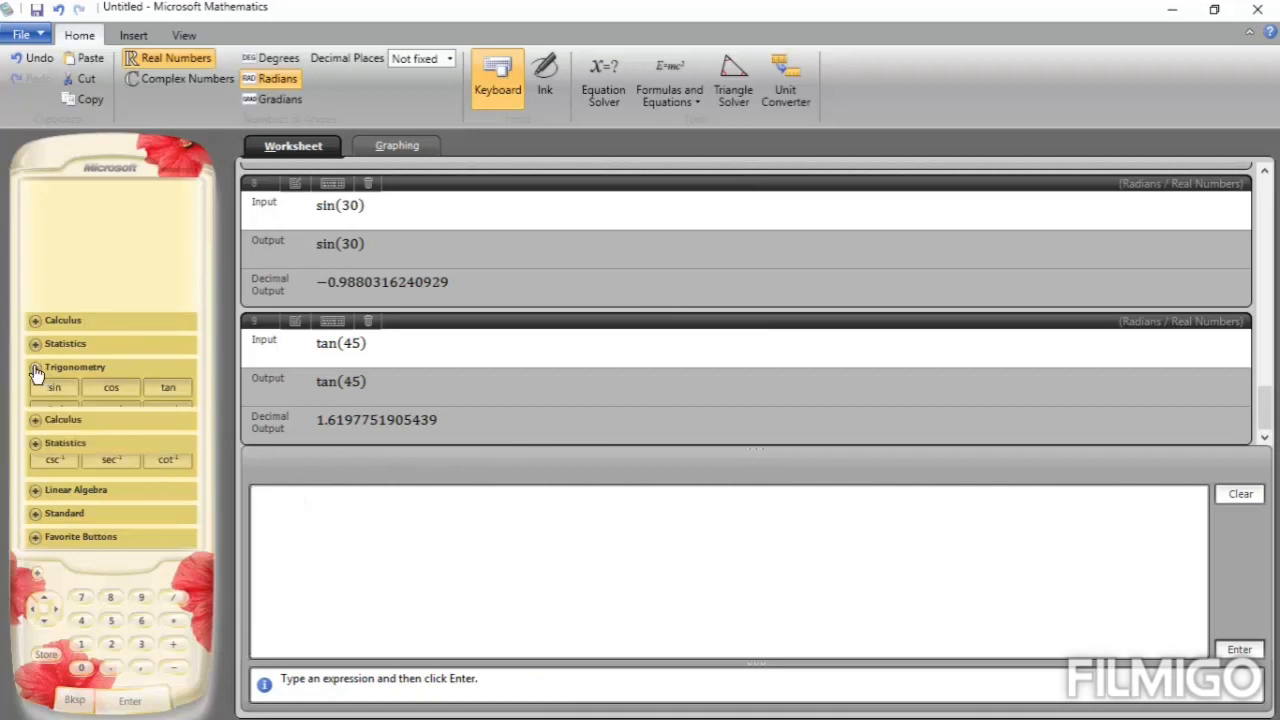
pyautogui.click(37, 492)
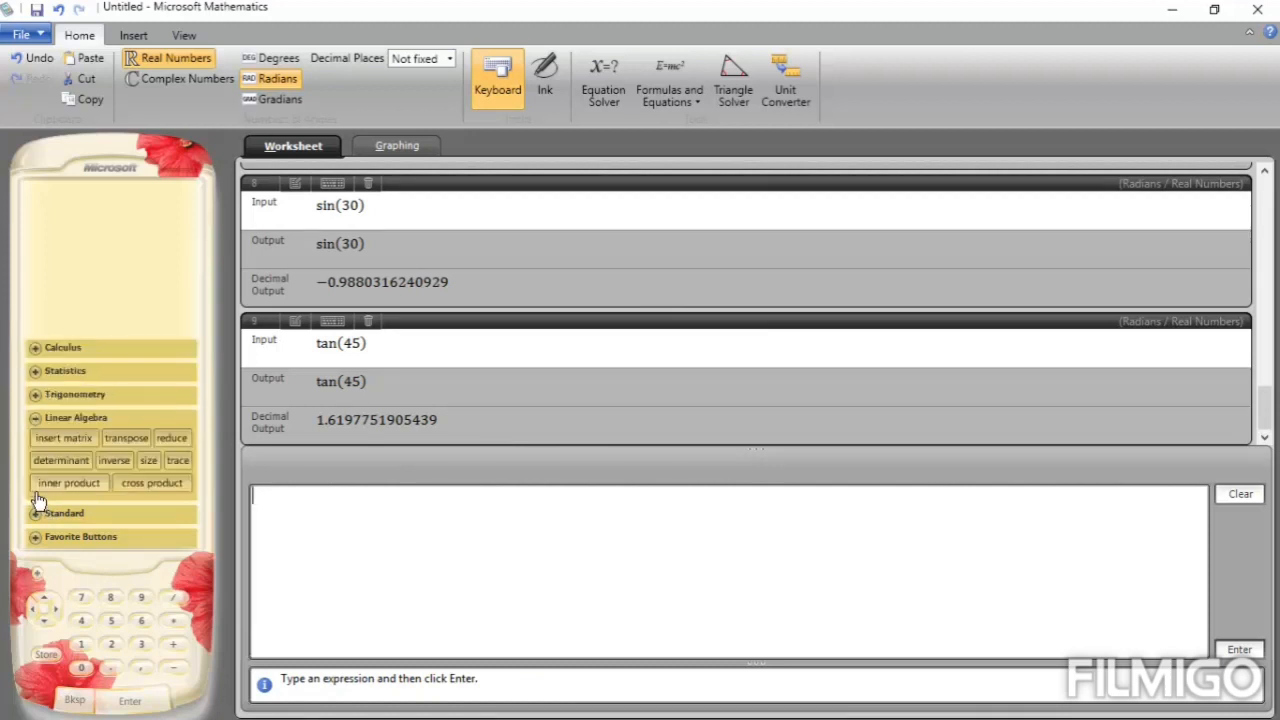
pyautogui.click(120, 452)
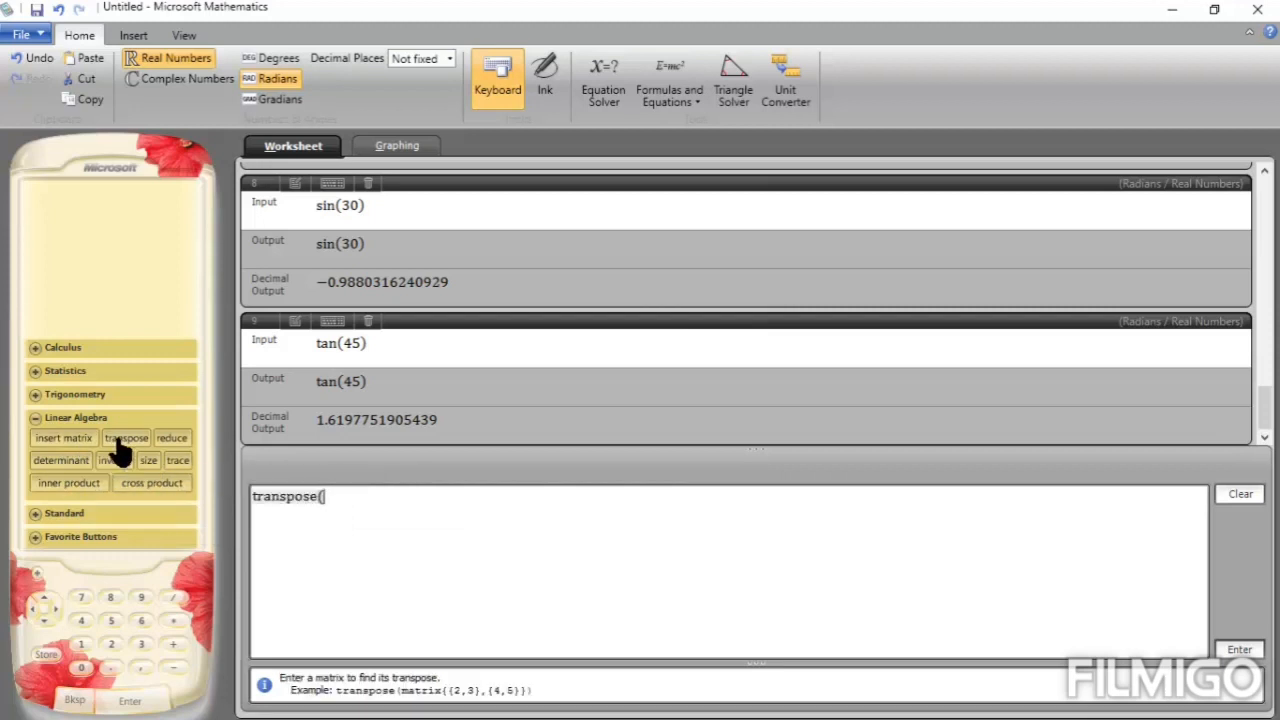
pyautogui.write('matrix')
pyautogui.write('{2,3')
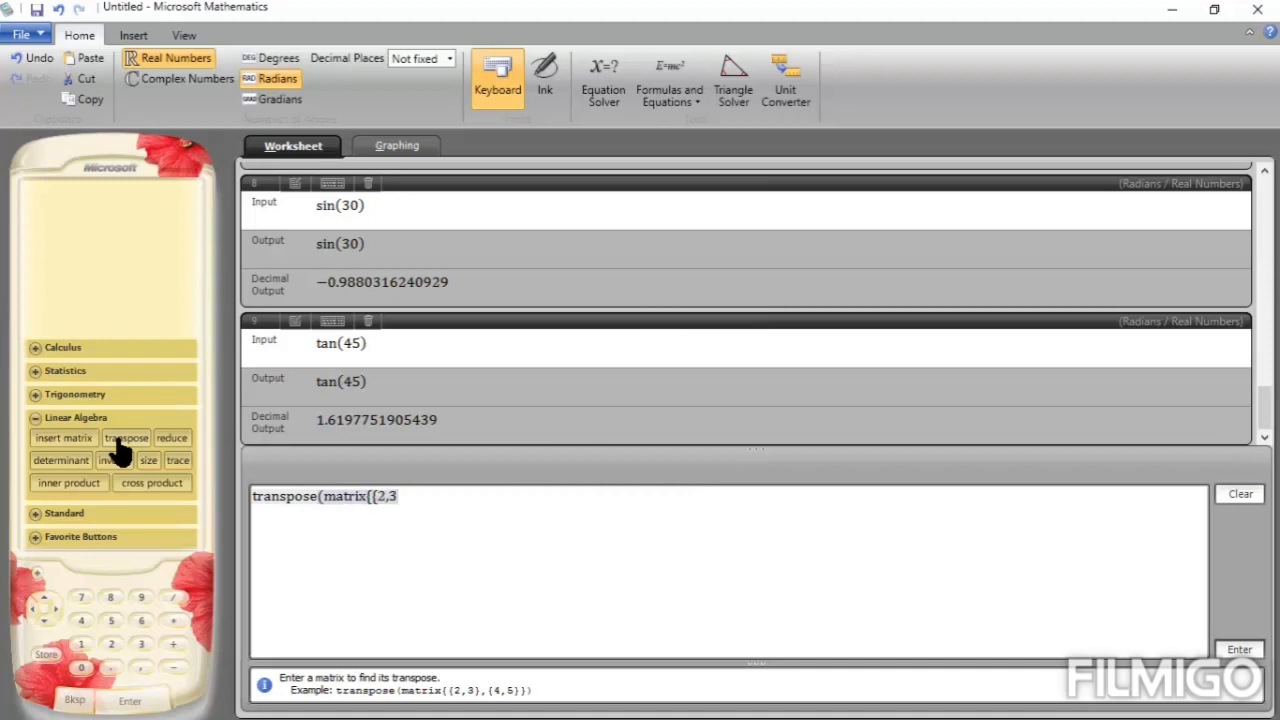
pyautogui.write('{2,3},')
pyautogui.write('{4,5}}')
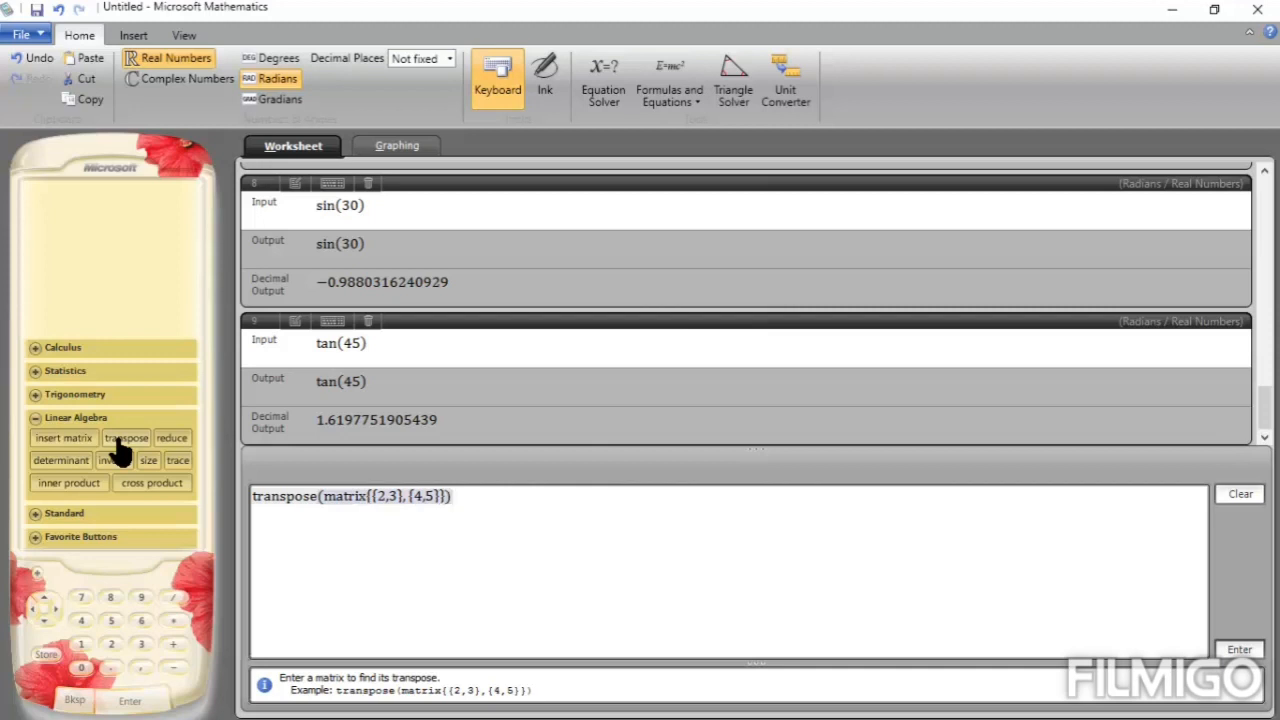
pyautogui.press('Return')
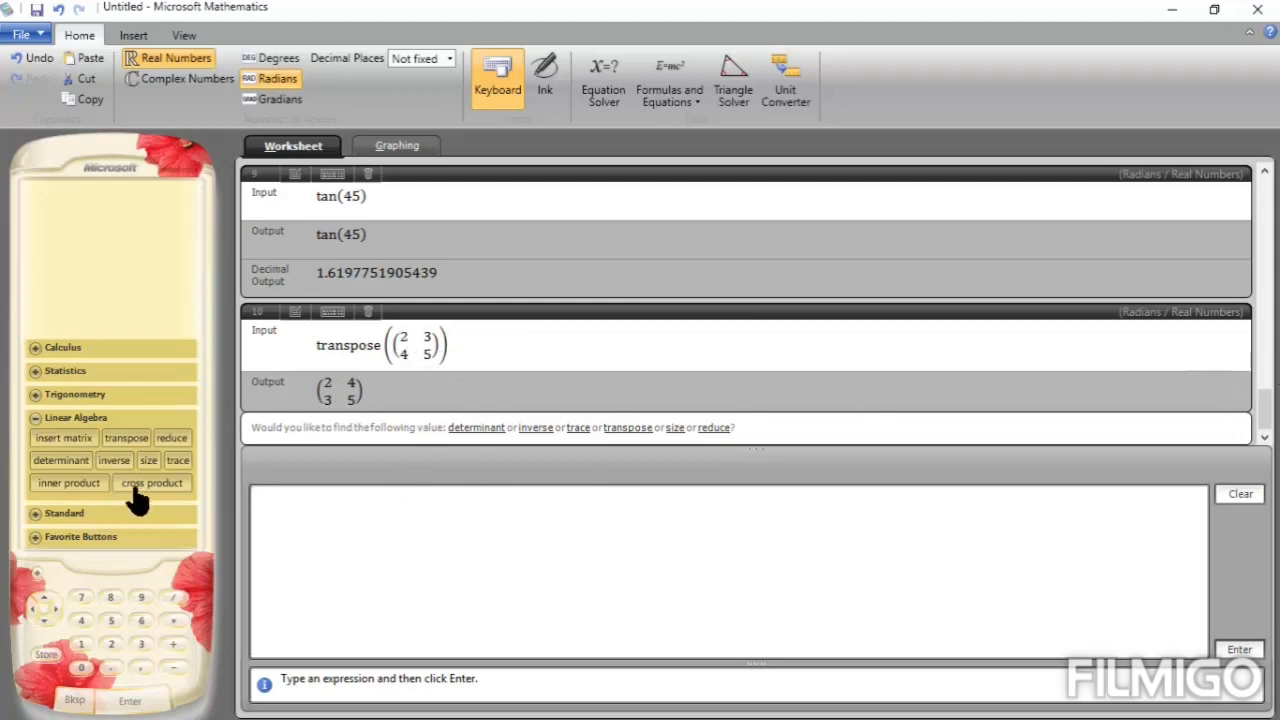
# Evaluate the constants e and π as separate worksheet entries using the Standard functions.
pyautogui.click(35, 418)
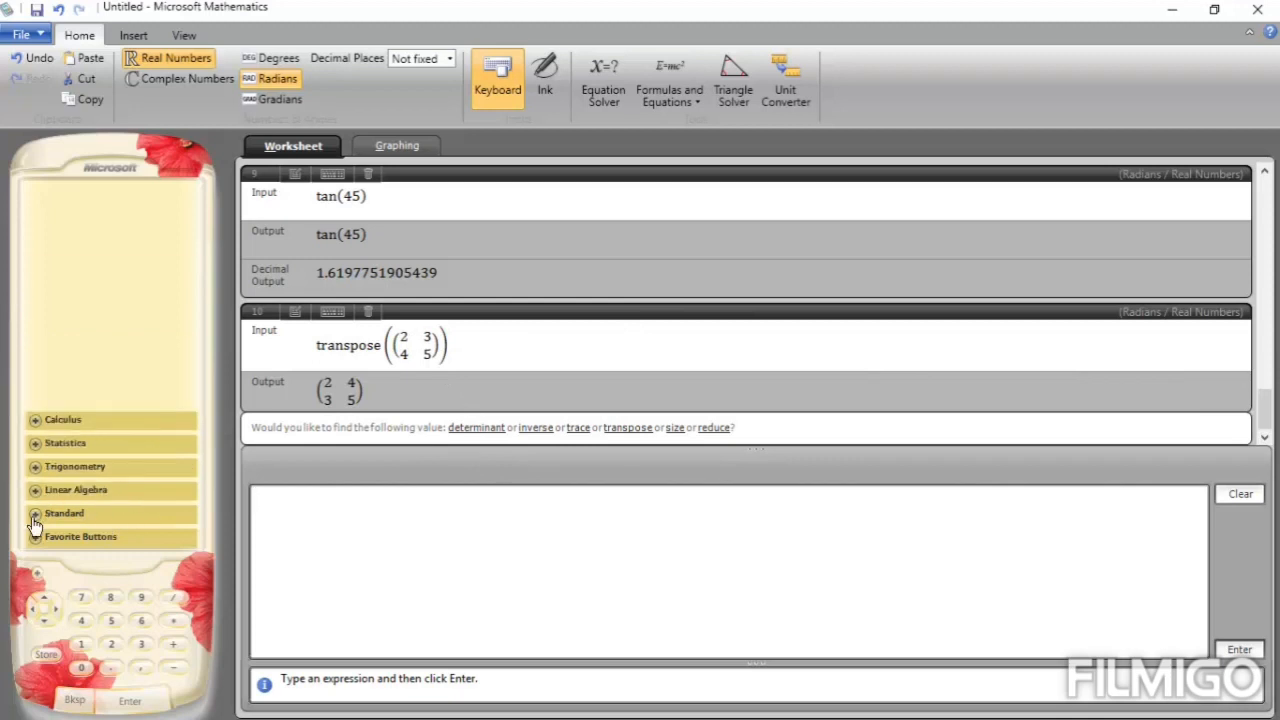
pyautogui.click(35, 518)
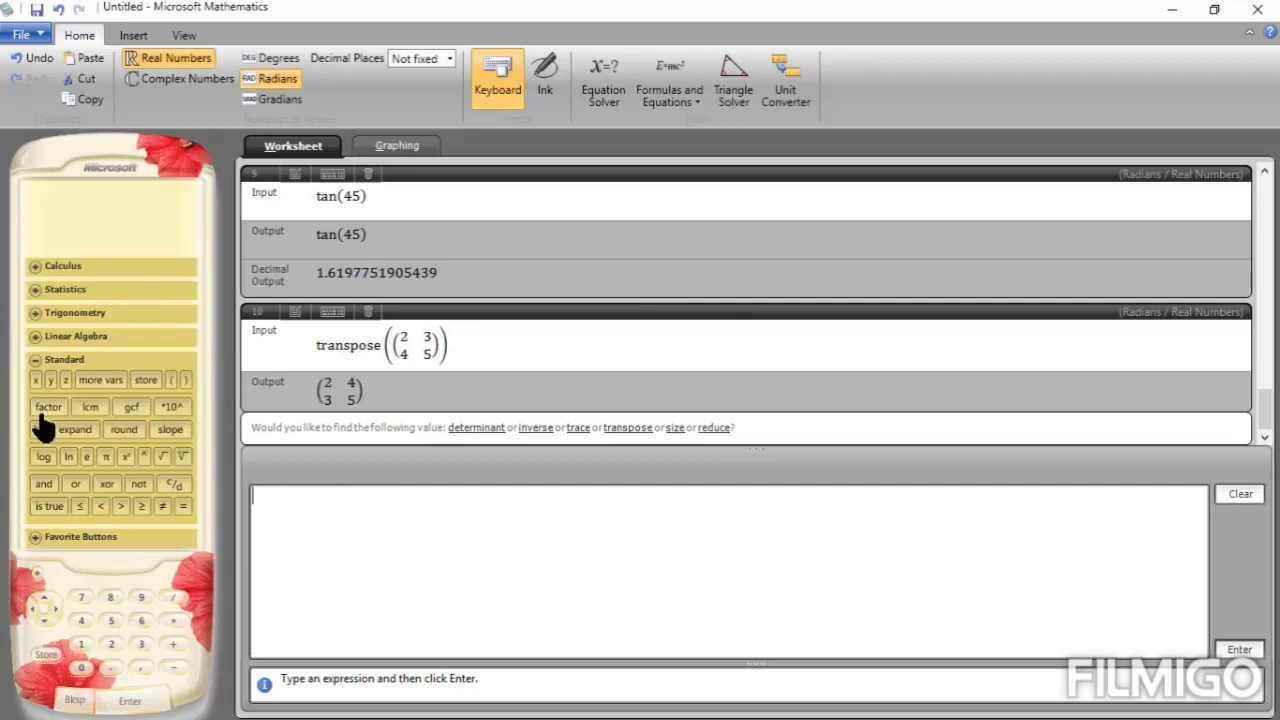
pyautogui.click(86, 457)
pyautogui.press('Return')
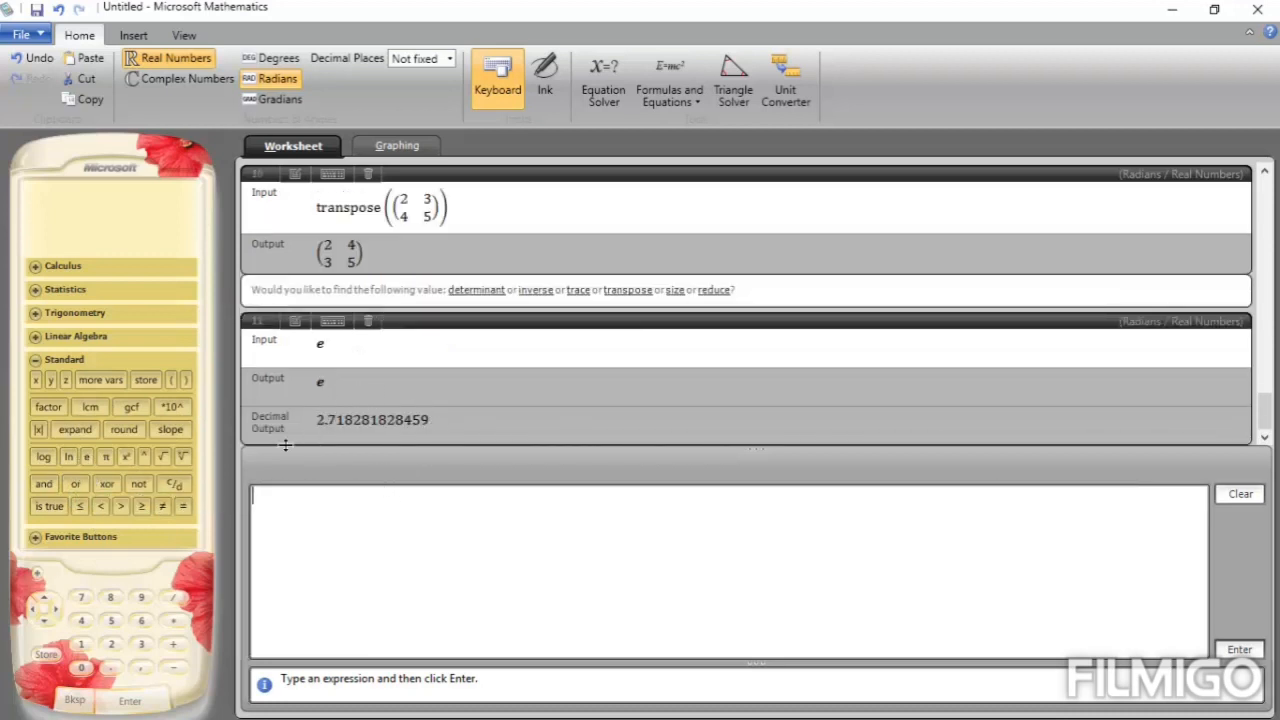
pyautogui.click(106, 456)
pyautogui.press('Return')
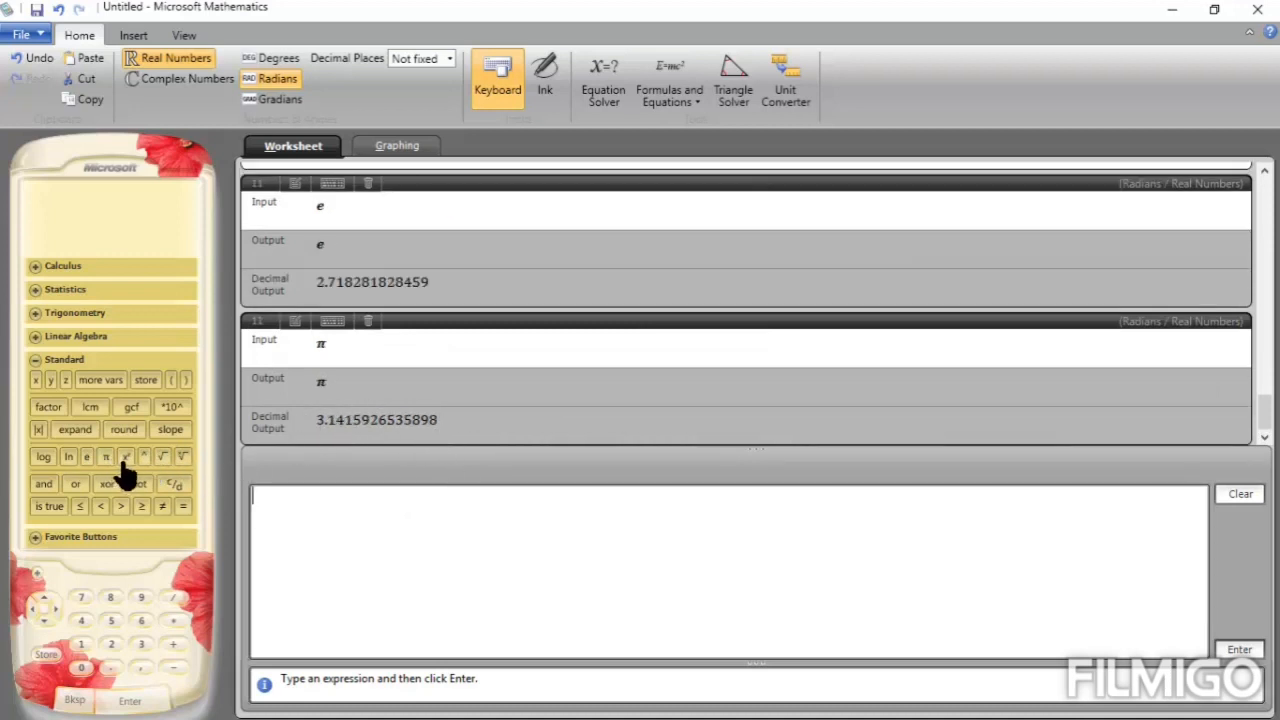
# Calculate the cube root of 64 in the worksheet with the Standard root function.
pyautogui.click(183, 459)
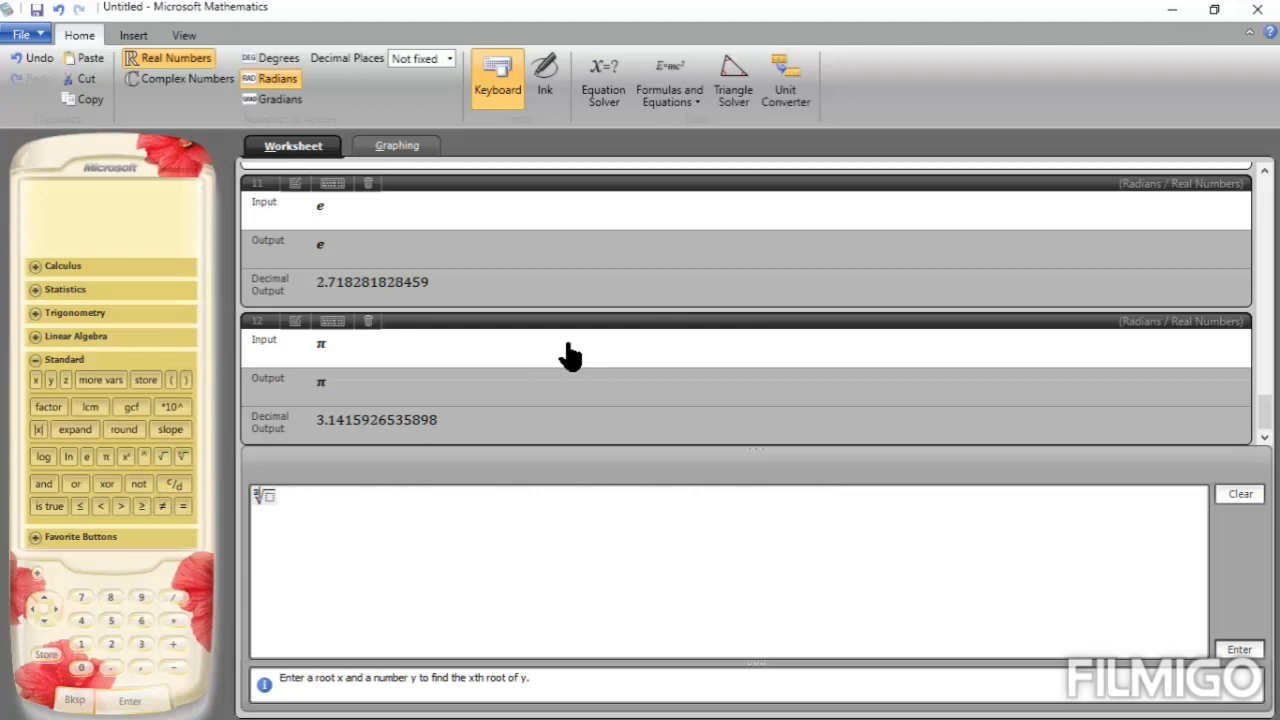
pyautogui.write('64')
pyautogui.press('Return')
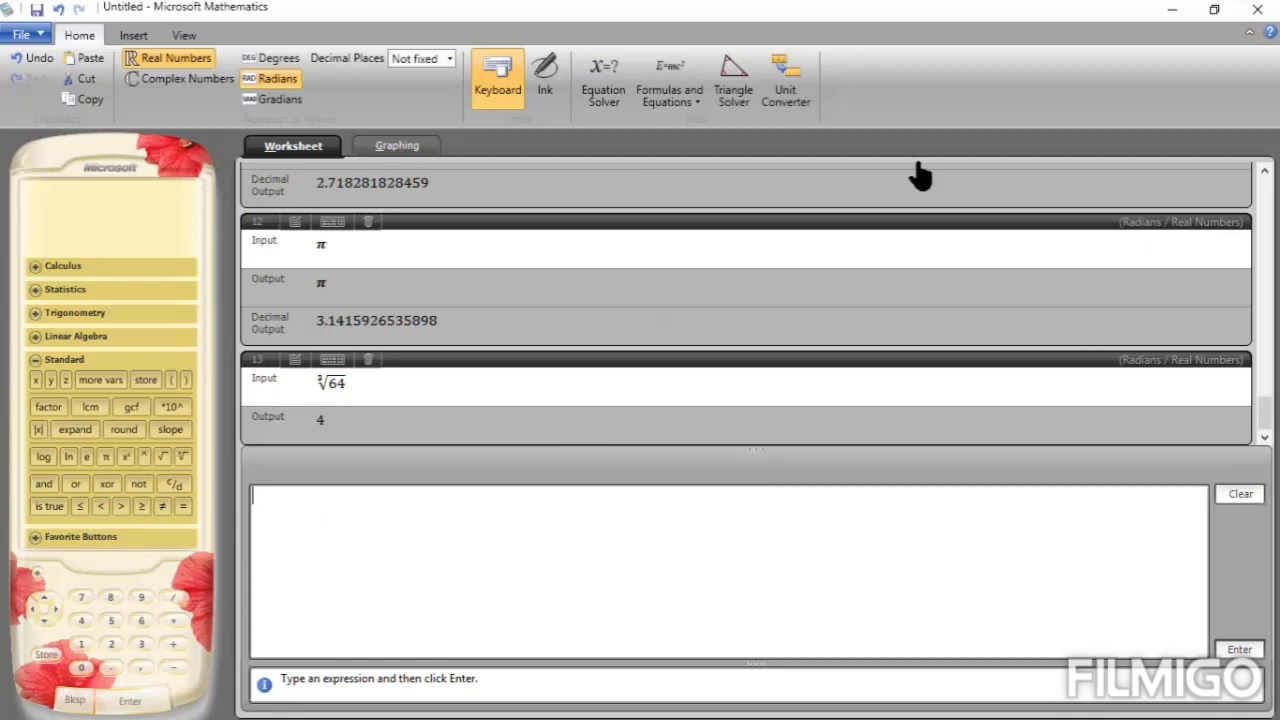
# Plot the equations y = x + 2 and y = 3x + 9 together on a 2D Cartesian graph.
pyautogui.click(388, 152)
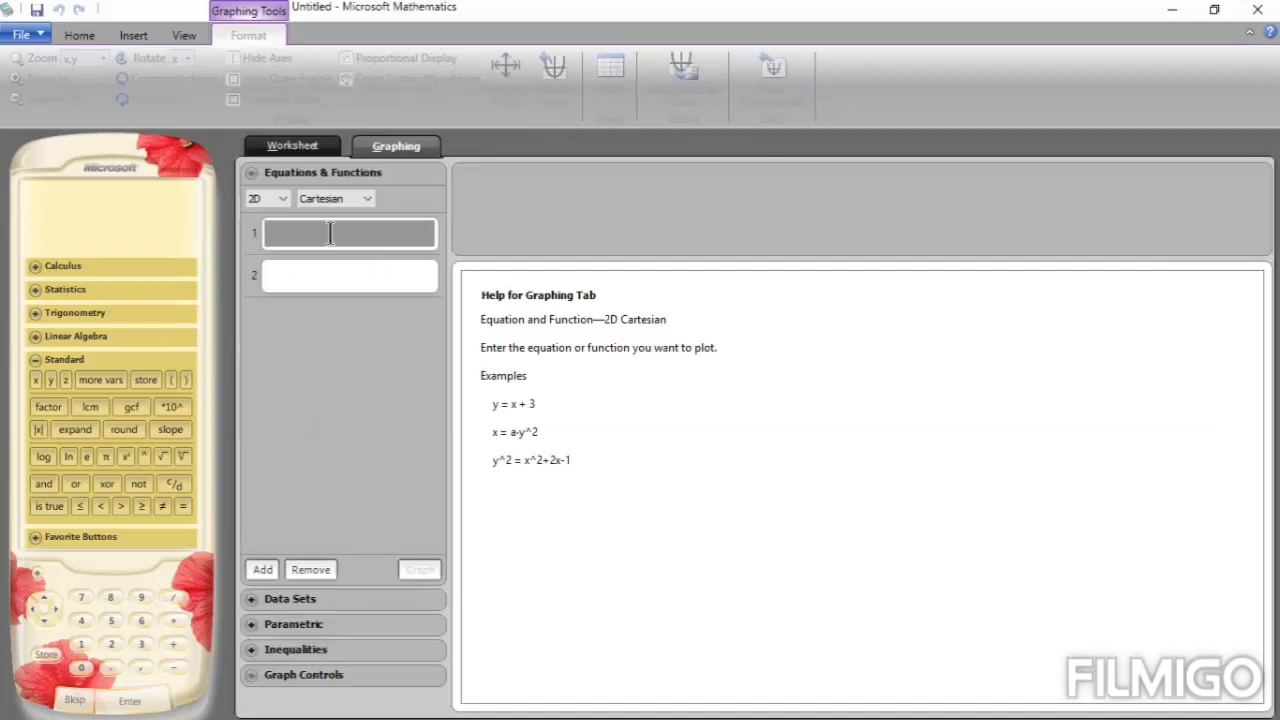
pyautogui.click(330, 233)
pyautogui.write('y = x + 2')
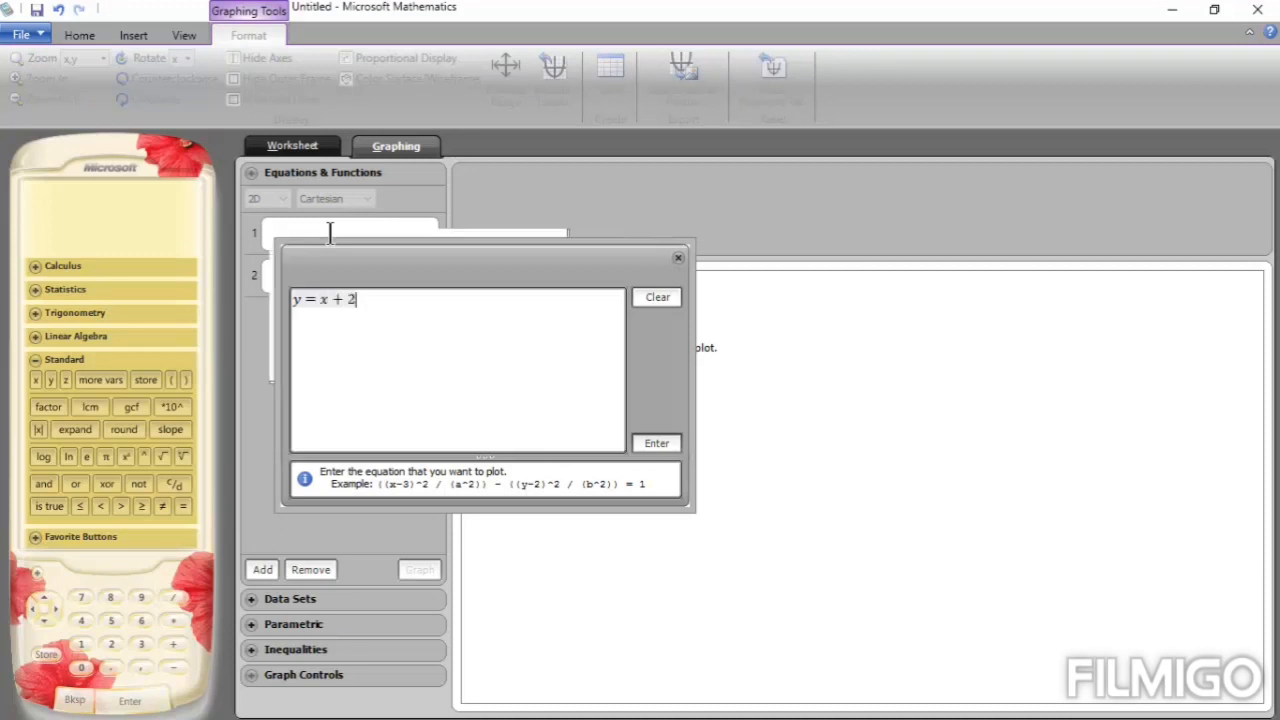
pyautogui.press('Return')
pyautogui.click(292, 276)
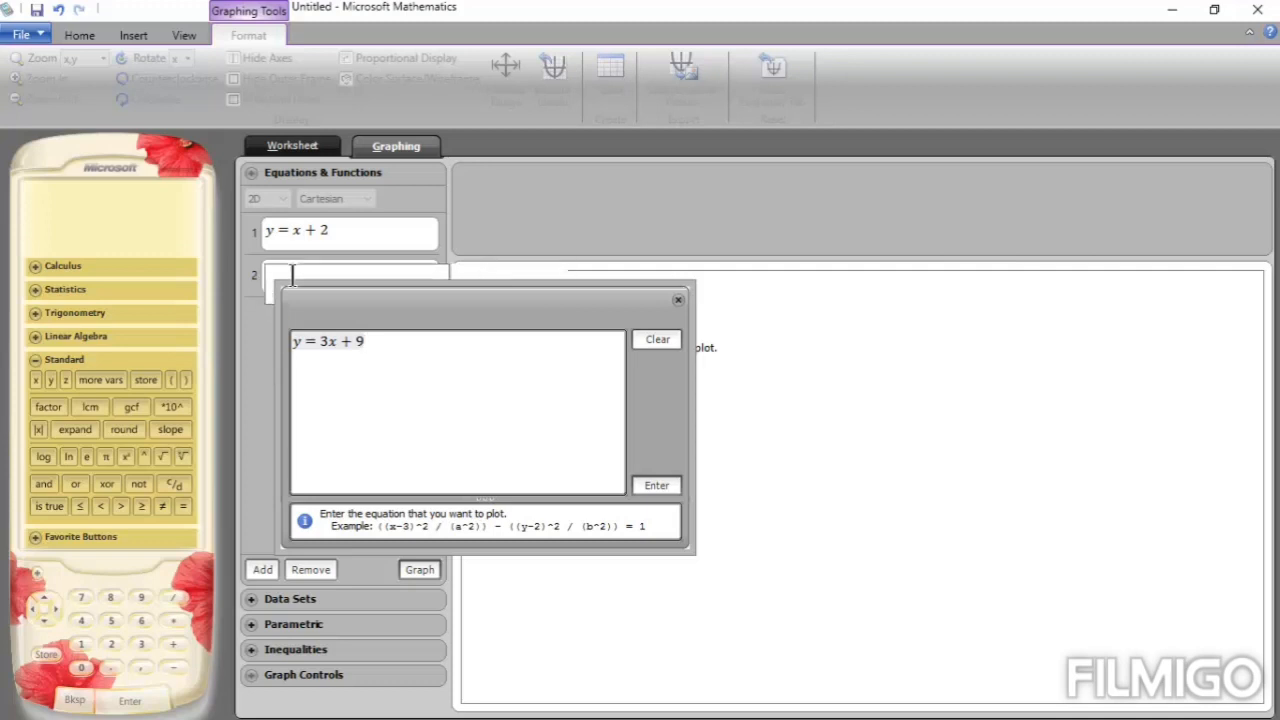
pyautogui.press('Return')
pyautogui.click(421, 570)
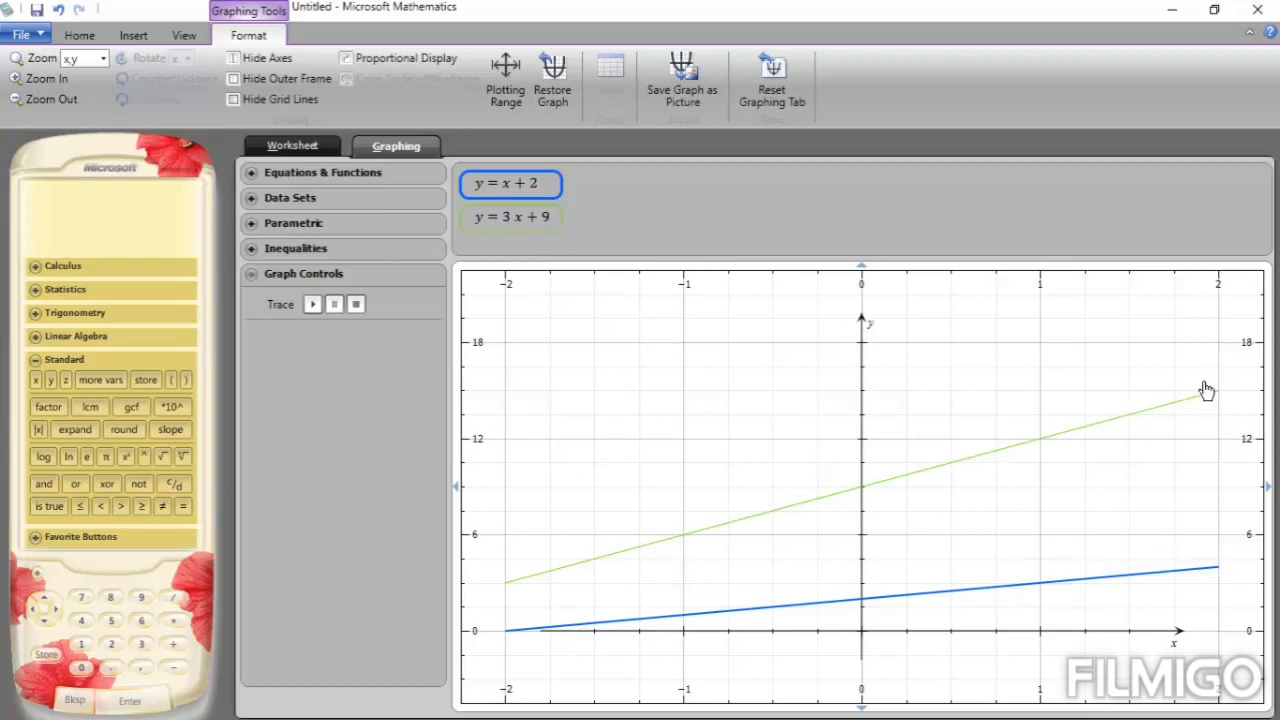
# Turn on proportional display for the graph and run the trace on each of the two lines.
pyautogui.click(395, 58)
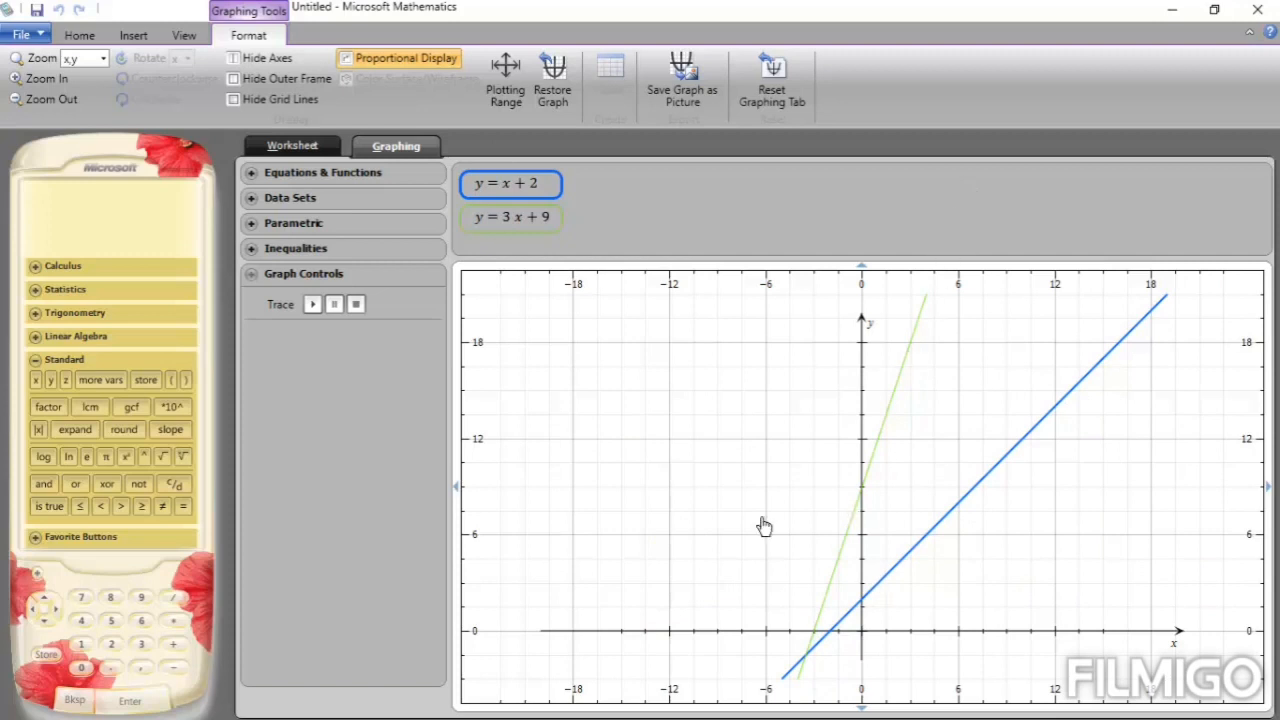
pyautogui.click(312, 304)
pyautogui.click(500, 224)
pyautogui.click(311, 305)
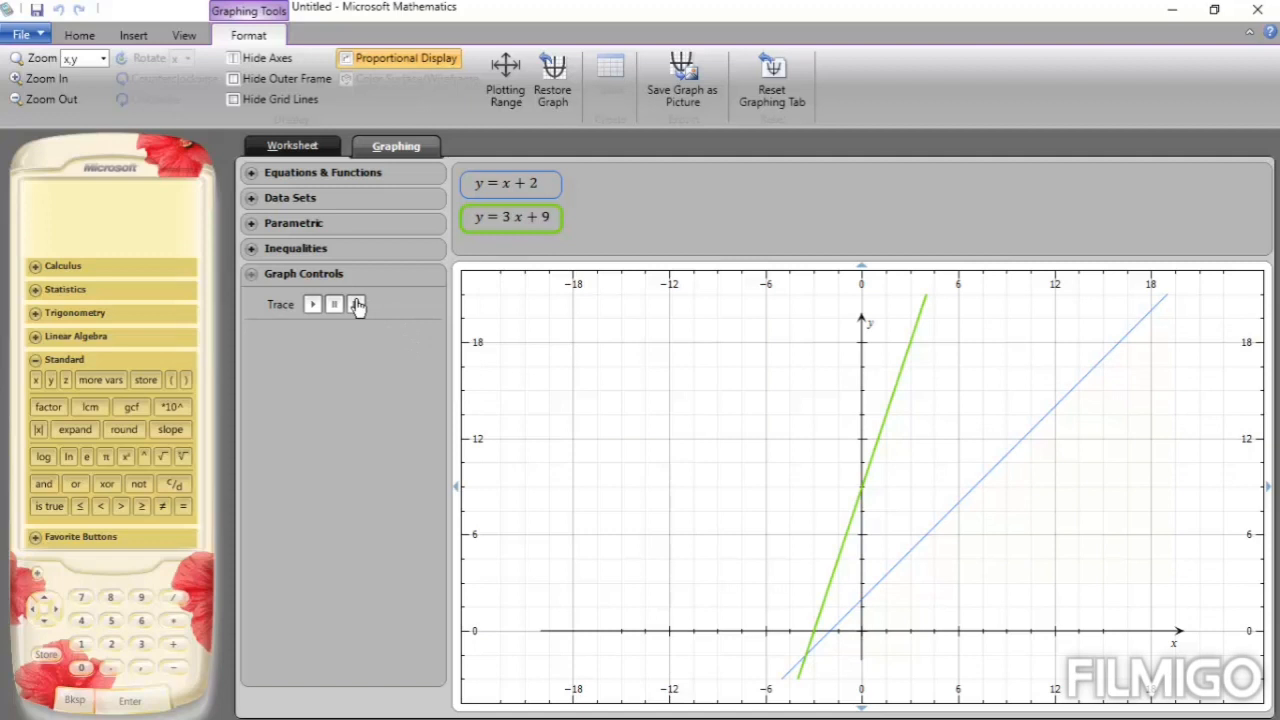
# Try to calculate a triangle in the Triangle Solver with side a 3, side b 4 and angle A 45.
pyautogui.click(80, 40)
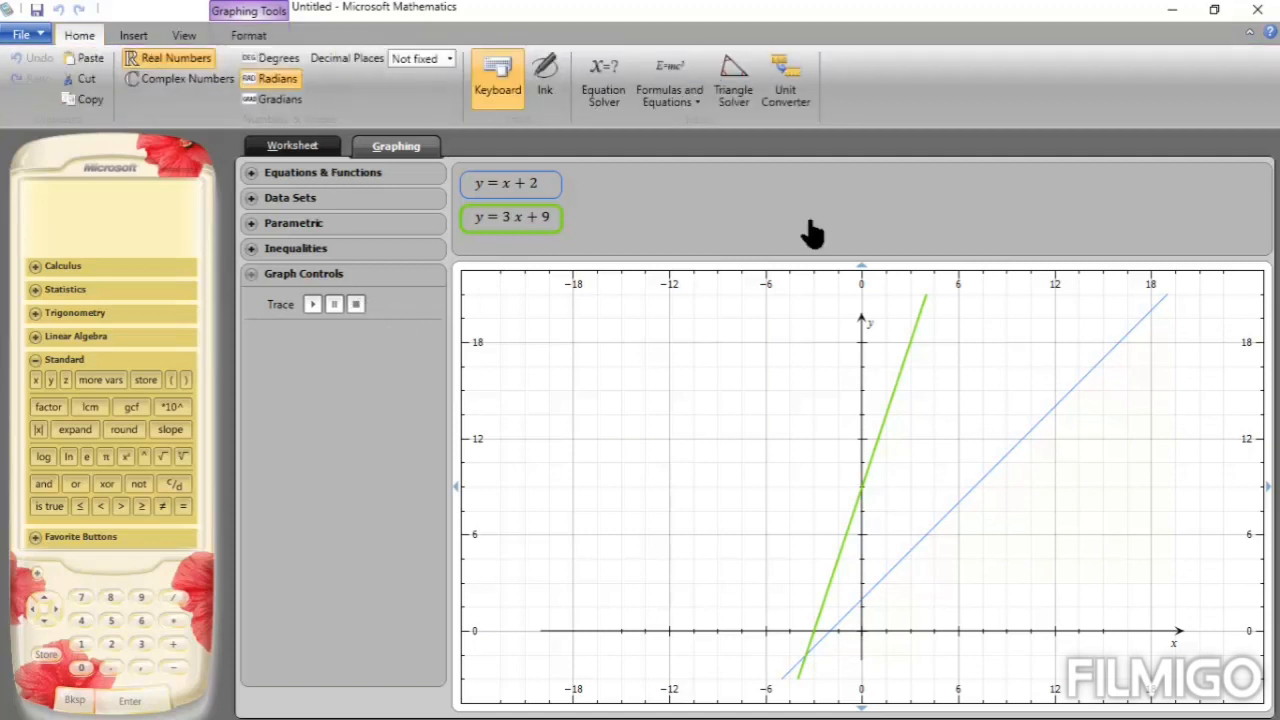
pyautogui.click(739, 98)
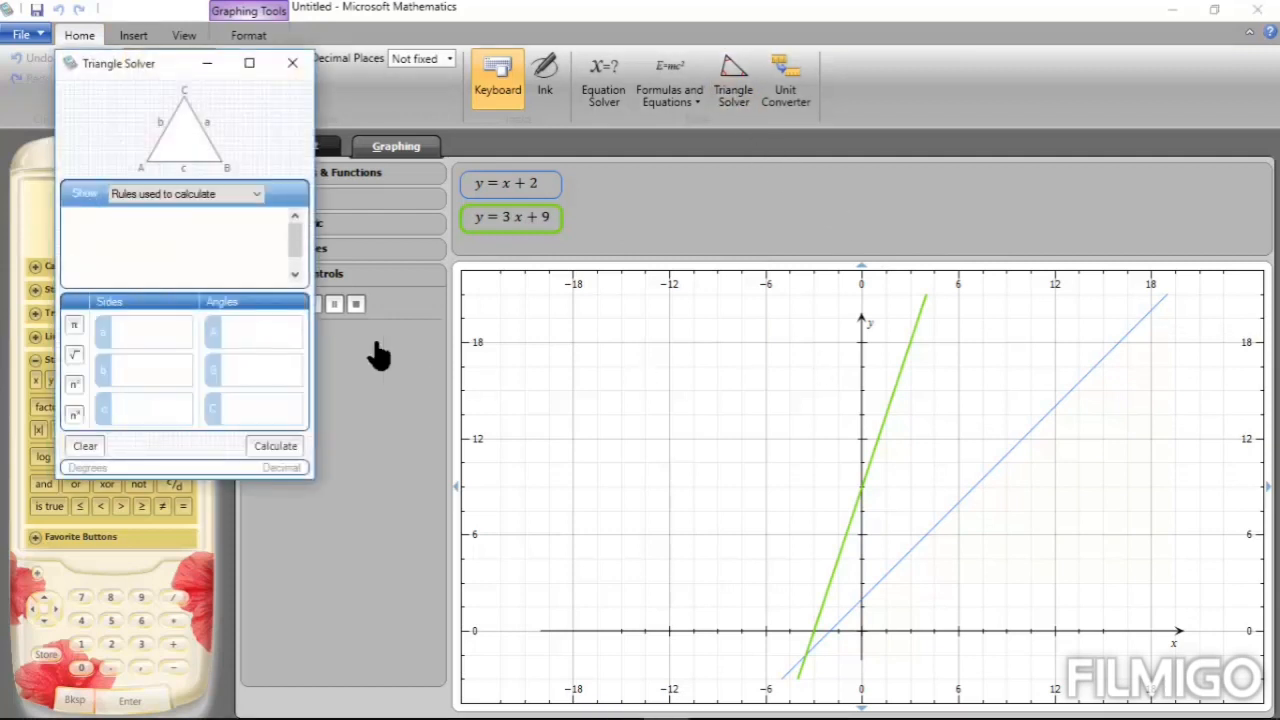
pyautogui.click(126, 332)
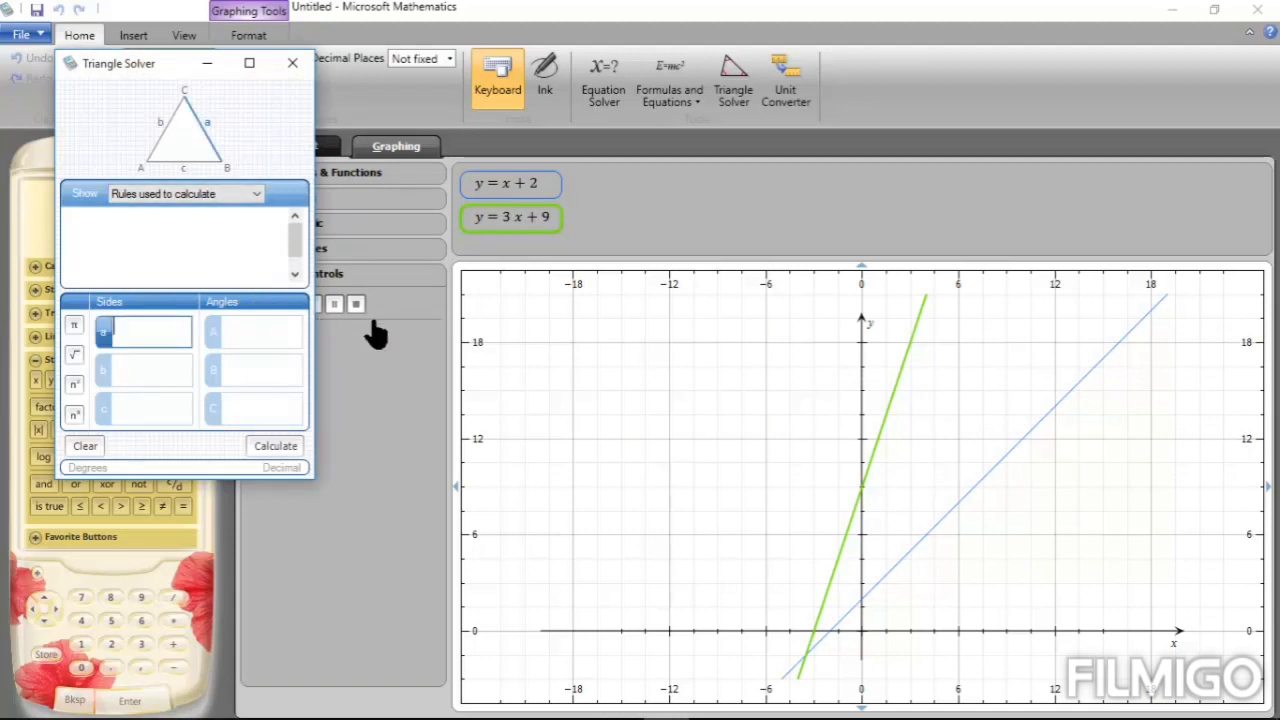
pyautogui.write('3')
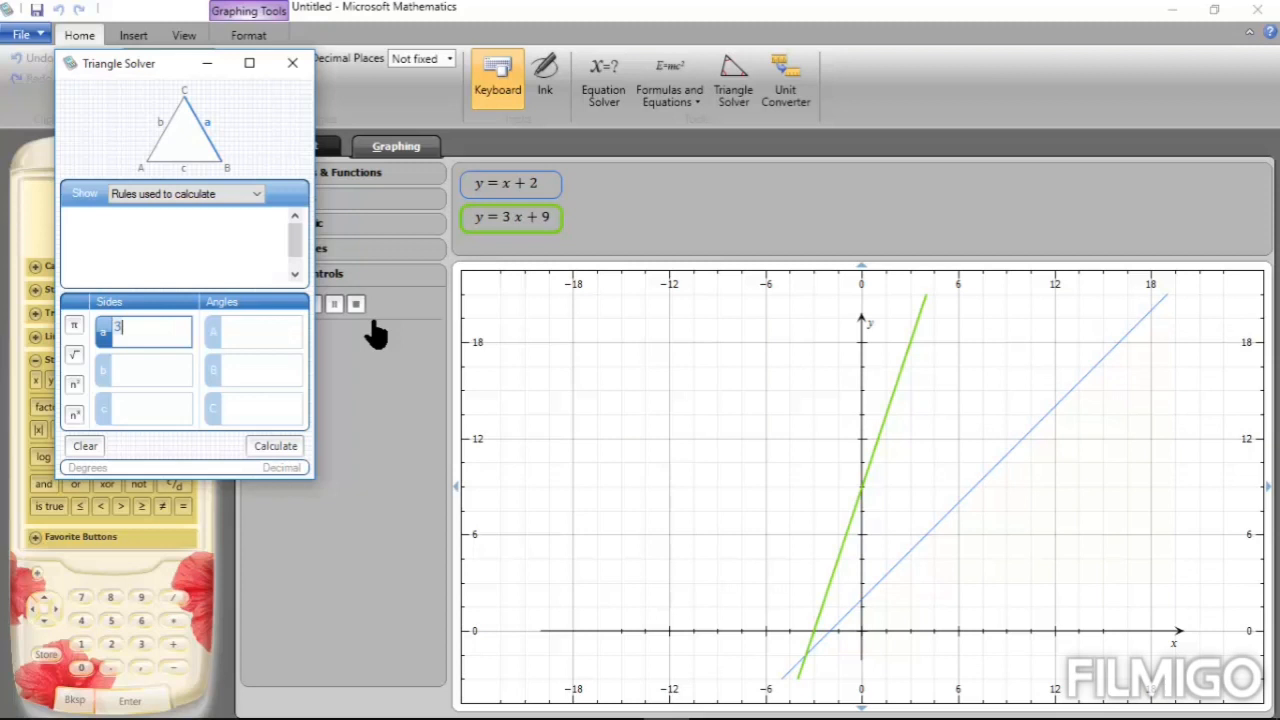
pyautogui.click(252, 338)
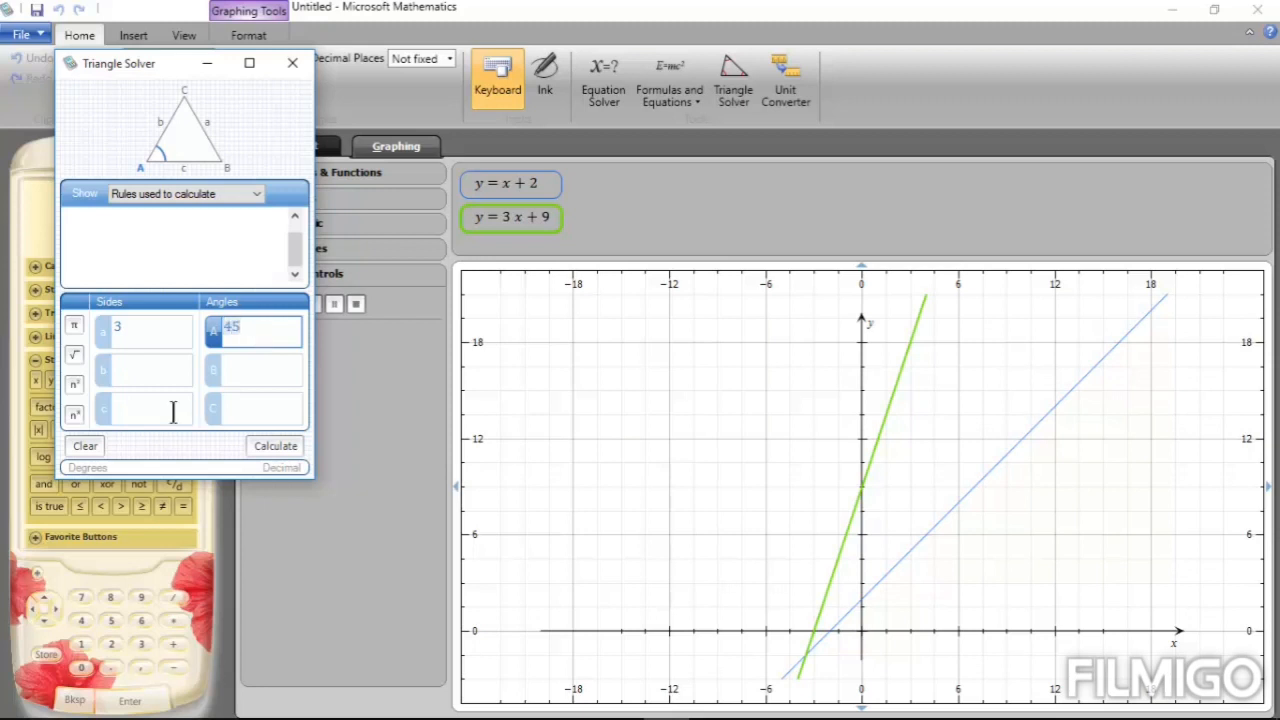
pyautogui.click(130, 373)
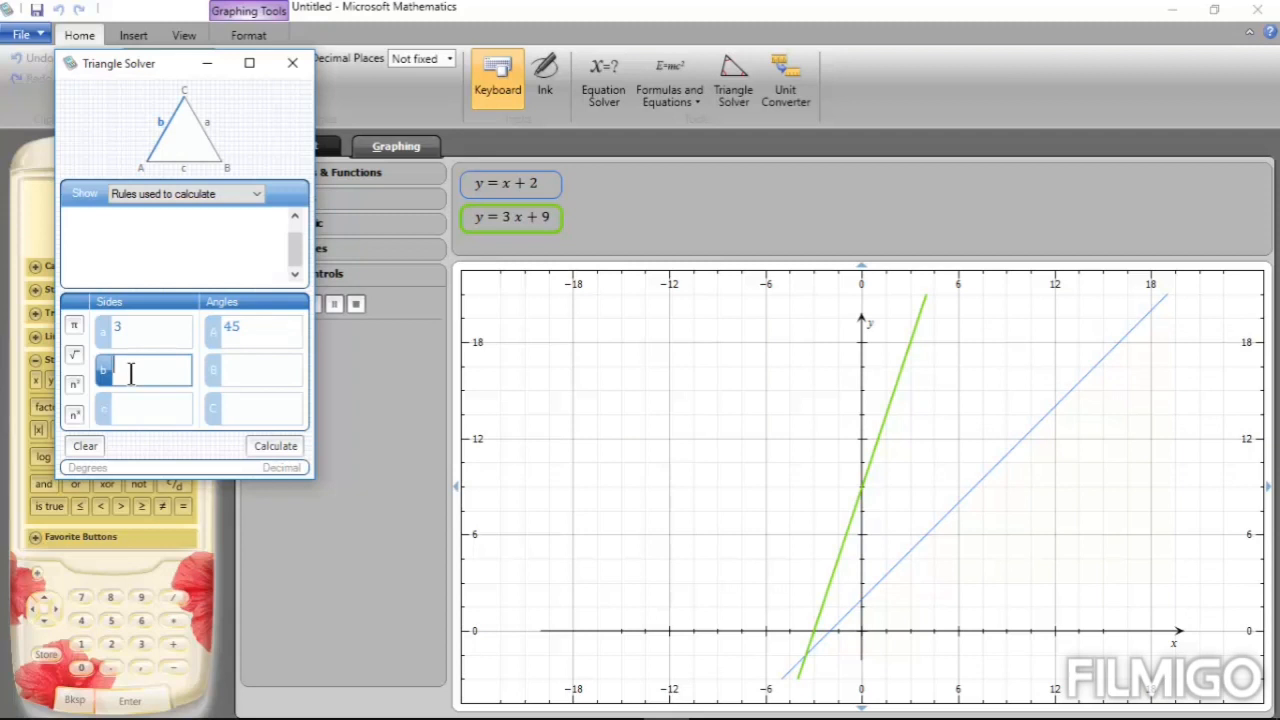
pyautogui.write('4')
pyautogui.click(262, 447)
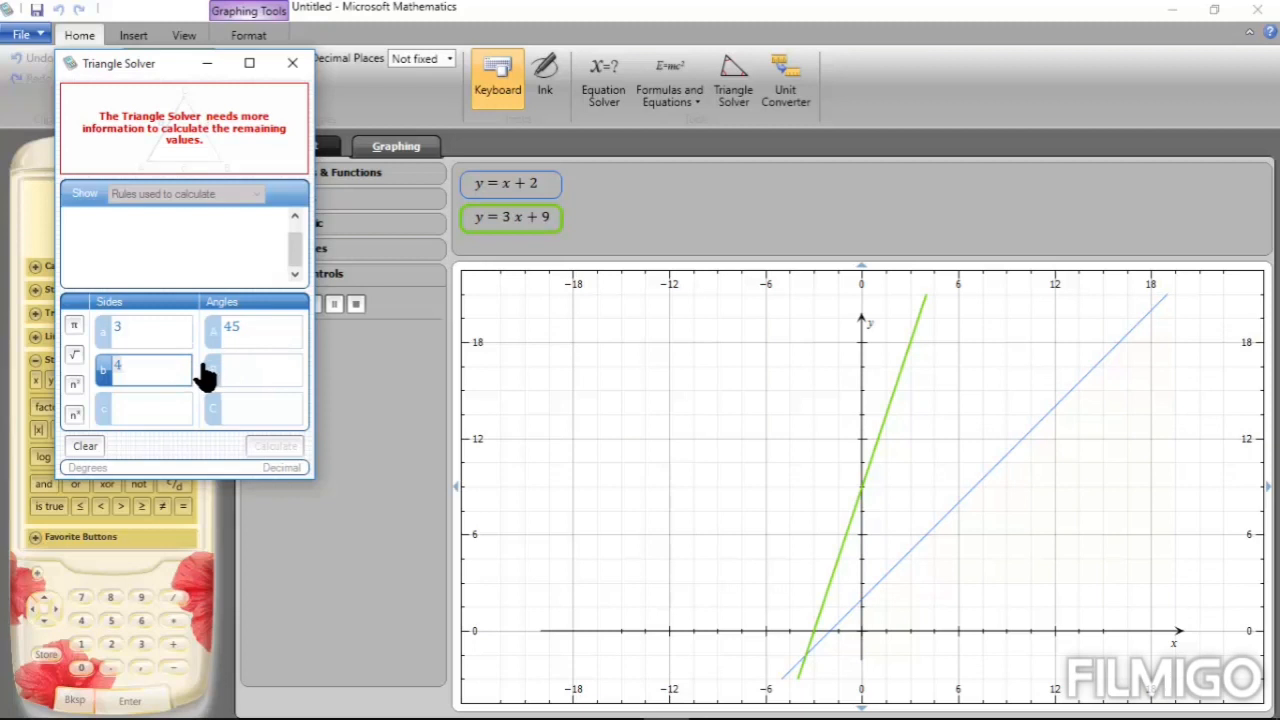
# Set the triangle's side c to 5 and try to calculate it again.
pyautogui.click(140, 405)
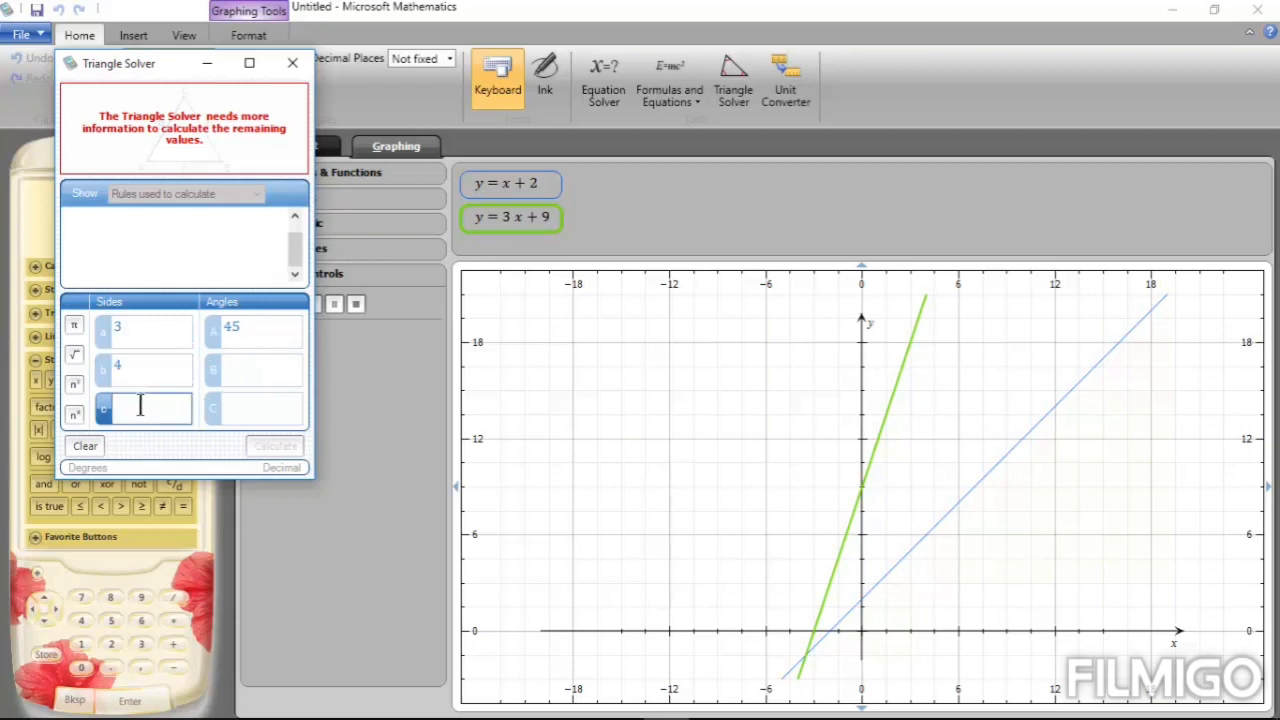
pyautogui.write('5')
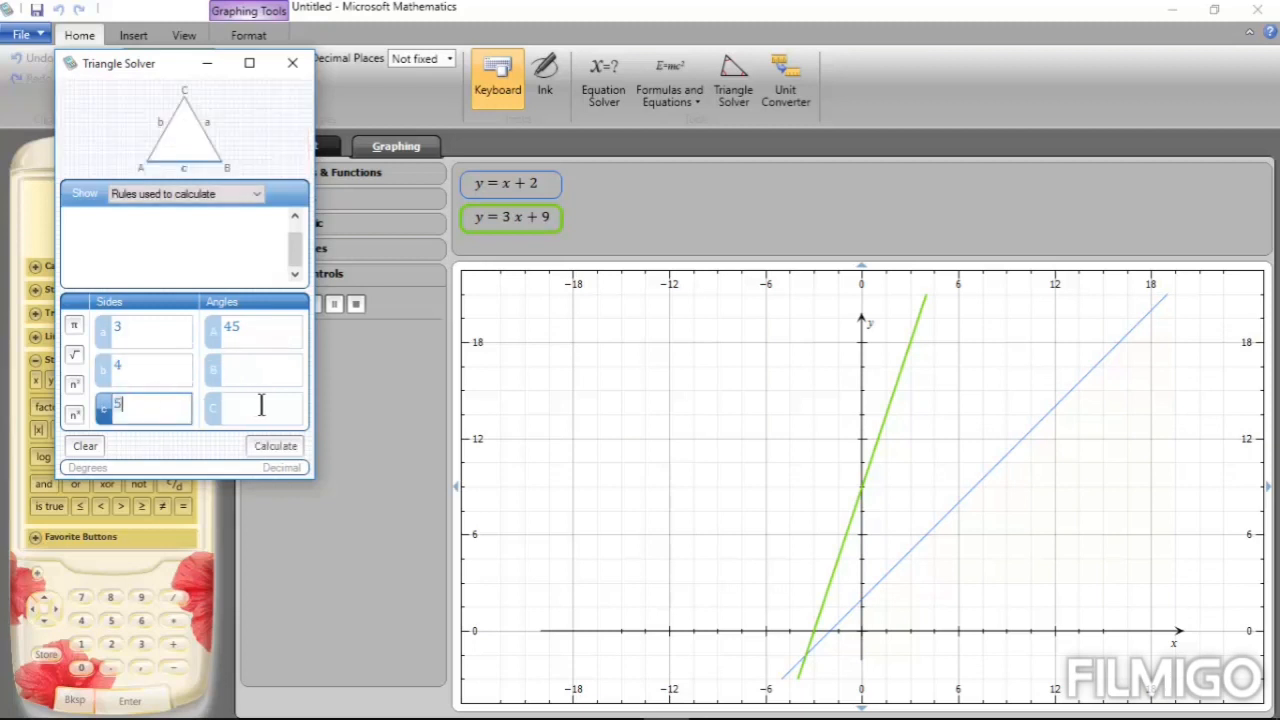
pyautogui.click(276, 446)
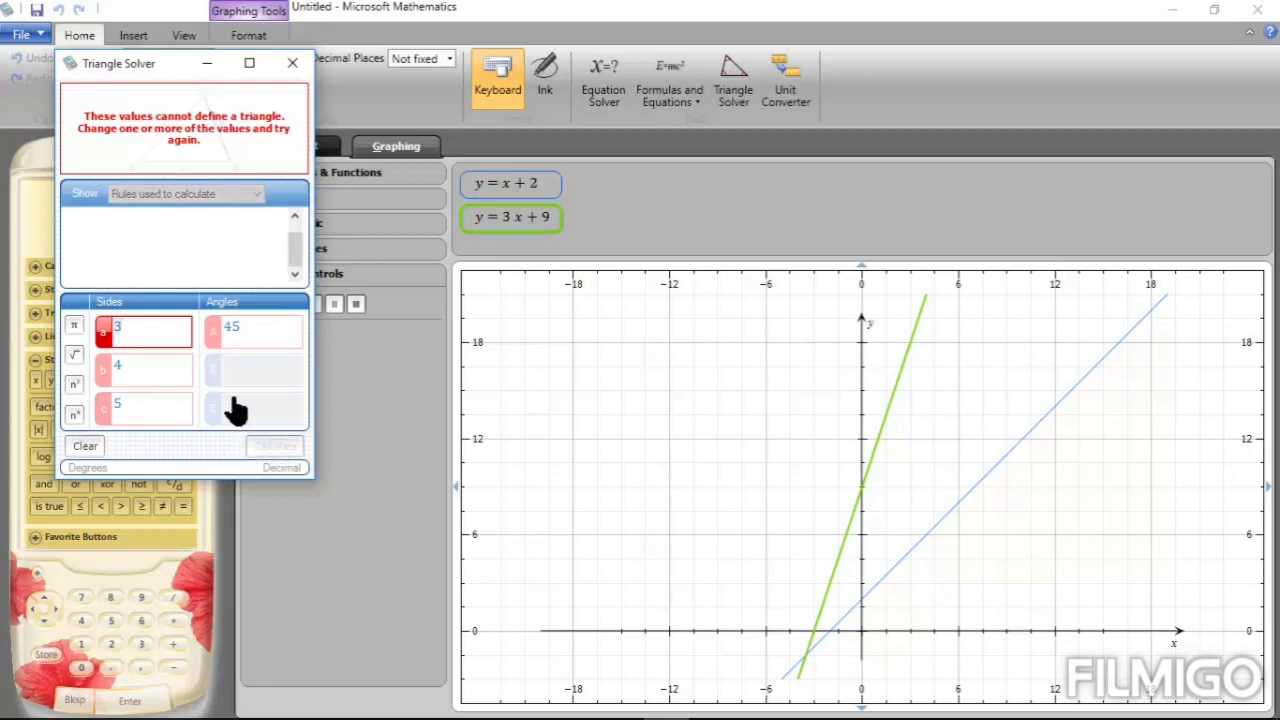
# Clear angle A, calculate the triangle's angles from its three sides, and close the Triangle Solver.
pyautogui.click(165, 330)
pyautogui.click(242, 330)
pyautogui.press('BackSpace')
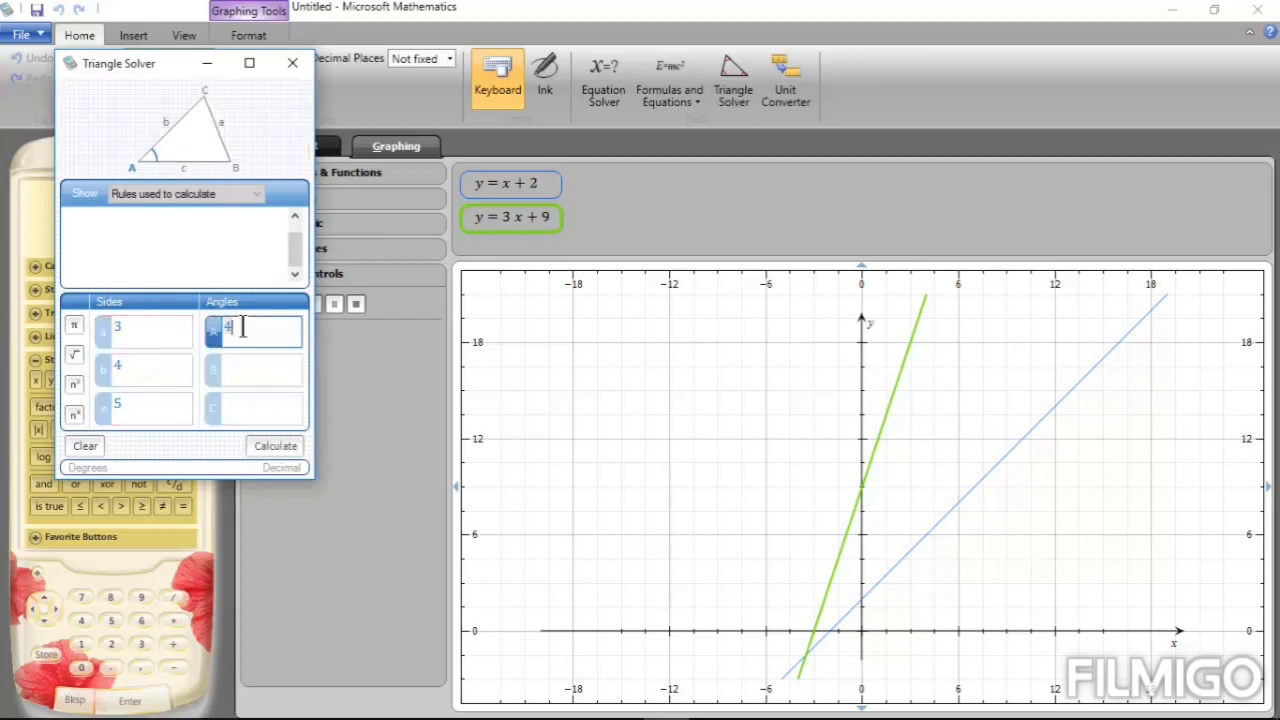
pyautogui.click(271, 449)
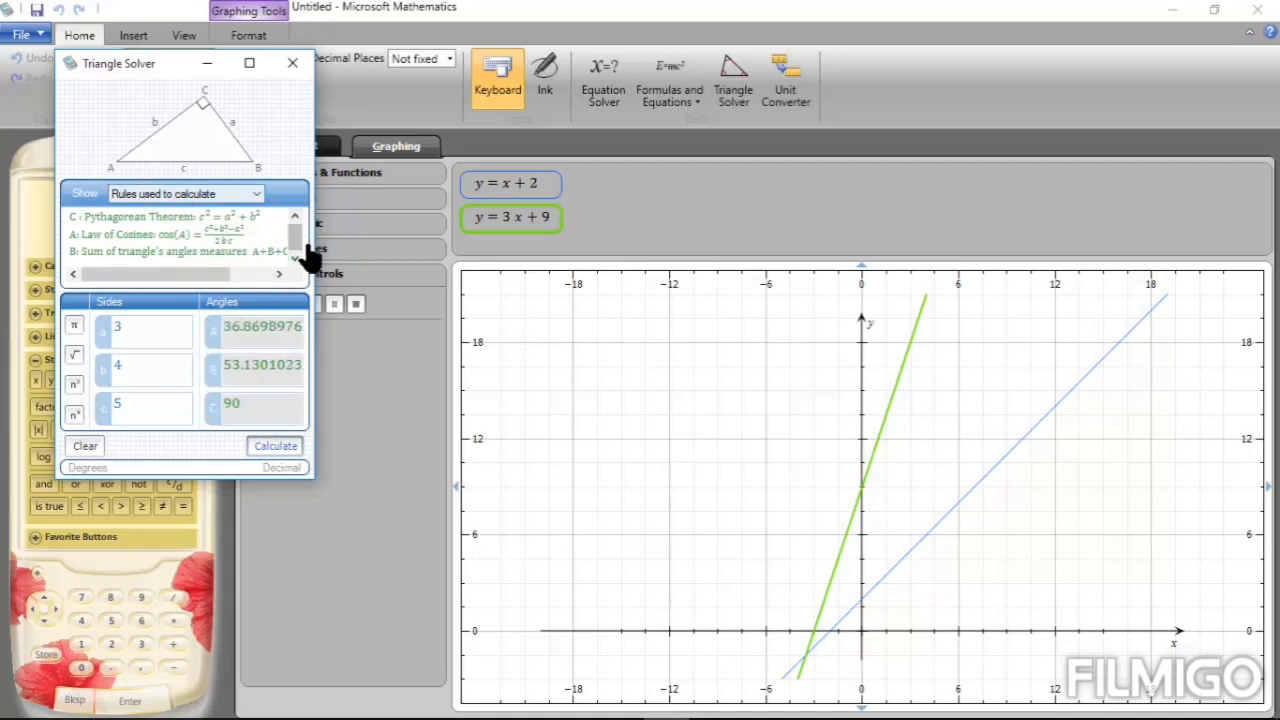
pyautogui.click(295, 216)
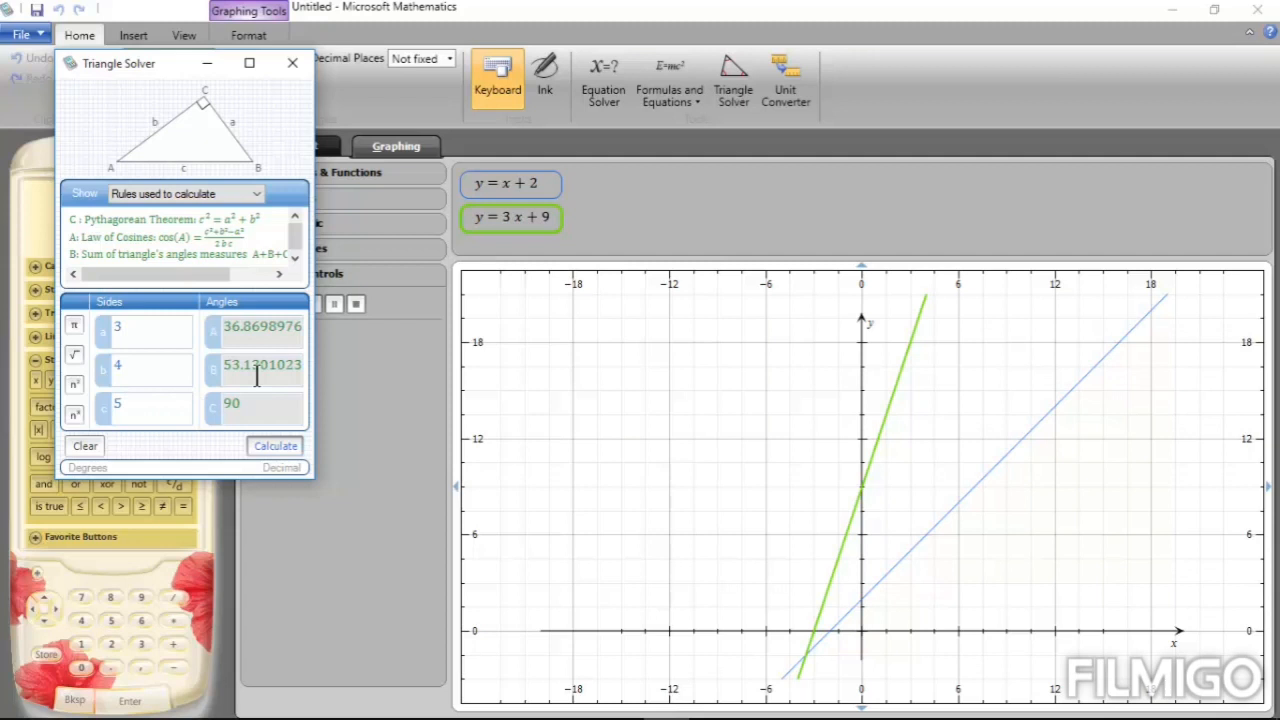
pyautogui.click(292, 66)
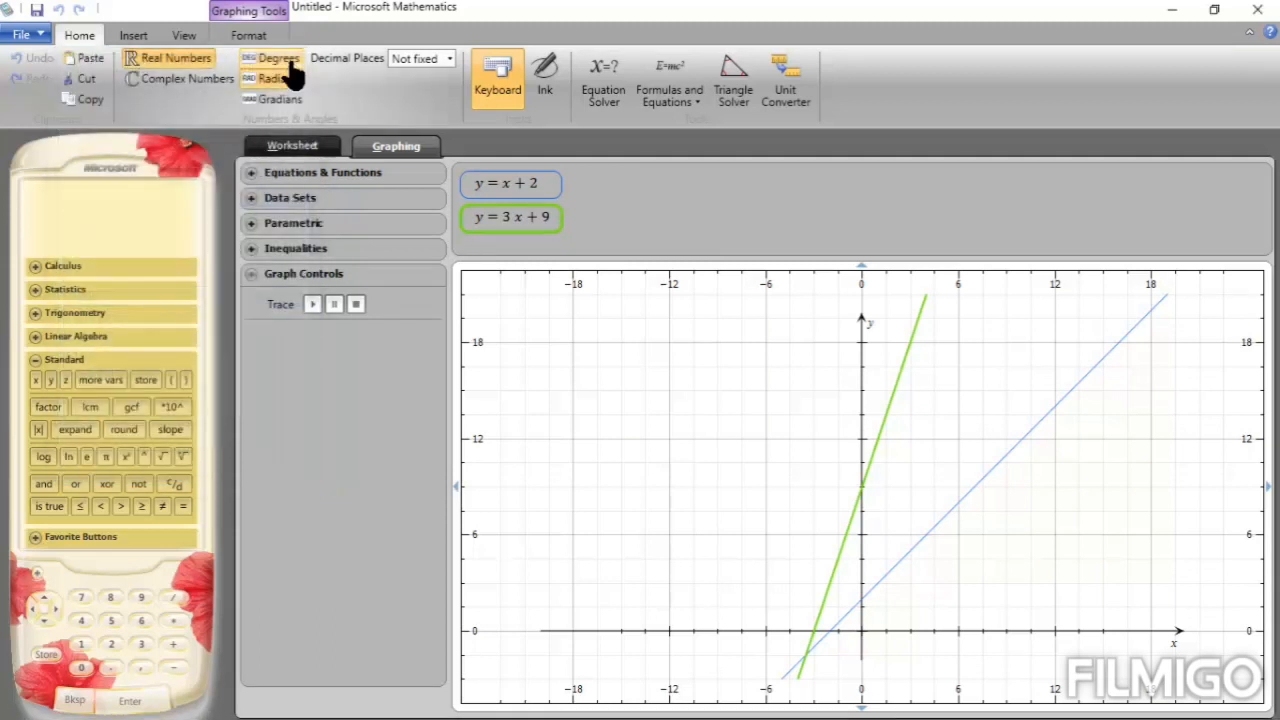
# Solve the single equation x + 3 = 2 with the Equation Solver.
pyautogui.click(603, 100)
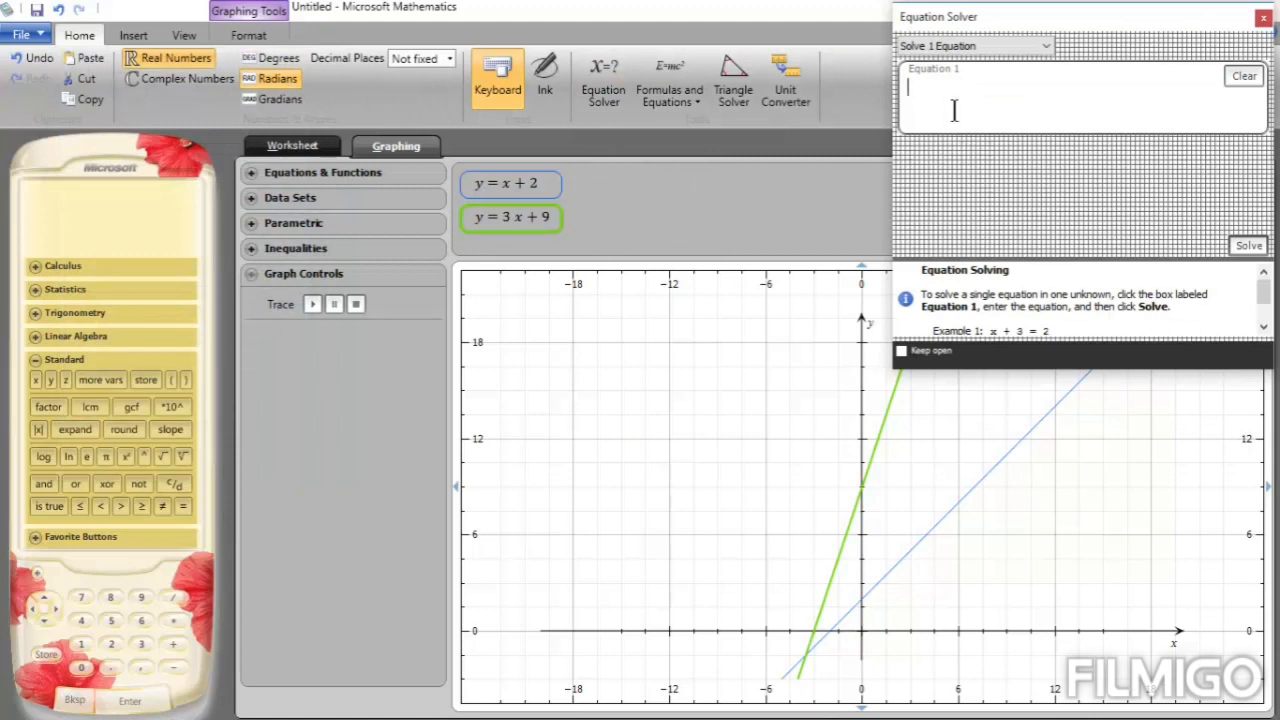
pyautogui.click(1264, 328)
pyautogui.click(1264, 330)
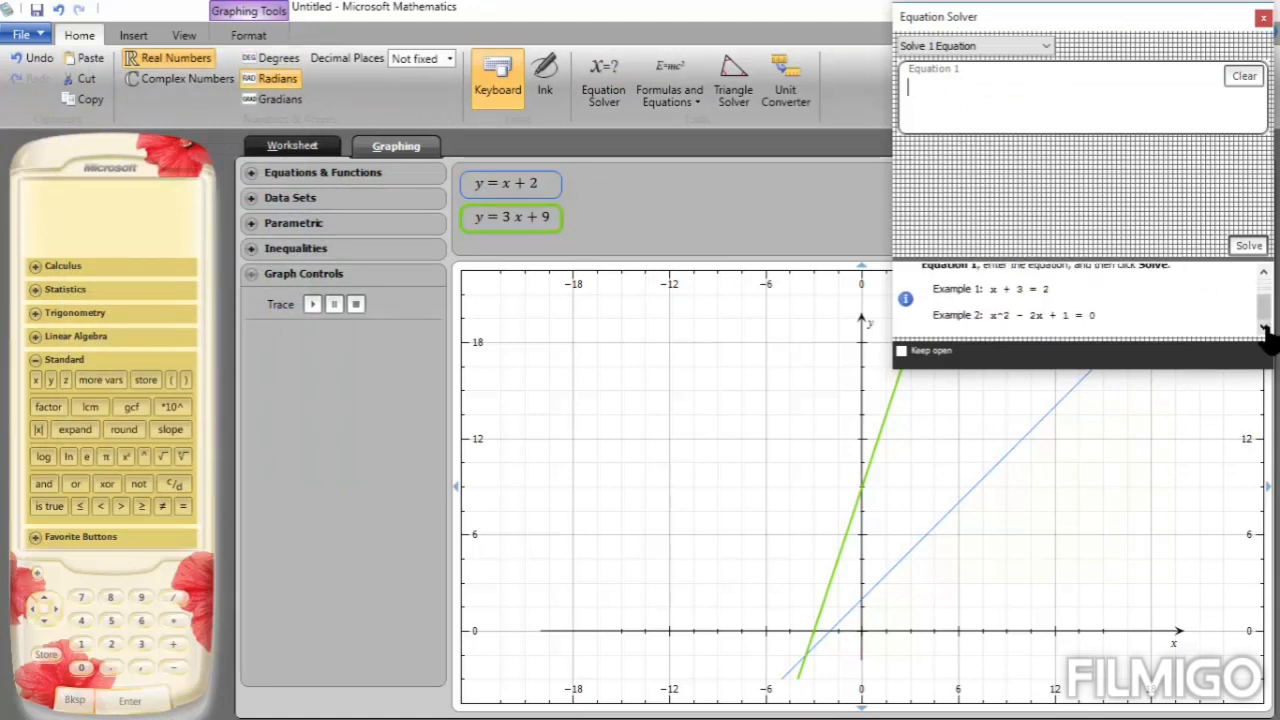
pyautogui.click(1263, 271)
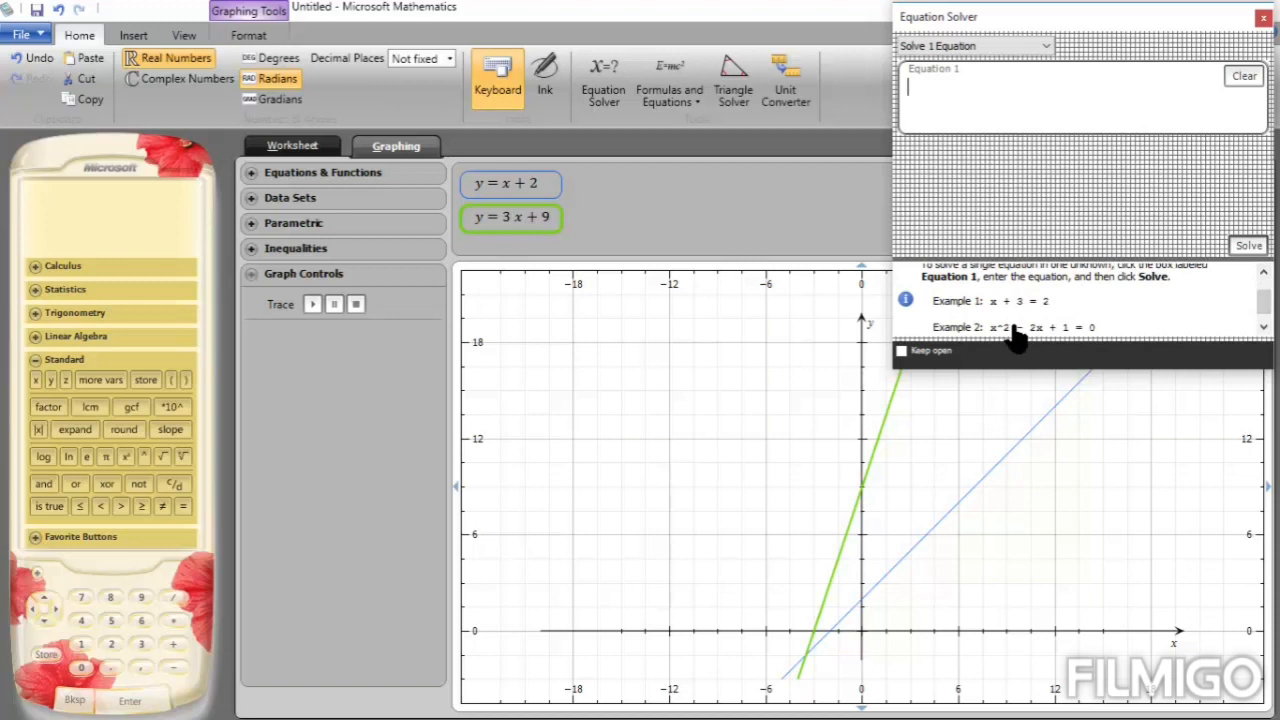
pyautogui.click(1264, 327)
pyautogui.click(1264, 329)
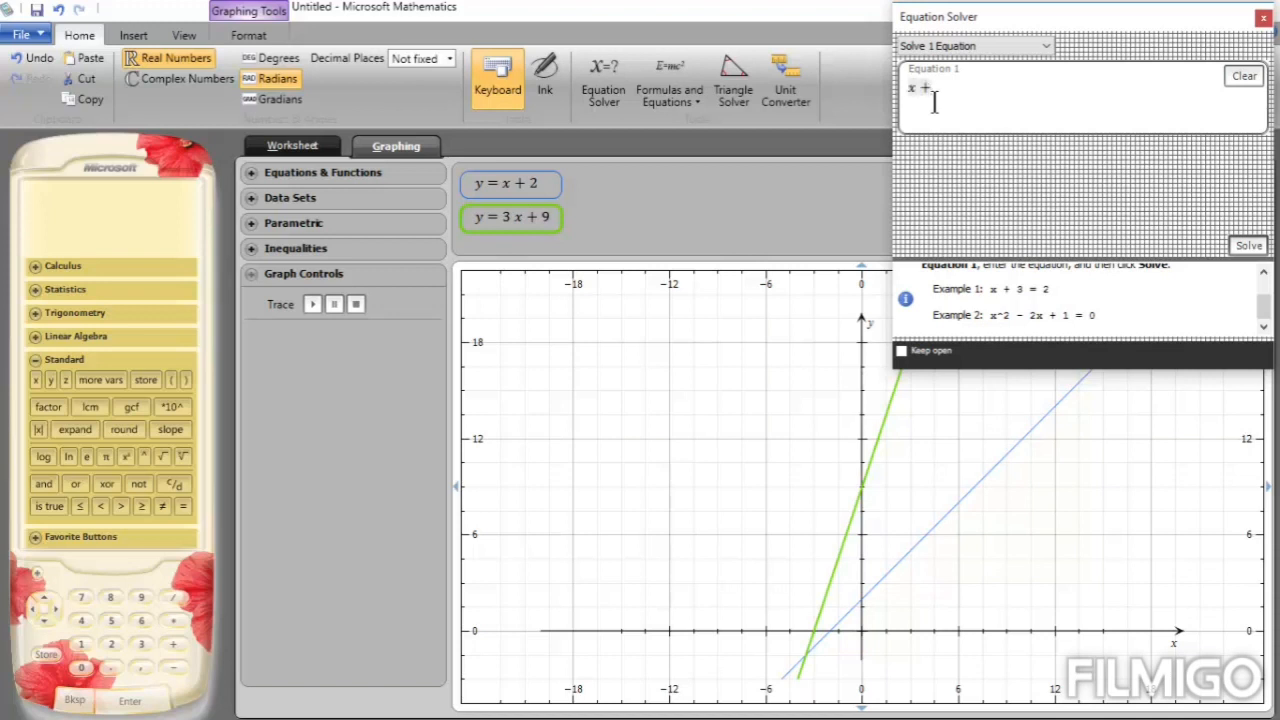
pyautogui.write('= 2, so')
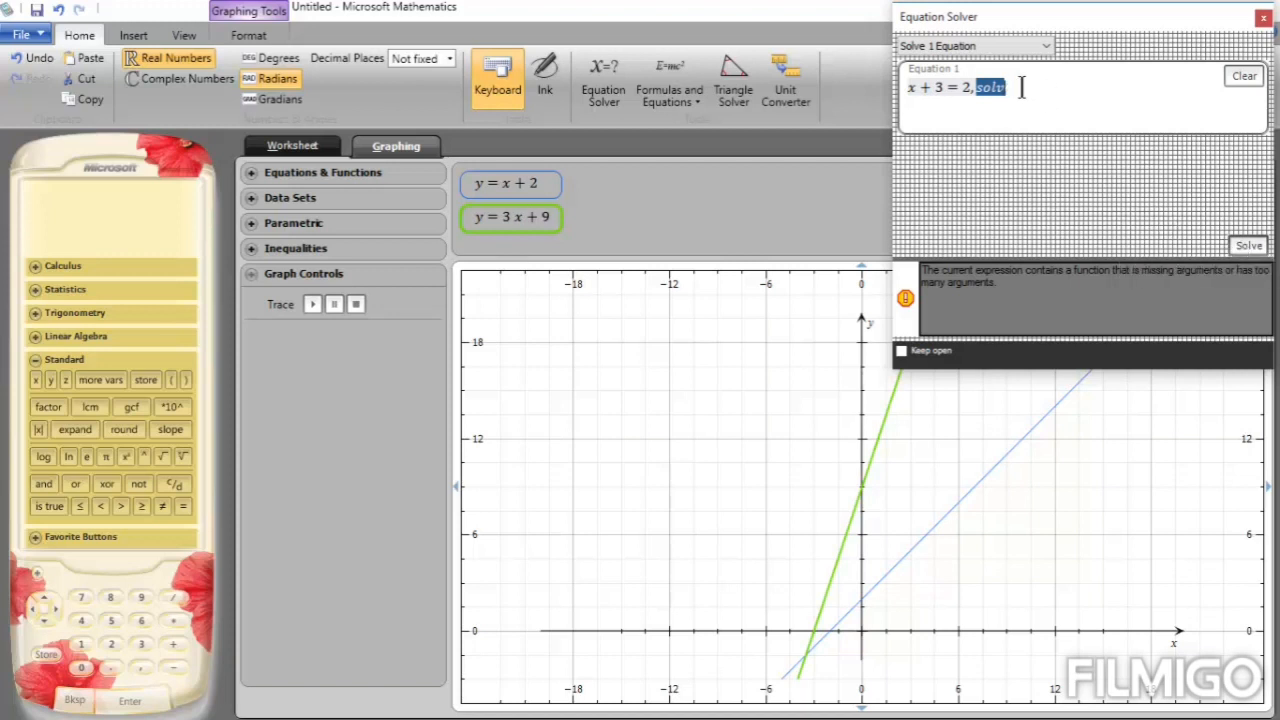
pyautogui.press('BackSpace')
pyautogui.click(1248, 245)
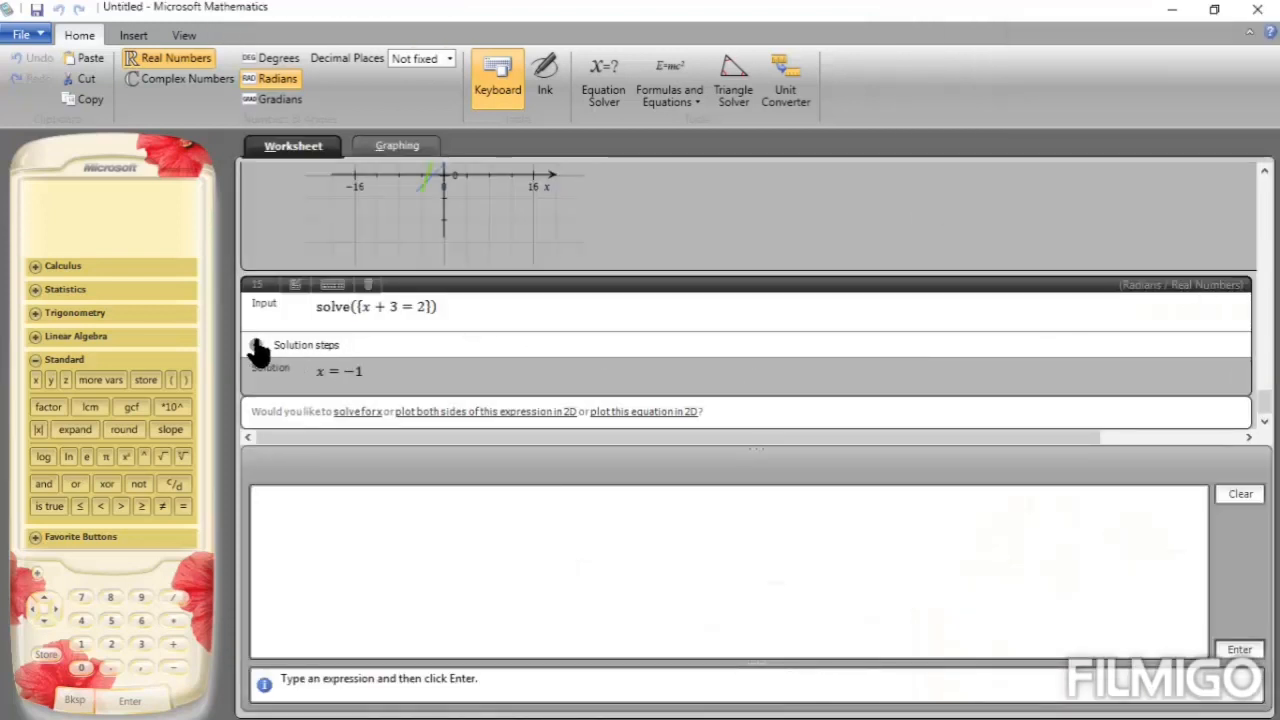
# Expand the solution steps of x + 3 = 2 in the worksheet and read through them.
pyautogui.click(257, 346)
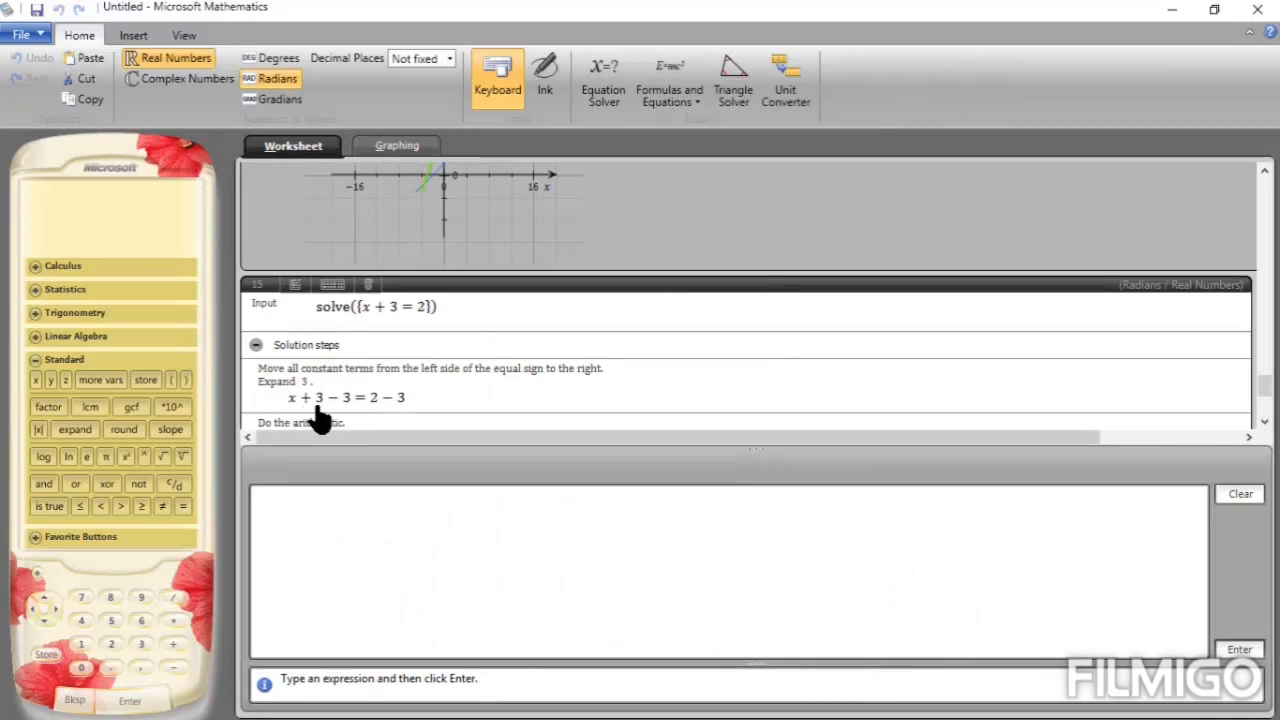
pyautogui.click(1264, 422)
pyautogui.click(1264, 424)
pyautogui.click(1264, 424)
pyautogui.click(1264, 424)
pyautogui.click(1264, 424)
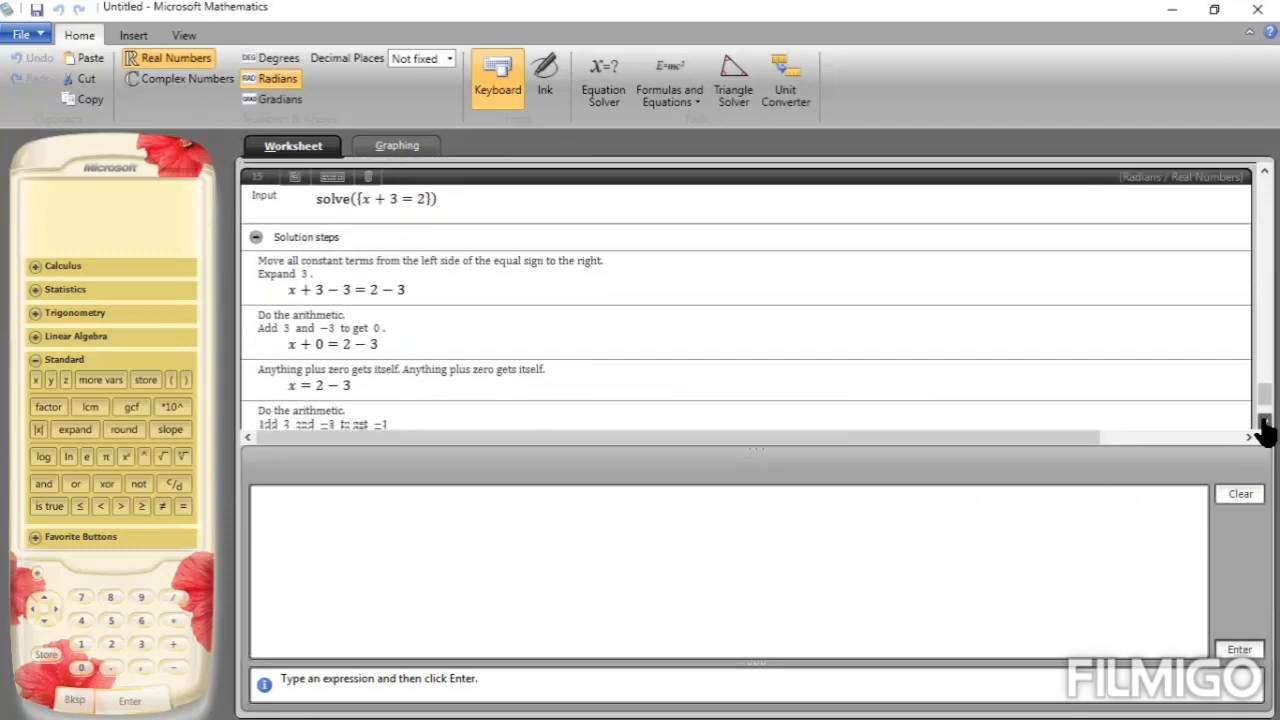
pyautogui.click(1264, 424)
# Solve the quadratic equation x² − 4 = 0 with the Equation Solver.
pyautogui.click(610, 86)
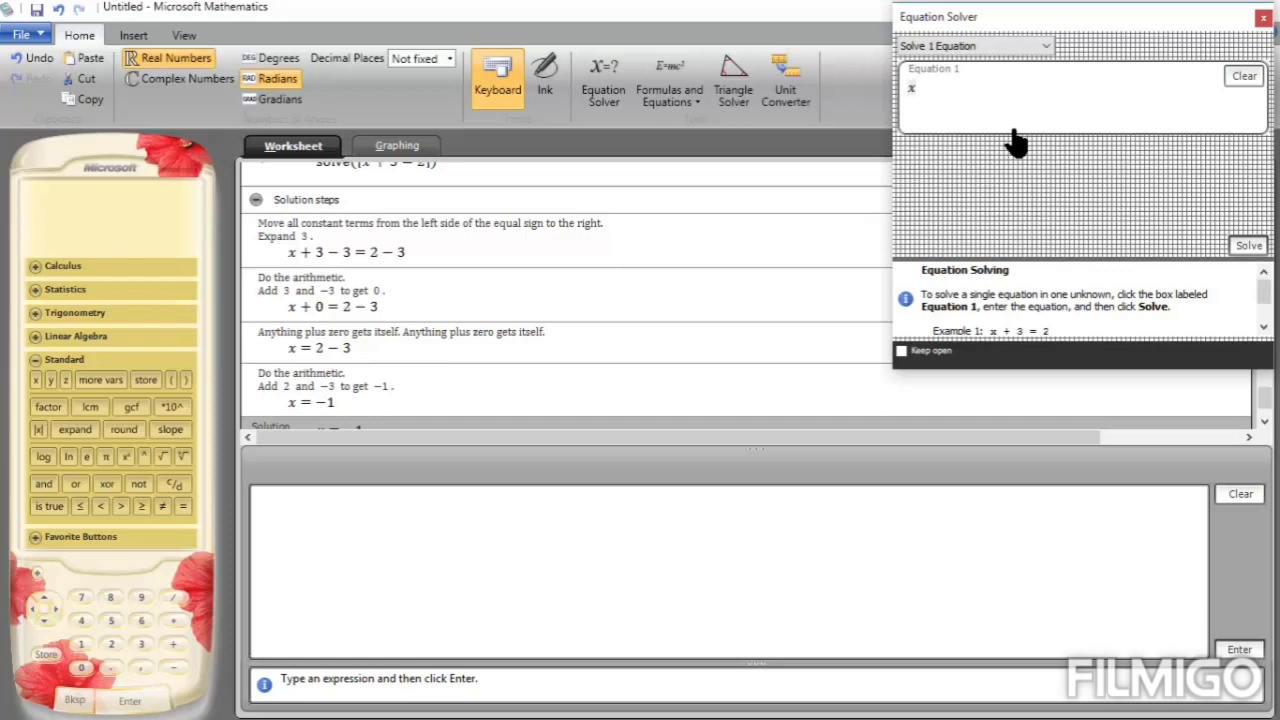
pyautogui.write('-')
pyautogui.click(1248, 246)
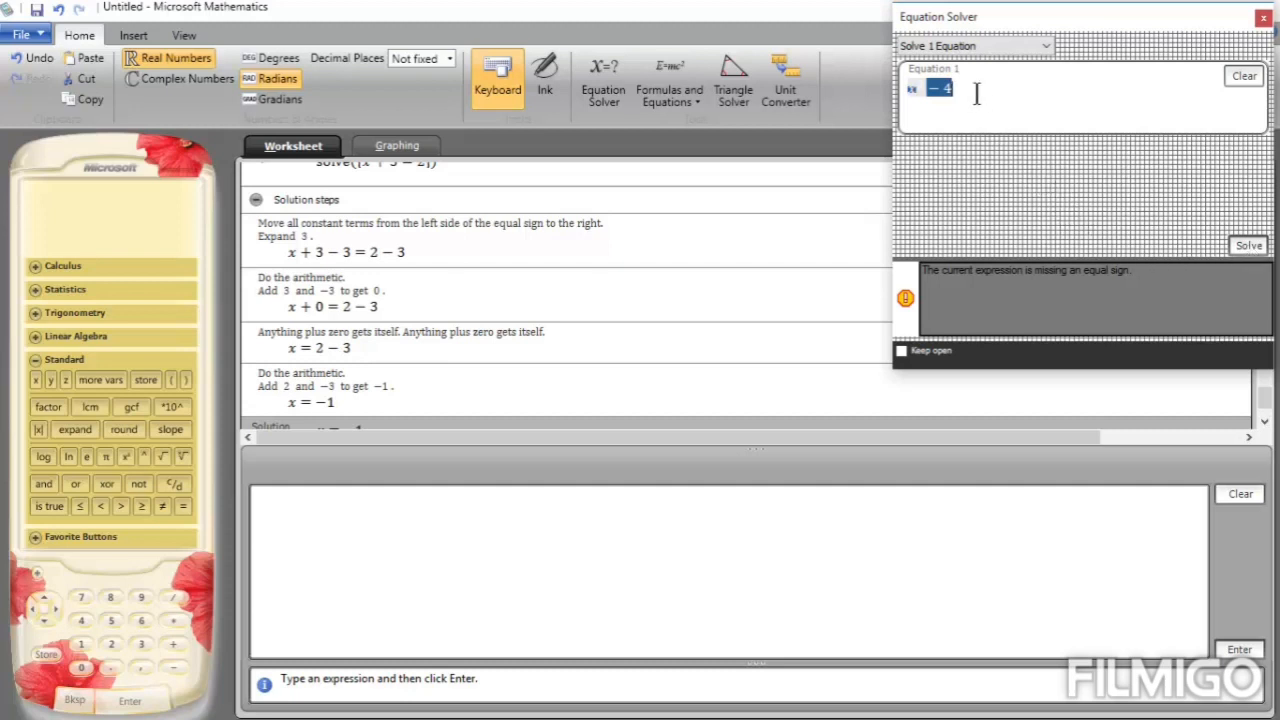
pyautogui.write('= 0')
pyautogui.click(1248, 245)
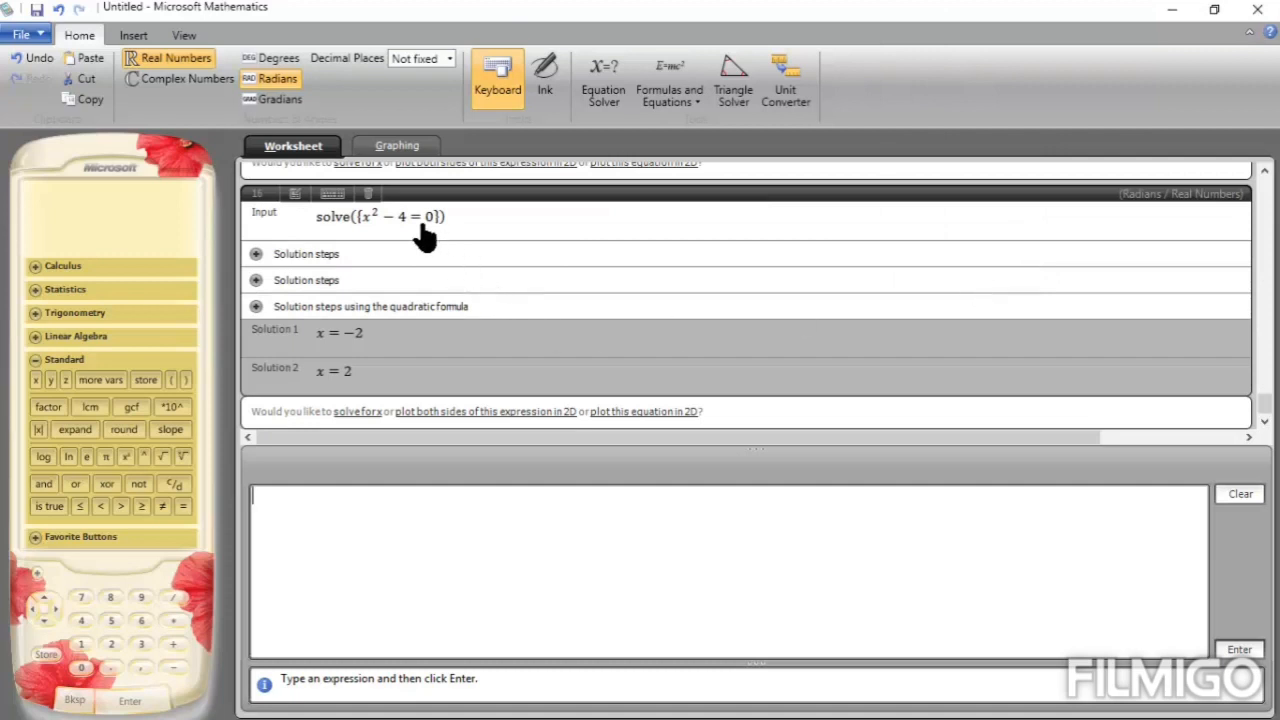
# Expand the first set of solution steps for x² − 4 = 0 in the worksheet and read through it.
pyautogui.click(293, 262)
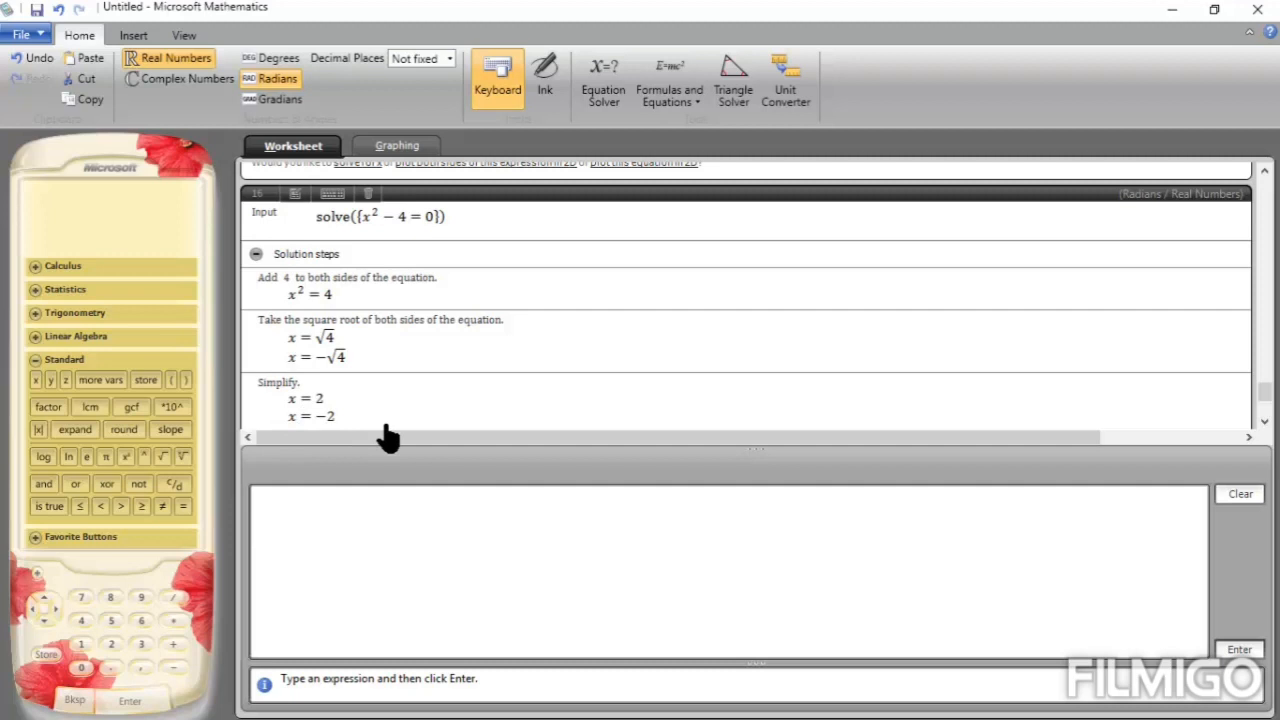
pyautogui.click(1264, 421)
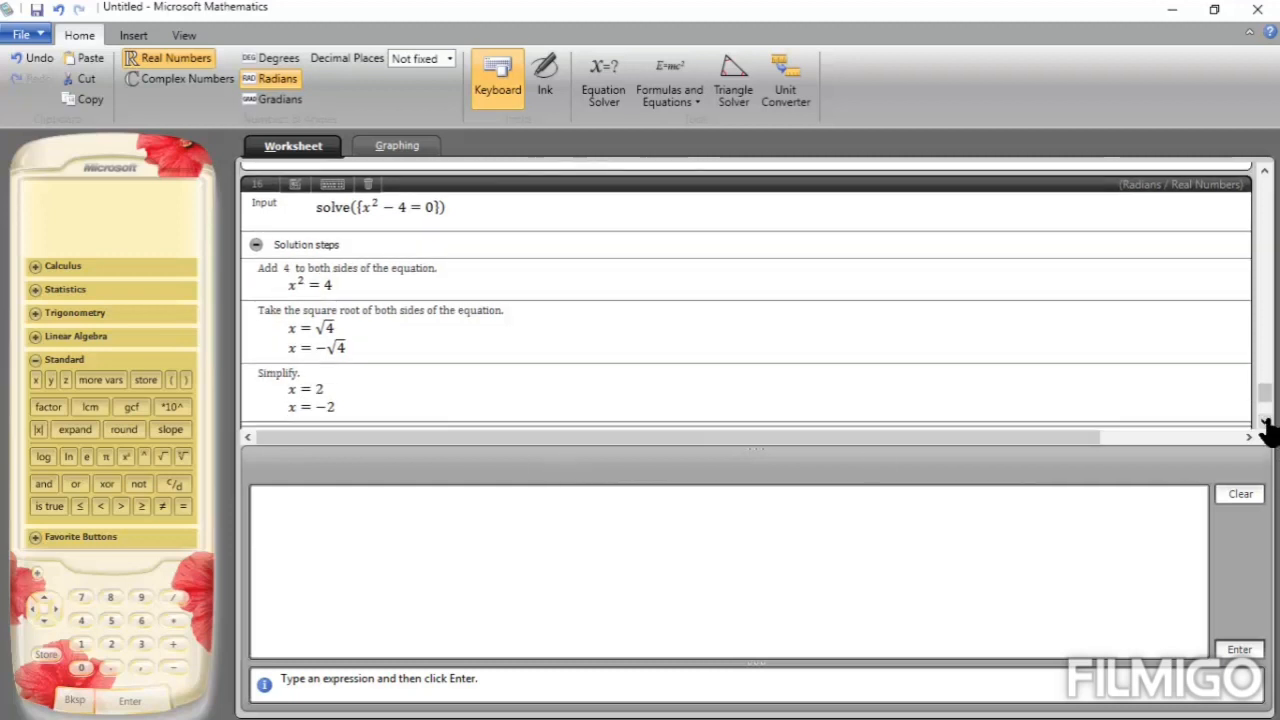
pyautogui.click(1264, 421)
pyautogui.click(1266, 422)
pyautogui.click(1266, 422)
pyautogui.click(1266, 422)
pyautogui.click(1266, 422)
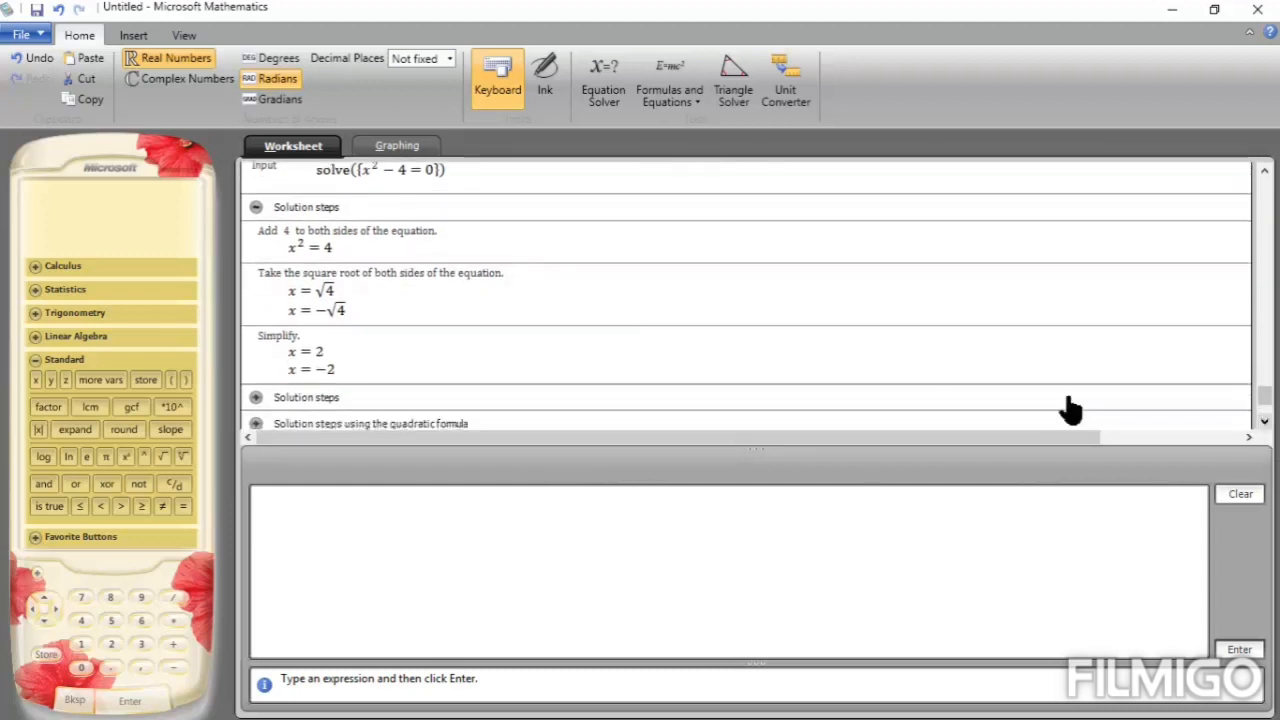
# Expand the second set of solution steps for x² − 4 = 0 and read down to the solutions.
pyautogui.click(256, 398)
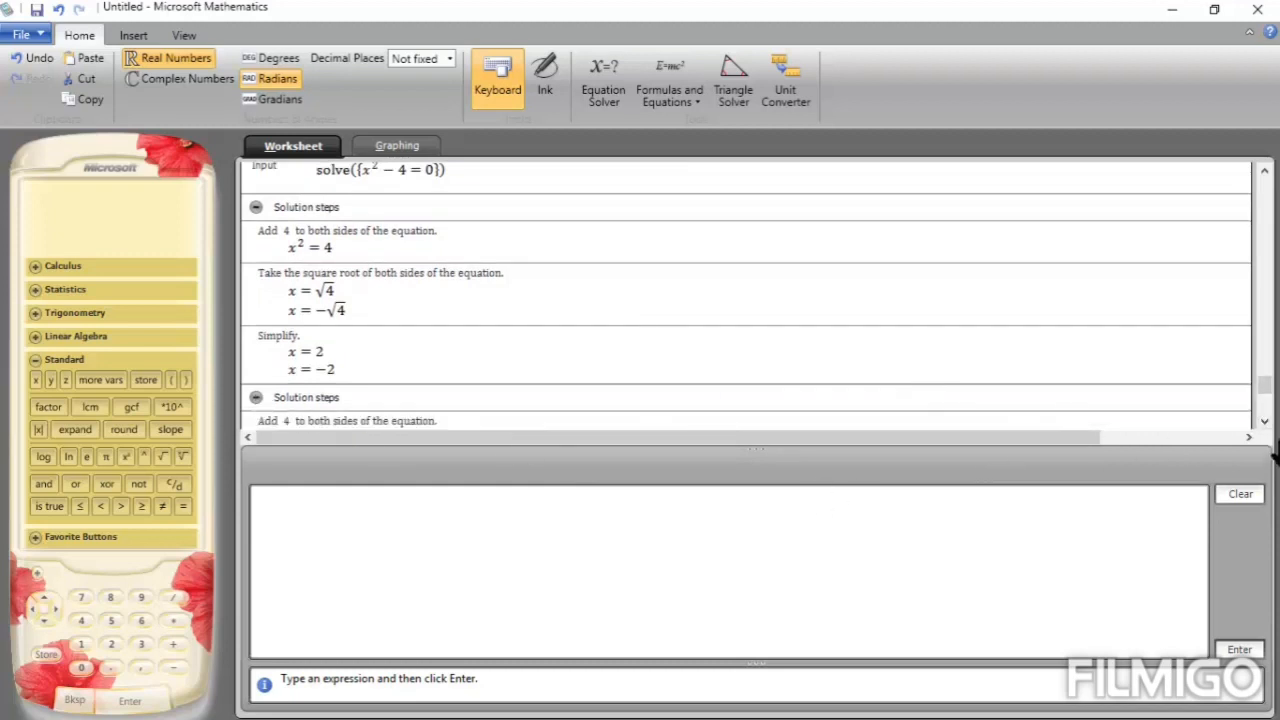
pyautogui.click(1266, 422)
pyautogui.click(1266, 422)
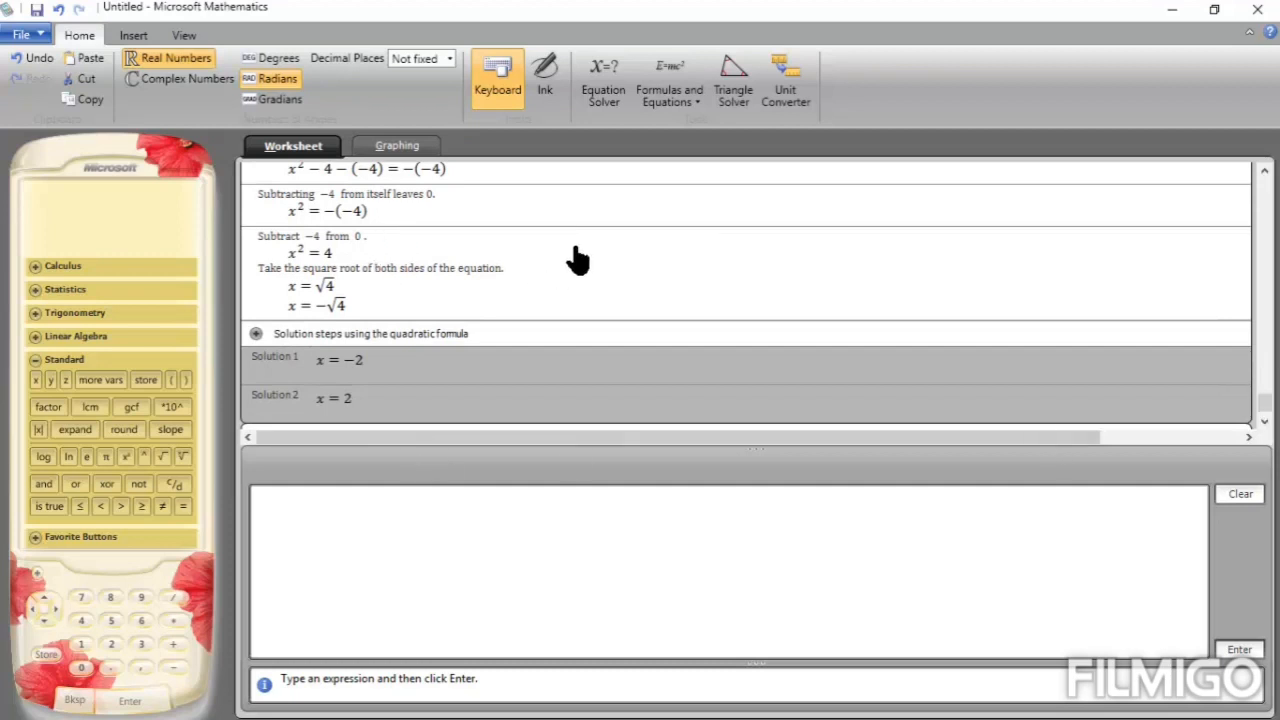
# Solve the single quadratic equation x² + 4x + 4 = 0 with the Equation Solver.
pyautogui.click(606, 95)
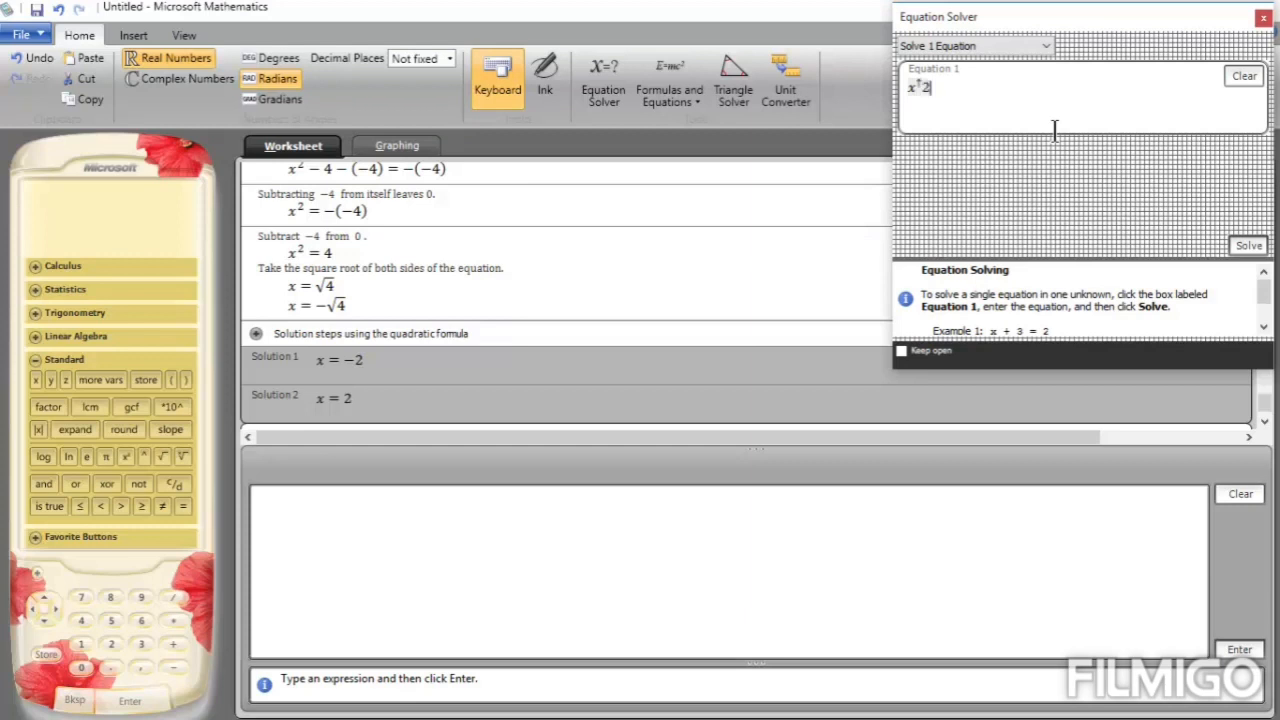
pyautogui.write('+ 4x + 4')
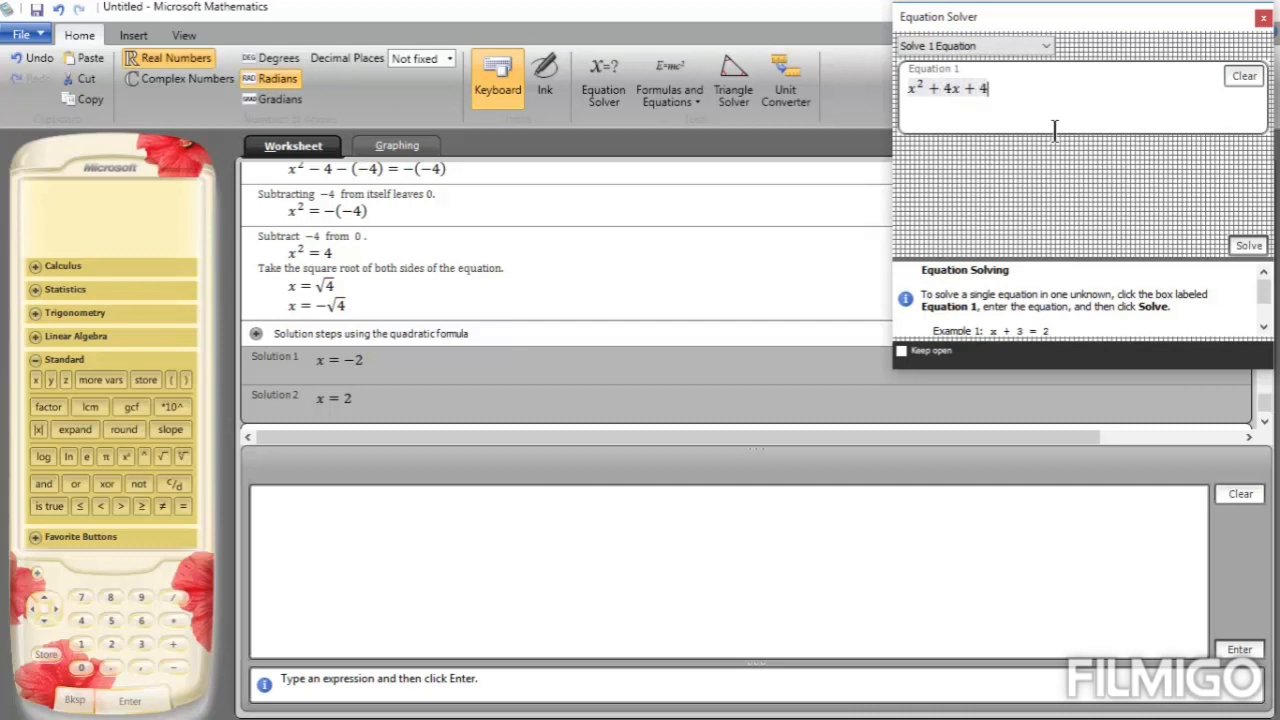
pyautogui.write('=0')
pyautogui.click(1246, 246)
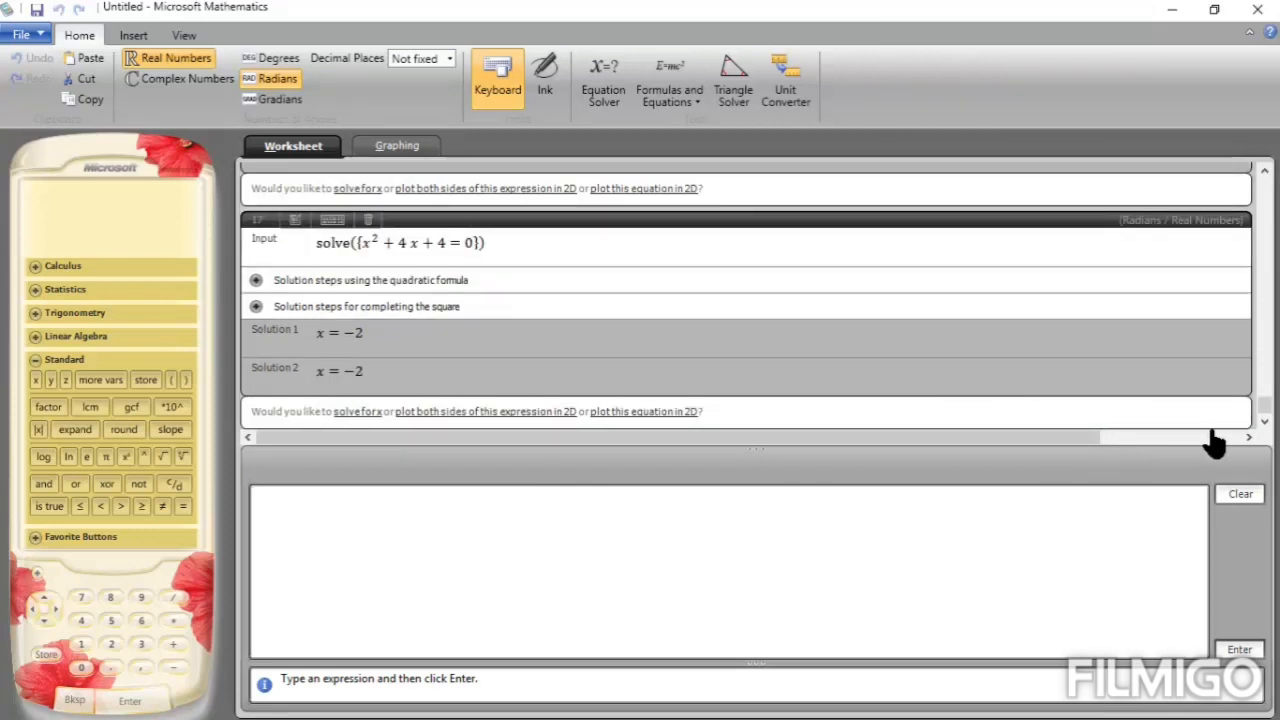
pyautogui.click(415, 527)
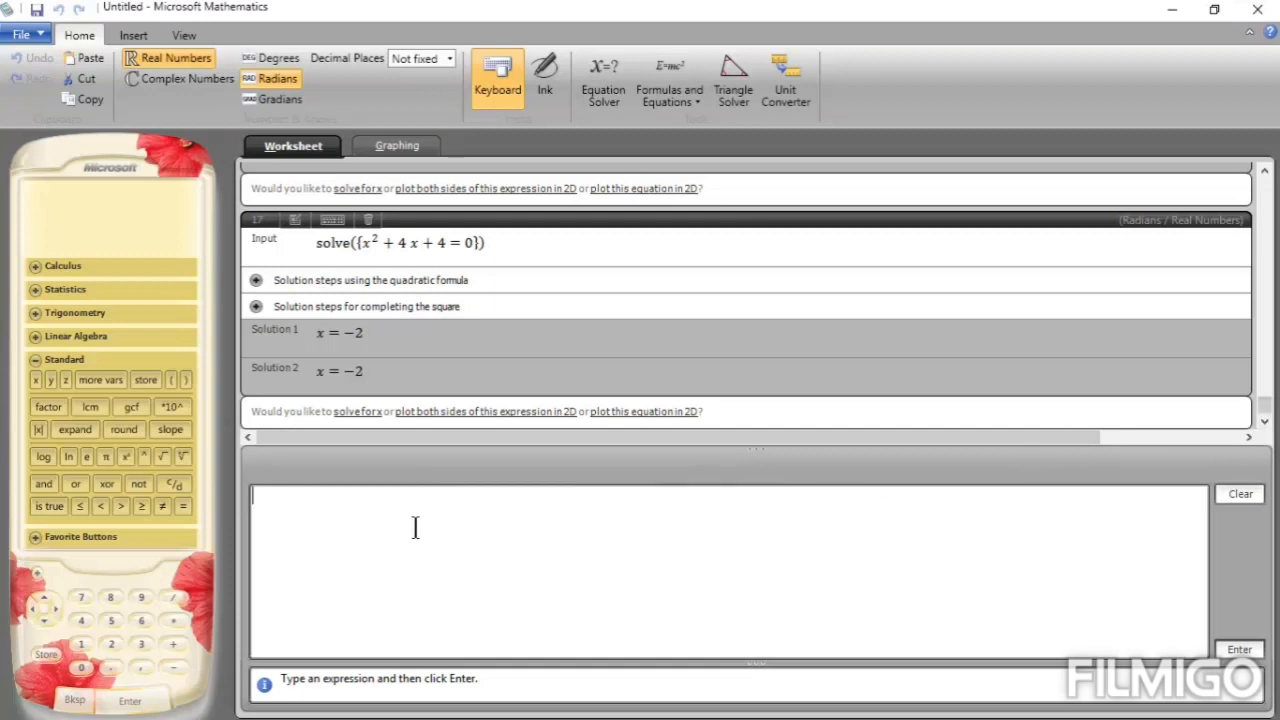
# Look over the empty Equation Solver and the Formulas and Equations categories, and close the solver.
pyautogui.click(603, 88)
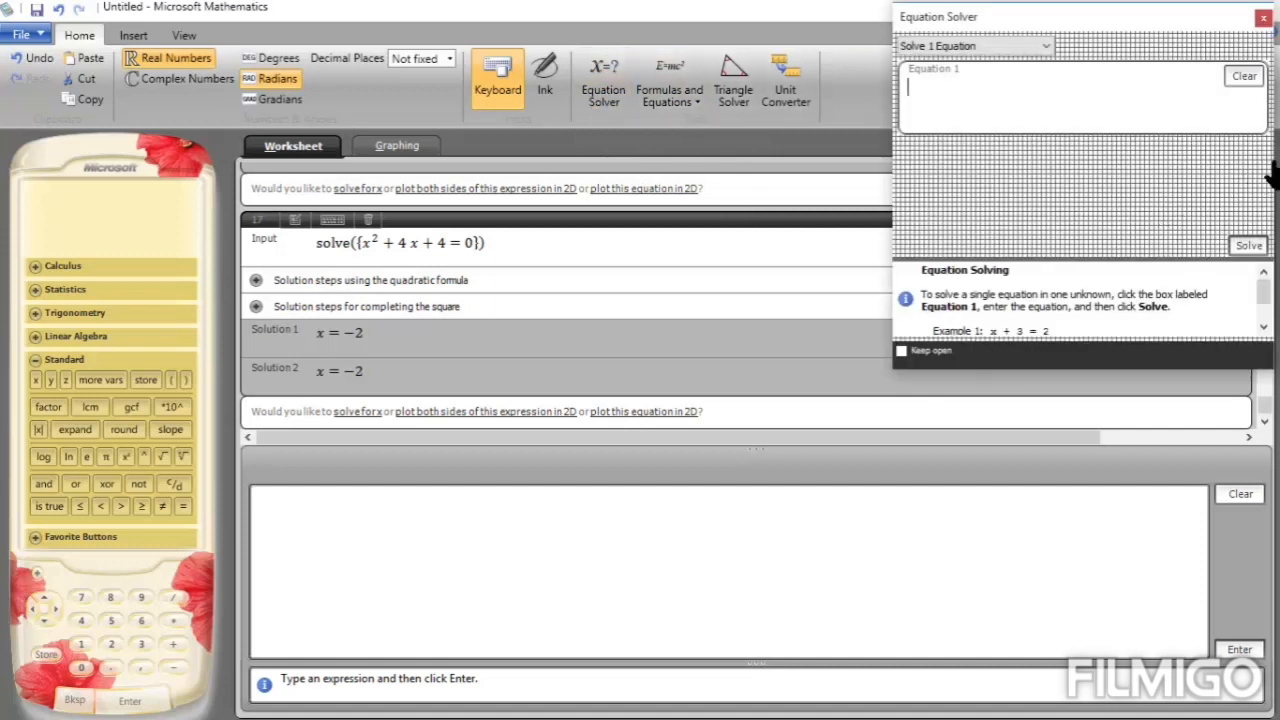
pyautogui.click(676, 88)
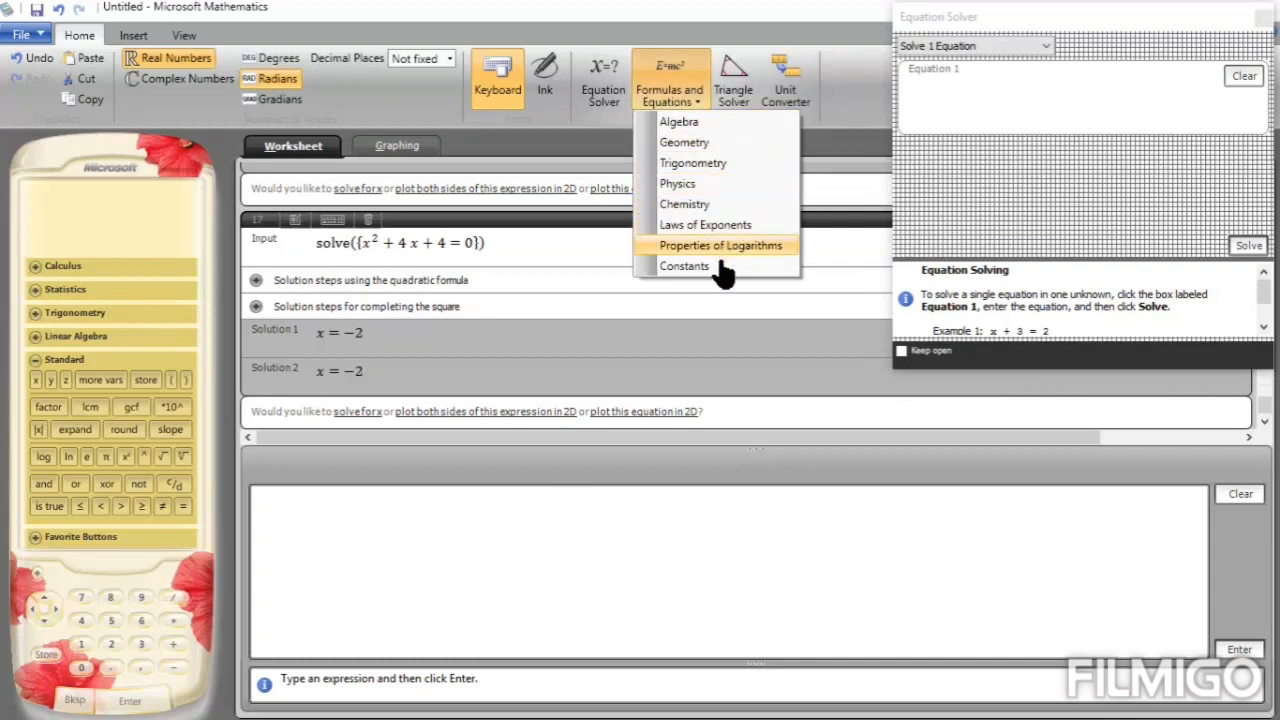
pyautogui.click(840, 14)
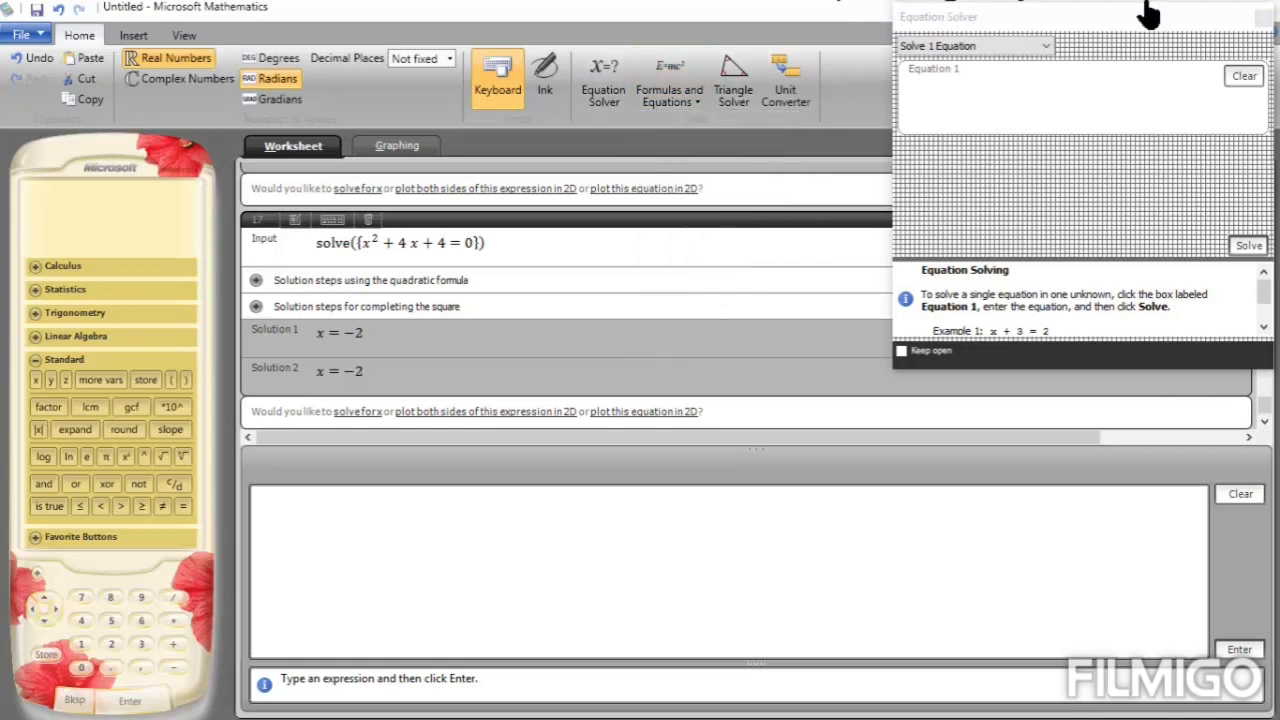
pyautogui.click(1261, 18)
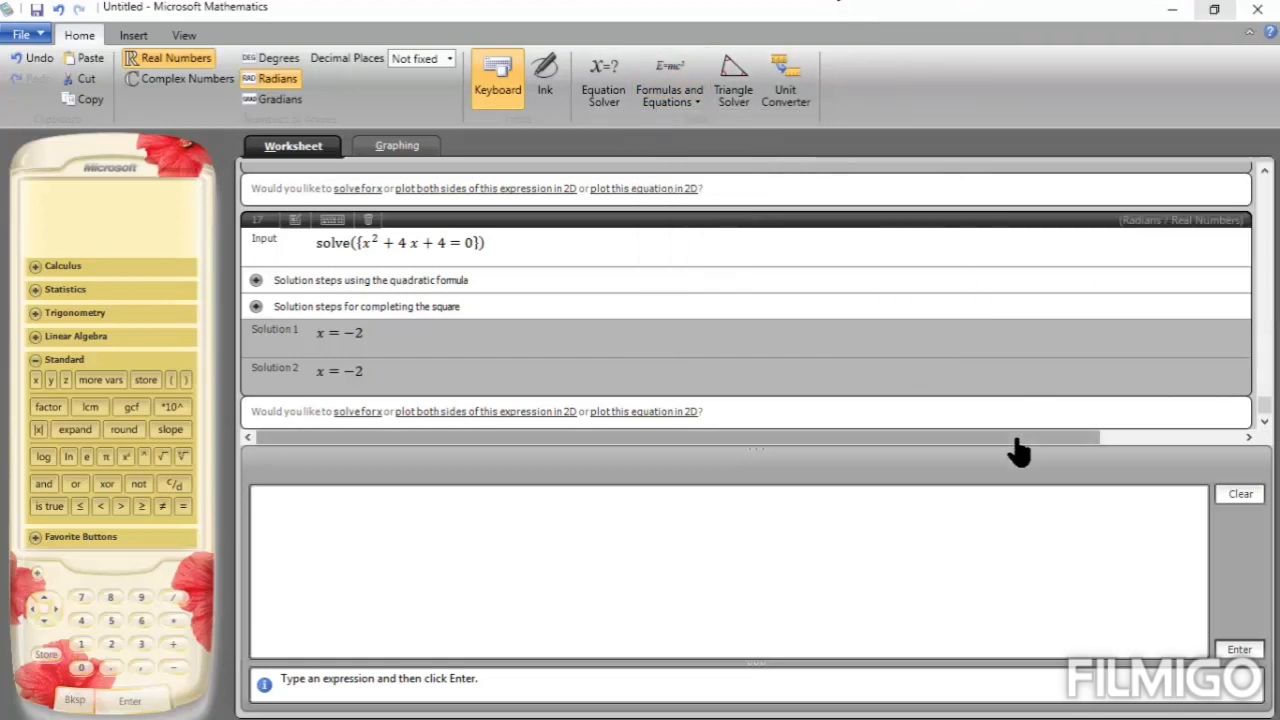
# Close the untitled worksheet and exit the program.
pyautogui.click(343, 488)
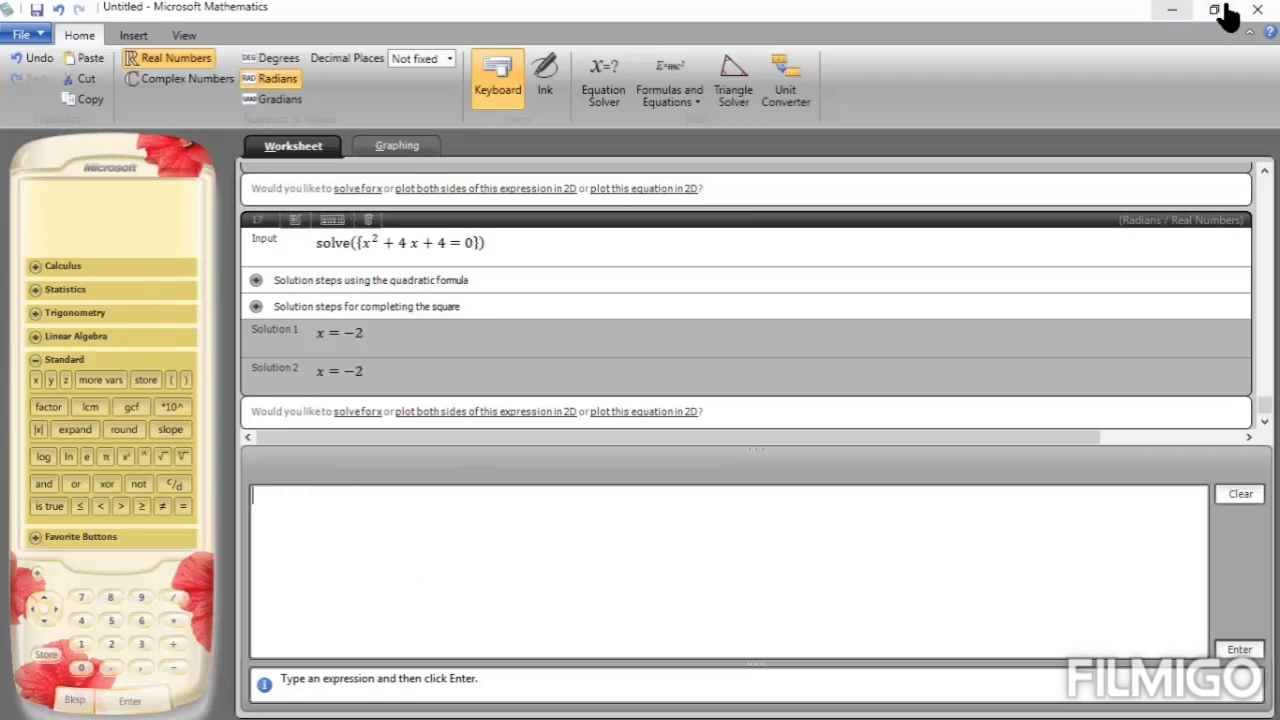
pyautogui.click(1258, 10)
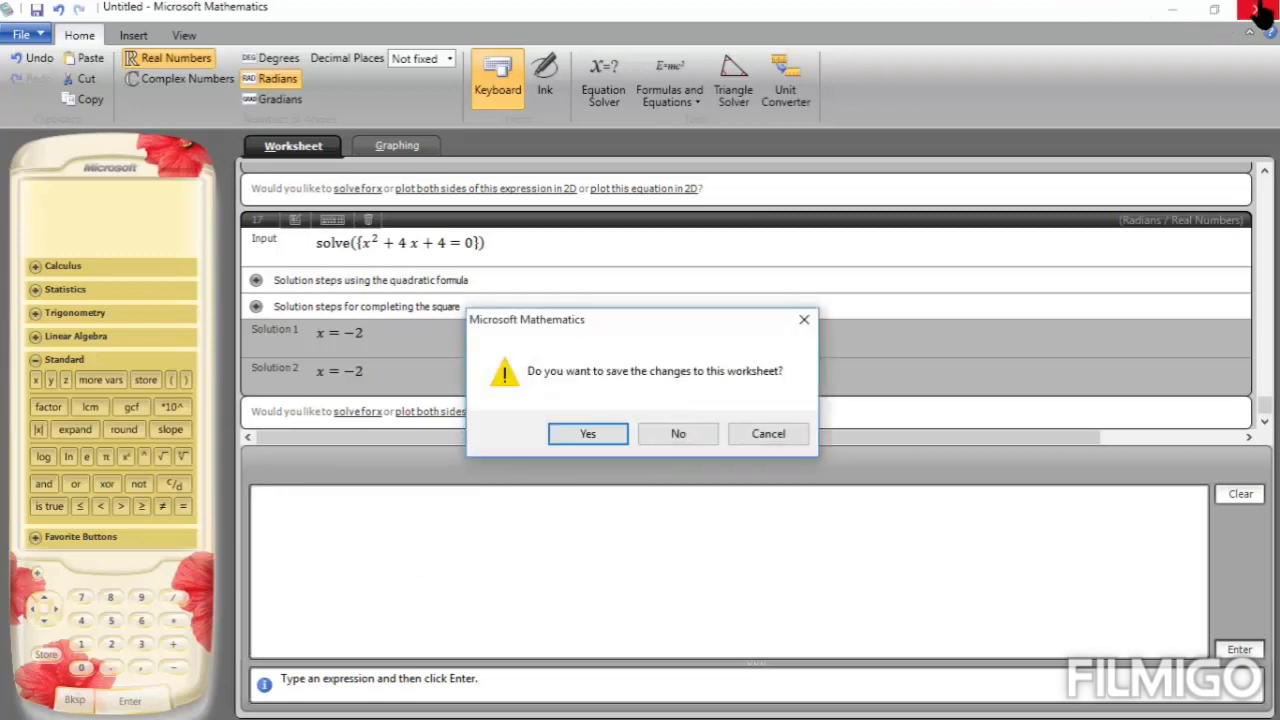